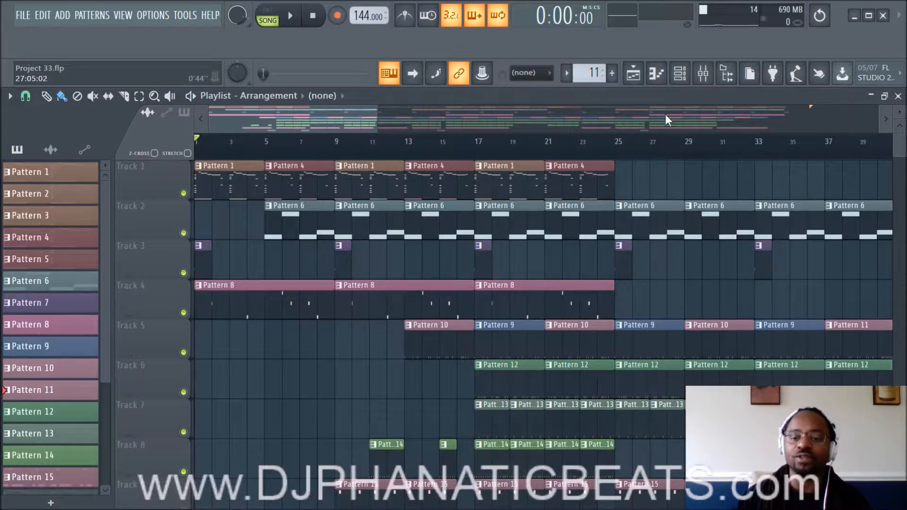
Step: Disarm recording on the REC mixer track and return to the playlist
left_click(702, 74)
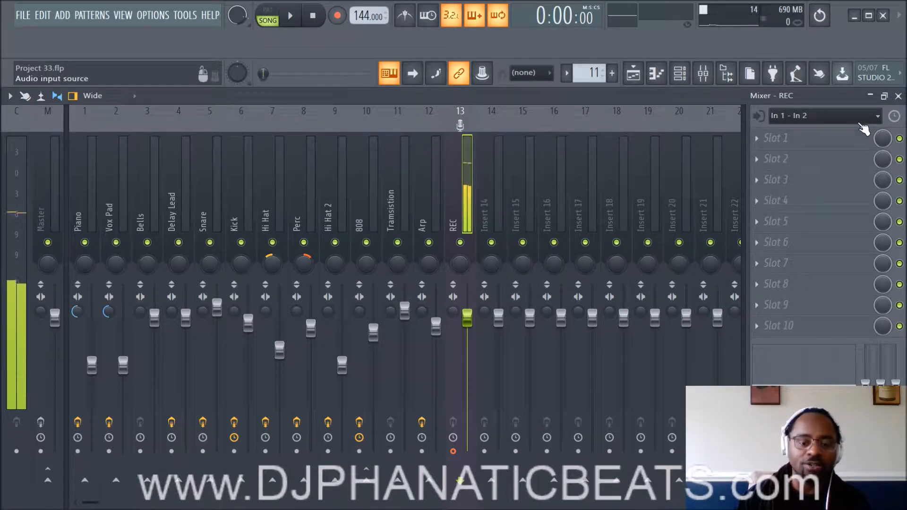
left_click(453, 451)
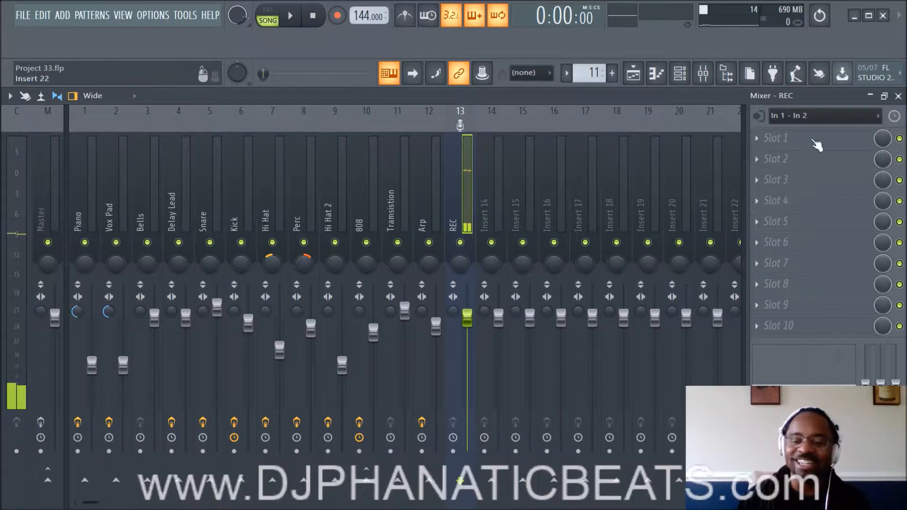
left_click(637, 80)
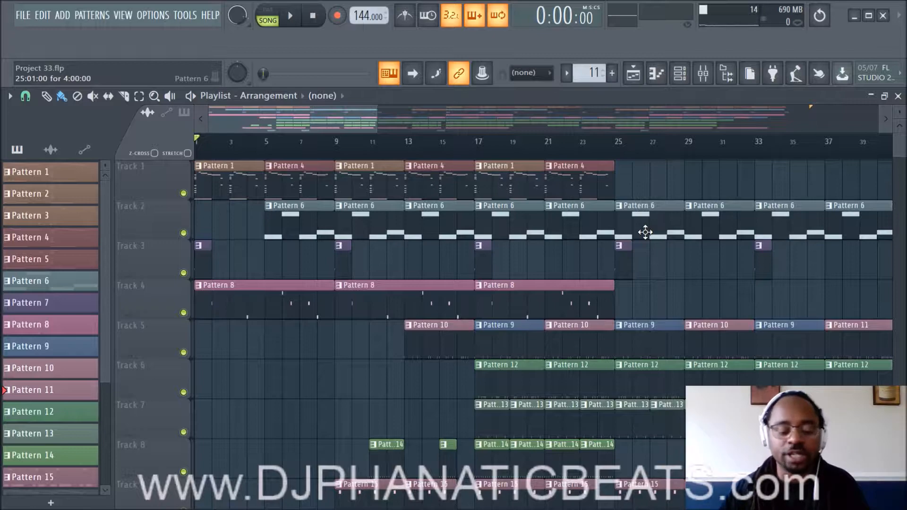
Step: Play the song from the beginning, jump playback ahead to bar 17, and stop it
scroll(517, 147, "down", 2)
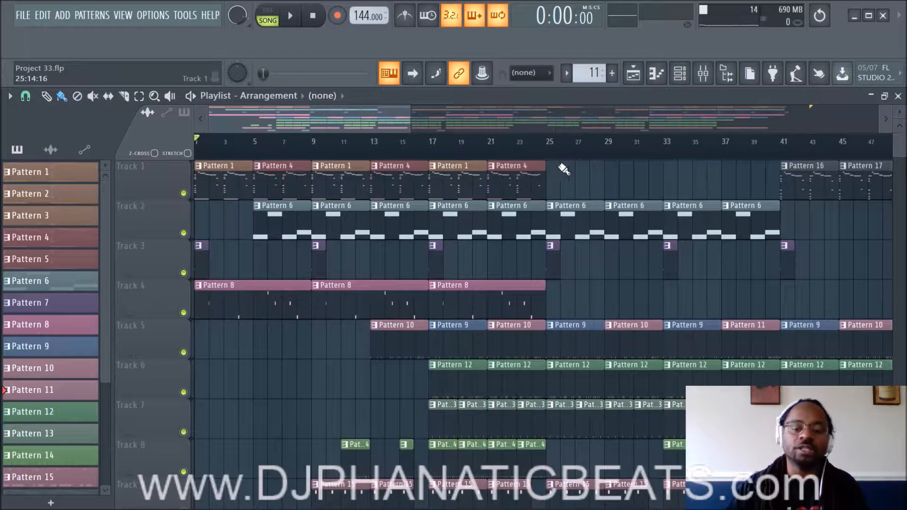
scroll(579, 197, "down", 5)
scroll(579, 197, "up", 5)
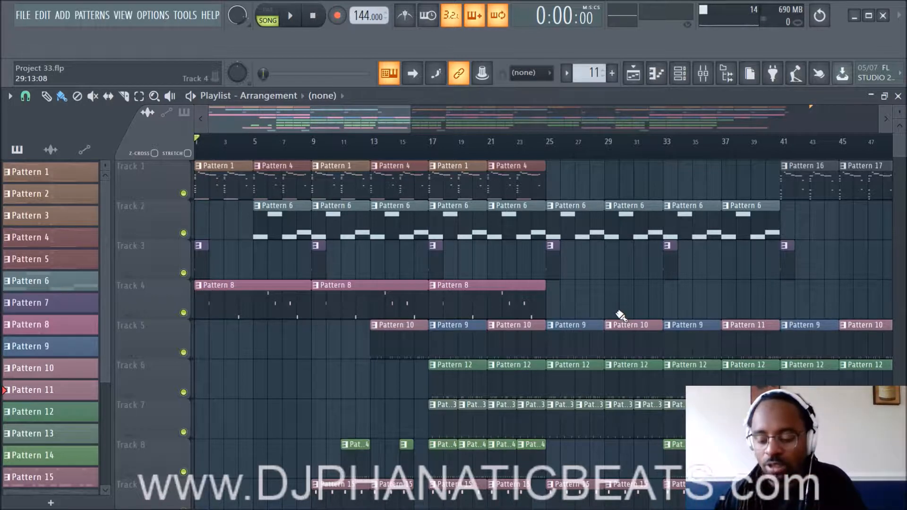
key("space")
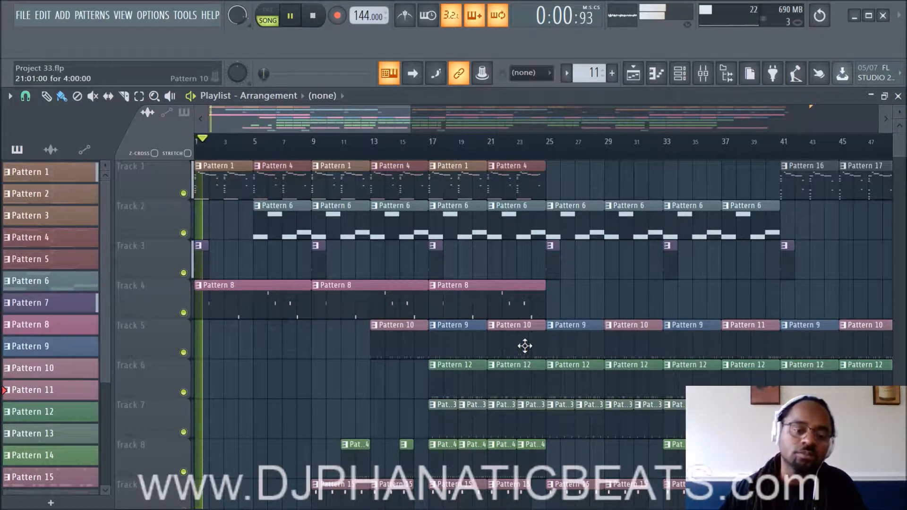
scroll(457, 156, "down", 2)
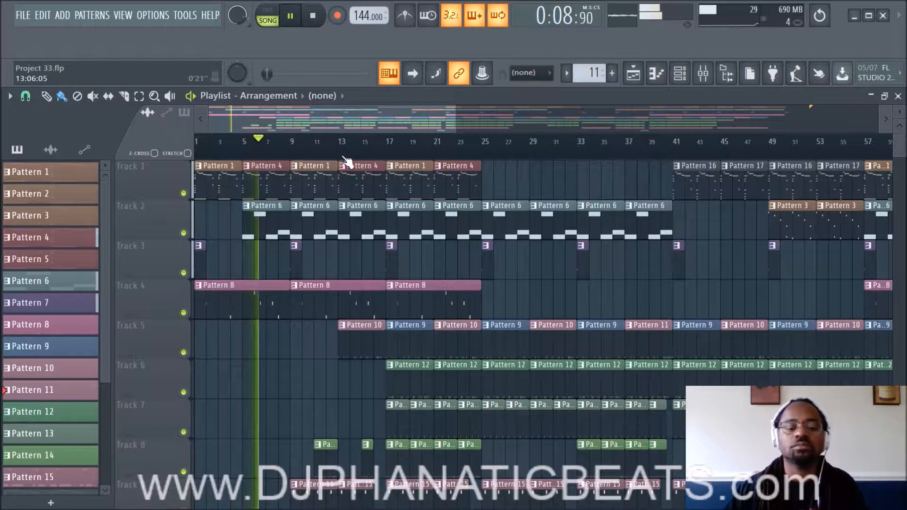
left_click(386, 156)
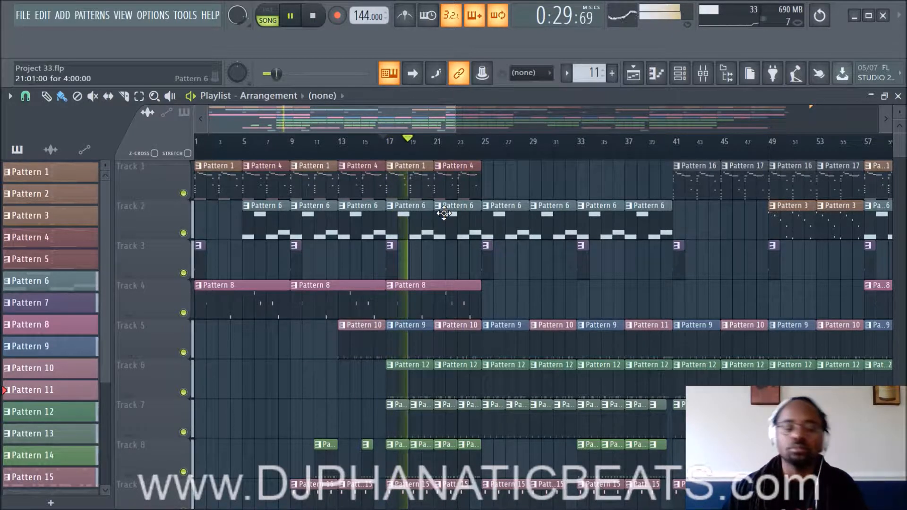
key("space")
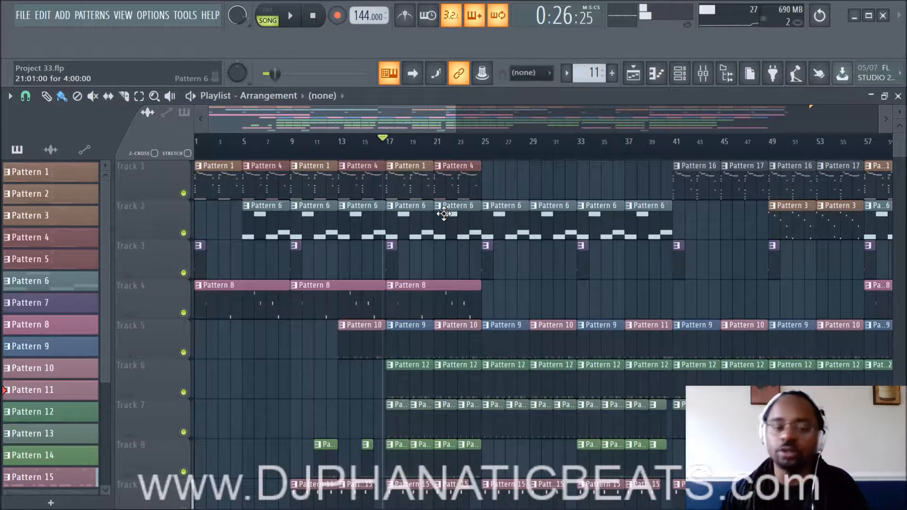
Step: Enable hiding of collapsed grouped tracks in the playlist's view options and accept the confirmation
scroll(492, 150, "up", 1)
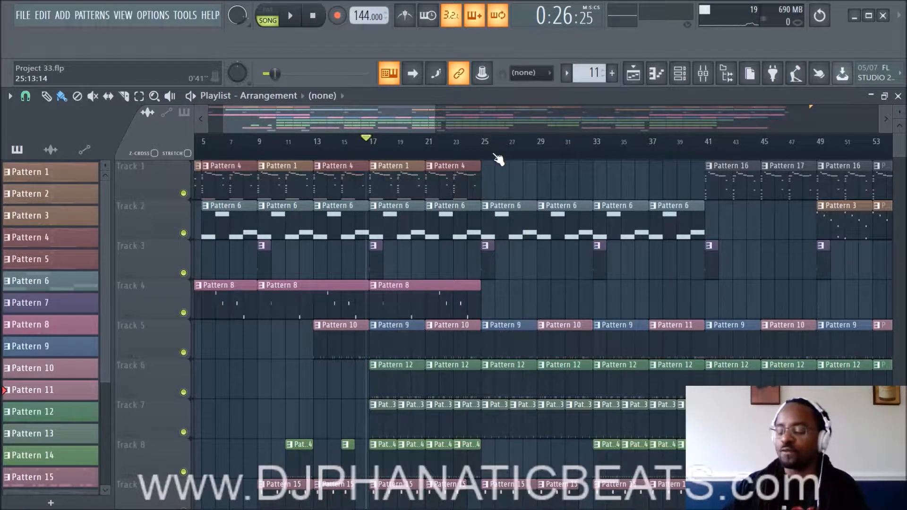
scroll(239, 326, "down", 3)
scroll(239, 326, "down", 3)
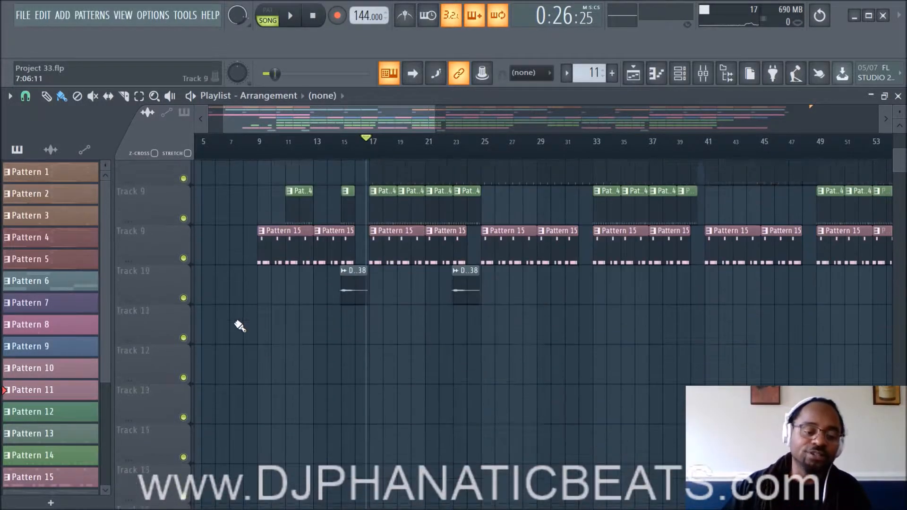
scroll(235, 326, "up", 2)
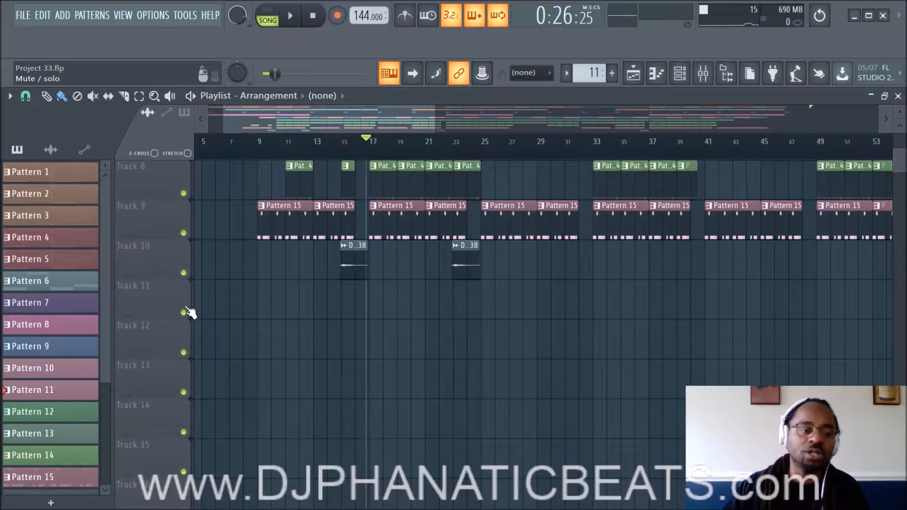
left_click(123, 15)
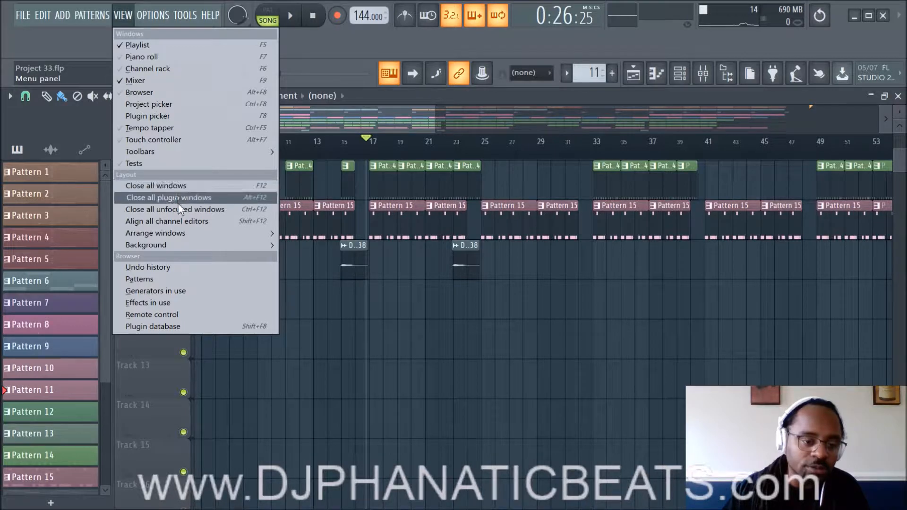
mouse_move(186, 244)
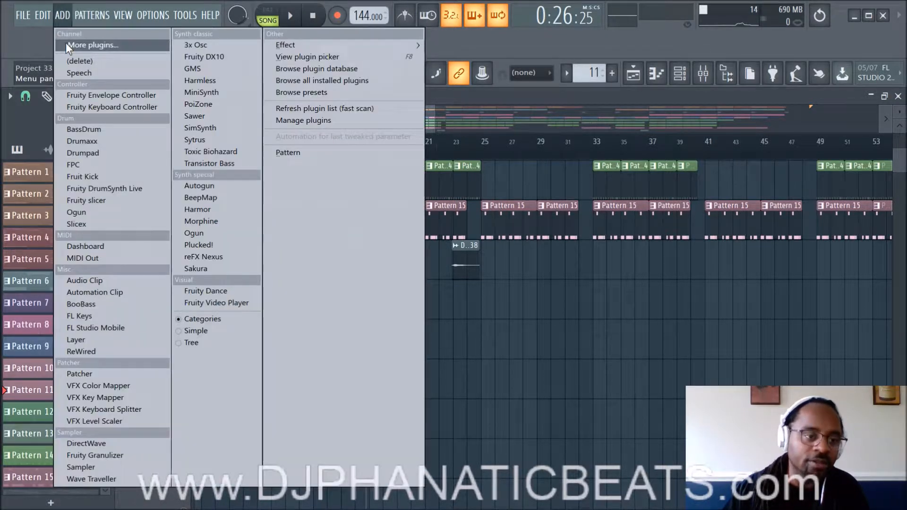
left_click(36, 43)
left_click(13, 95)
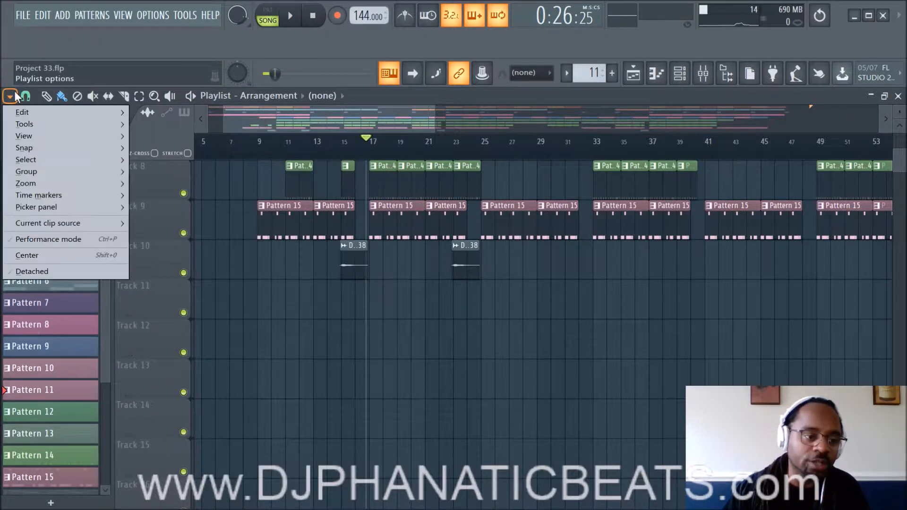
mouse_move(21, 135)
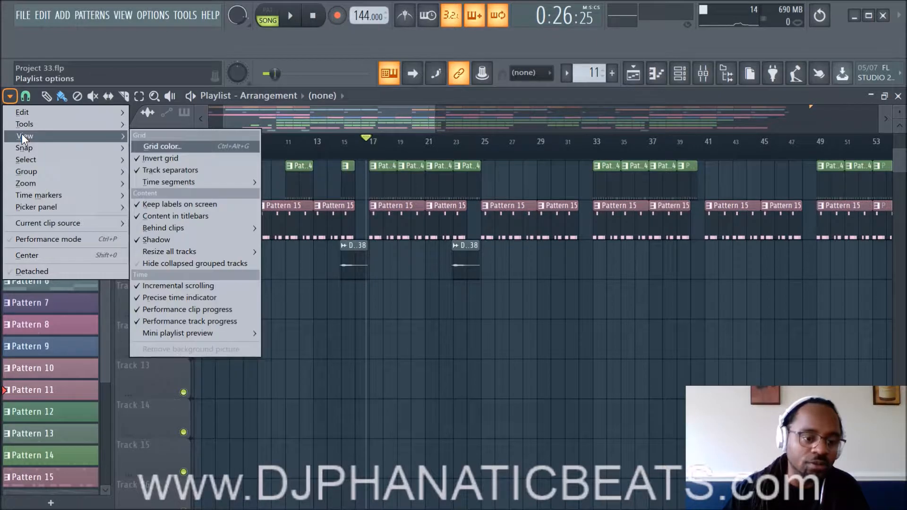
left_click(206, 269)
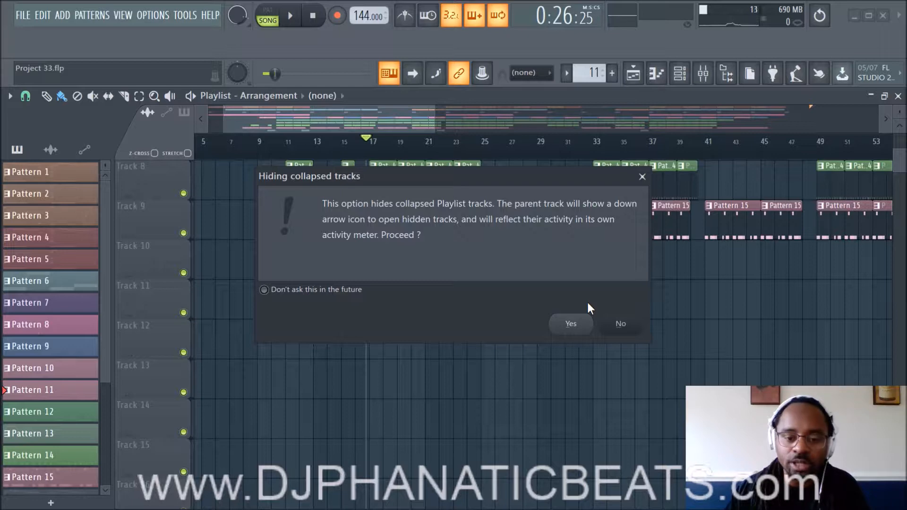
left_click(589, 324)
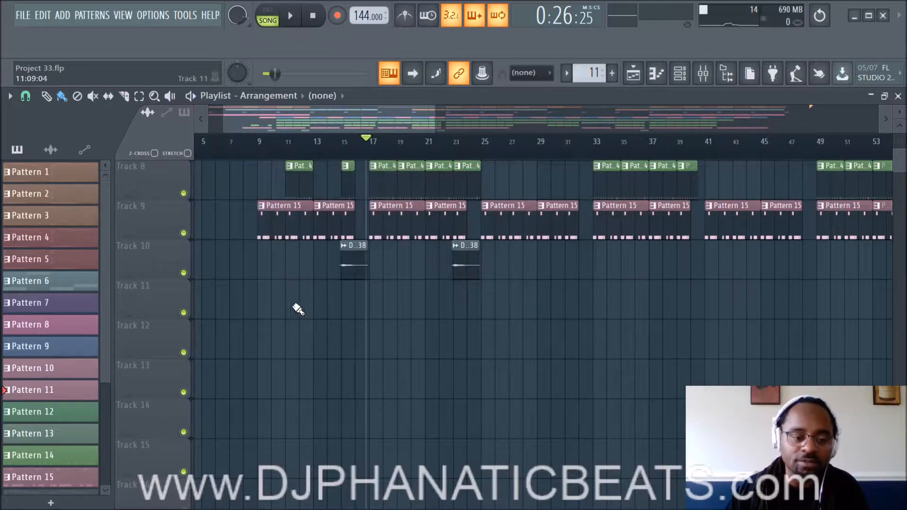
Step: Look over the empty lower playlist tracks and return the view to Track 1 and bar 1
scroll(180, 261, "down", 6)
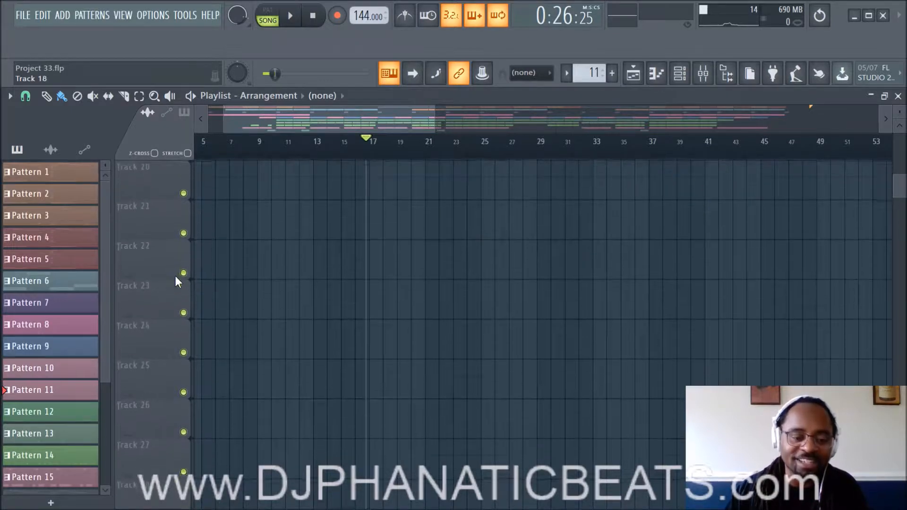
left_click_drag(903, 210, 858, 115)
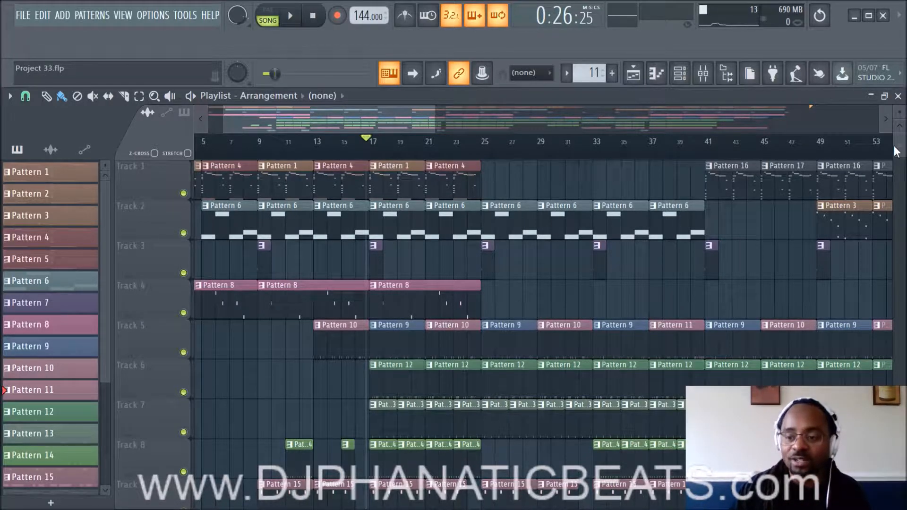
left_click_drag(895, 146, 898, 100)
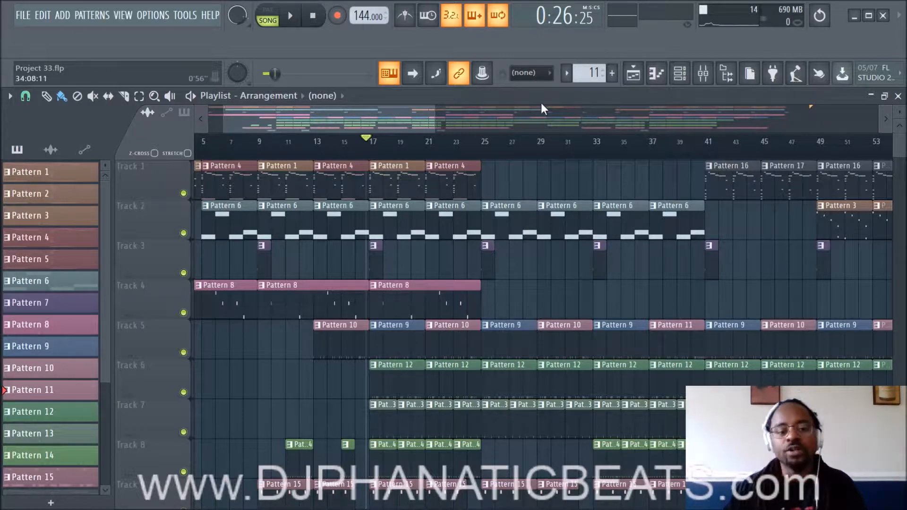
left_click_drag(335, 117, 294, 110)
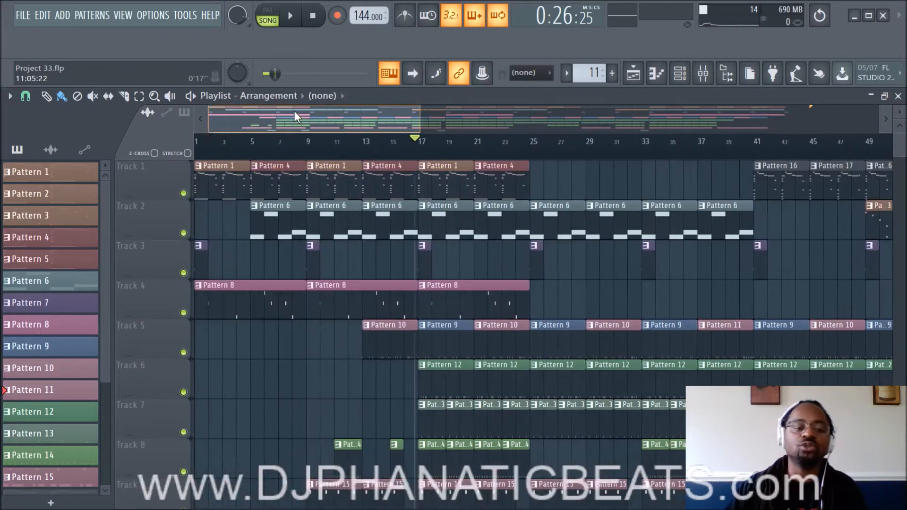
left_click_drag(373, 117, 209, 124)
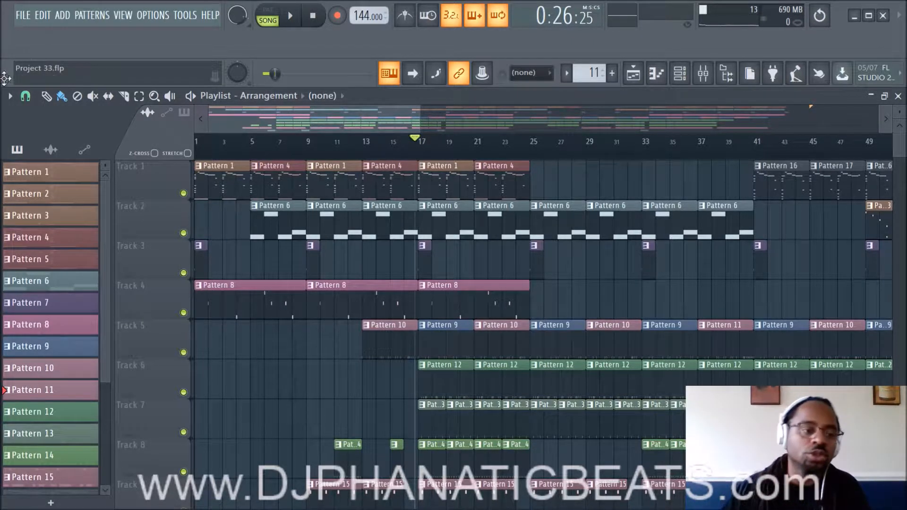
Step: Disable the mini playlist preview in the playlist's view options
left_click(14, 97)
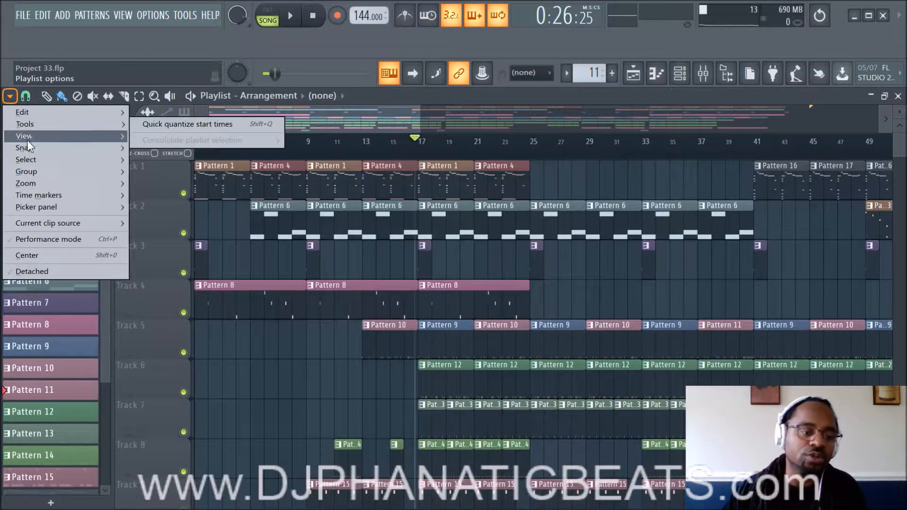
mouse_move(31, 136)
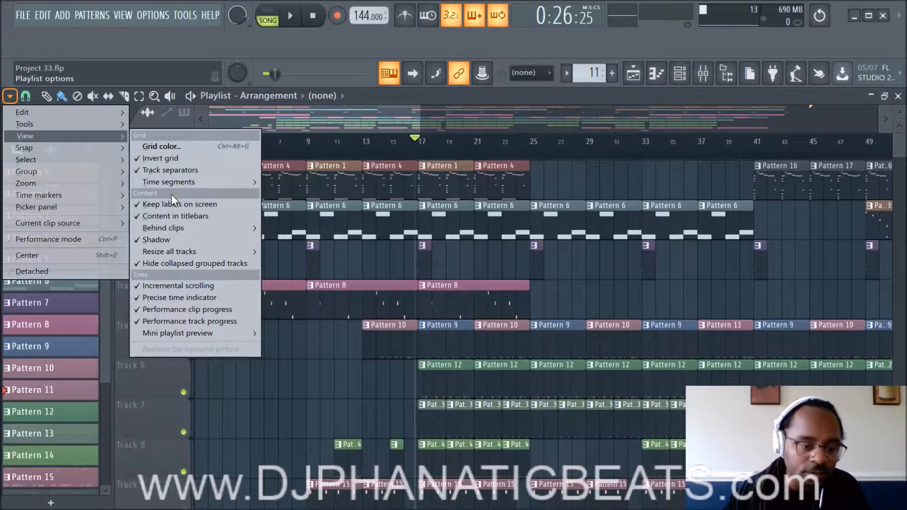
mouse_move(190, 333)
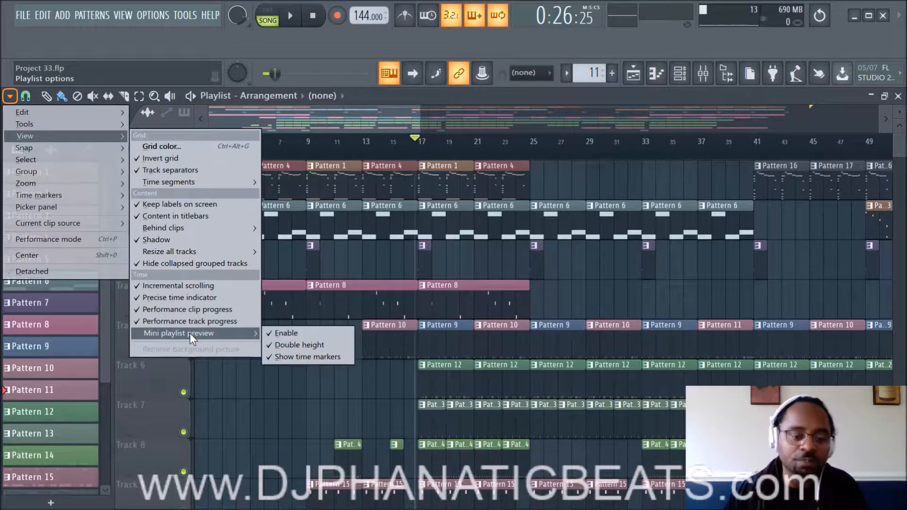
left_click(283, 333)
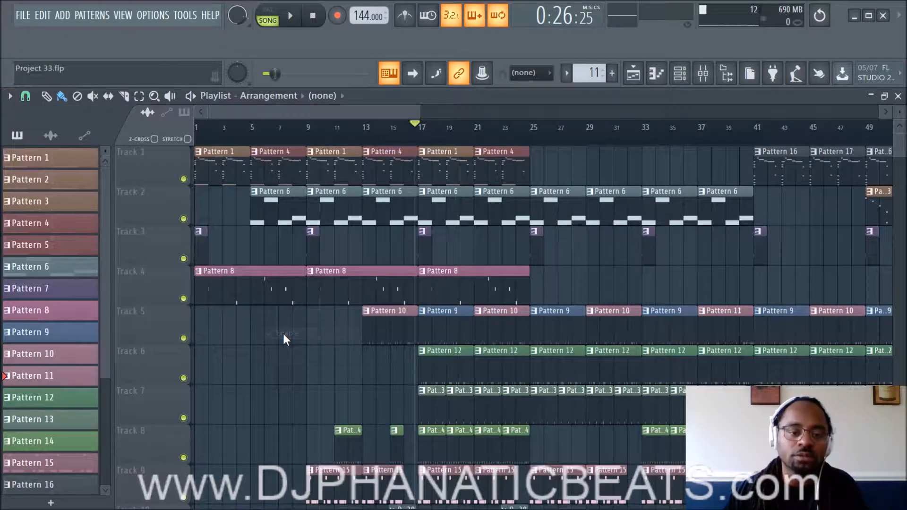
Step: Enable the mini playlist preview again in the playlist's view options
left_click(10, 97)
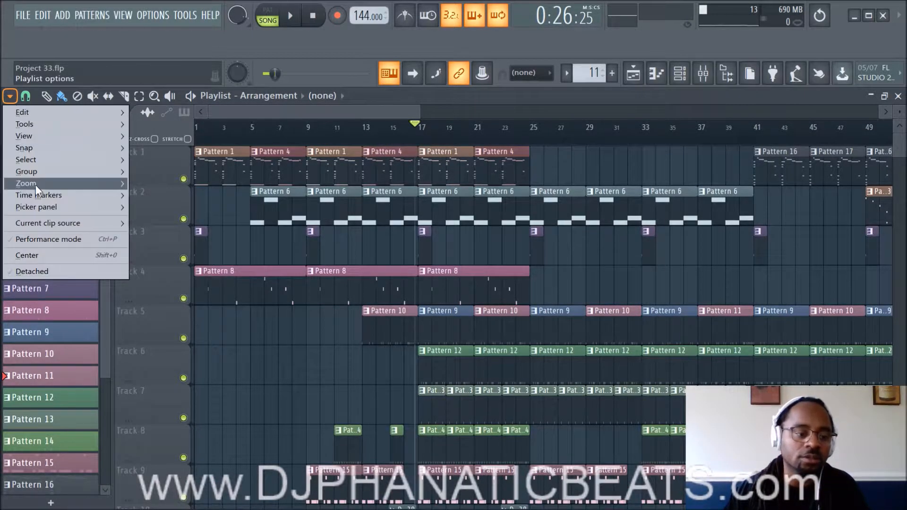
mouse_move(36, 188)
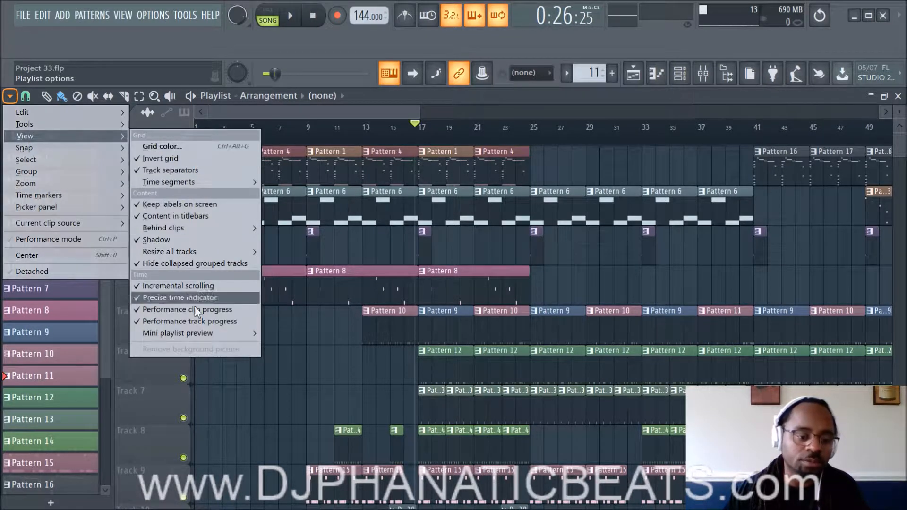
mouse_move(195, 333)
left_click(296, 335)
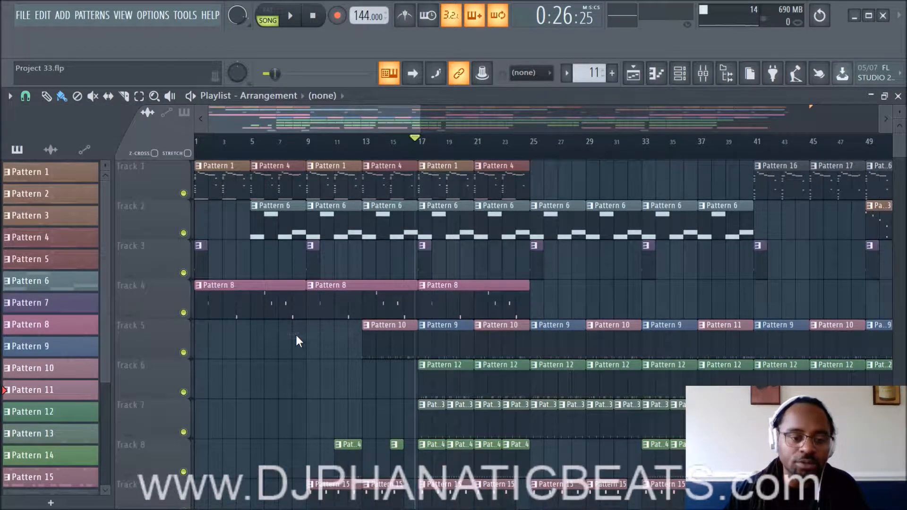
Step: Turn off double height for the mini playlist preview in the playlist's view options
left_click(11, 96)
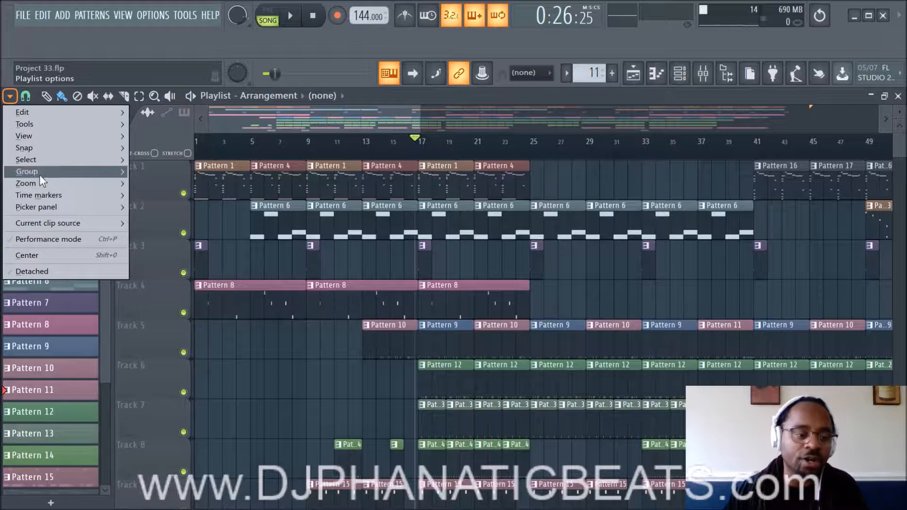
mouse_move(45, 151)
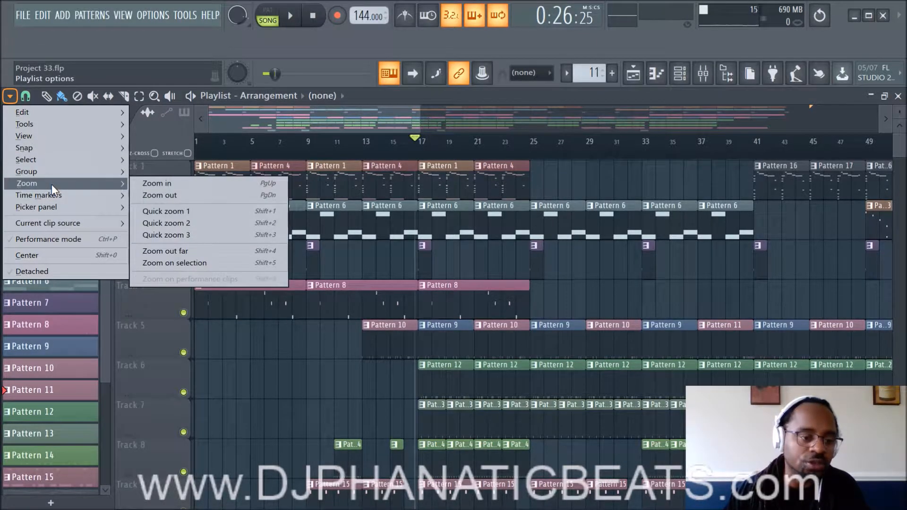
left_click(61, 241)
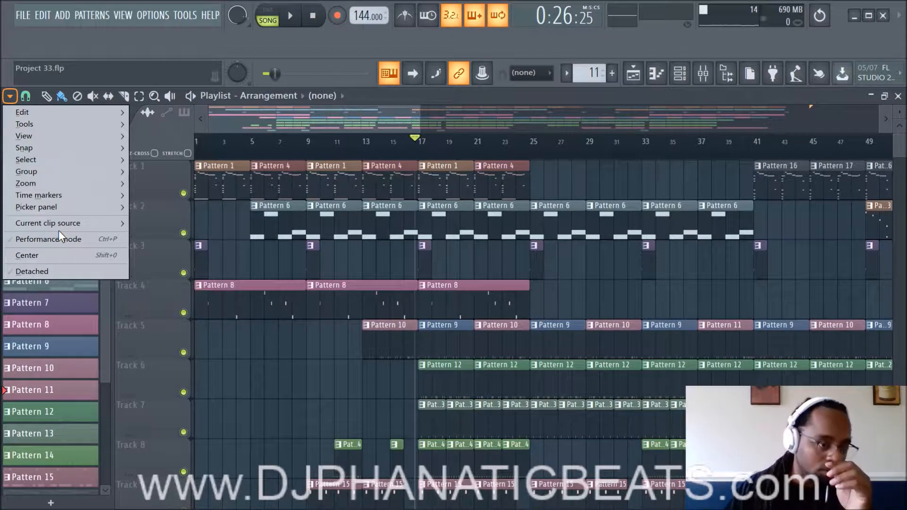
mouse_move(38, 136)
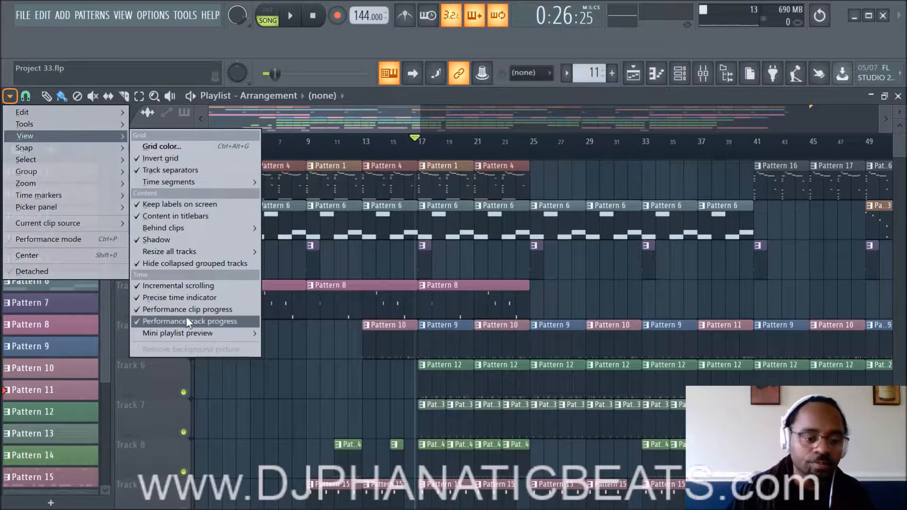
mouse_move(193, 337)
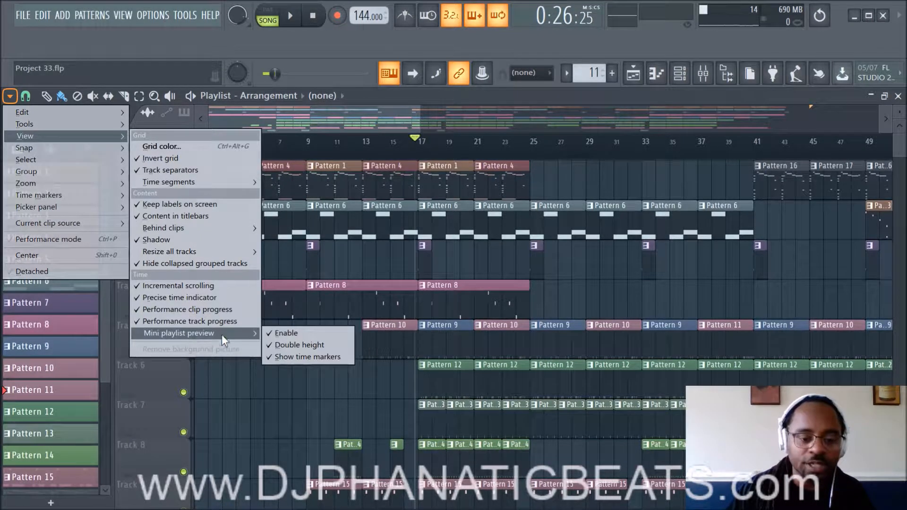
left_click(285, 341)
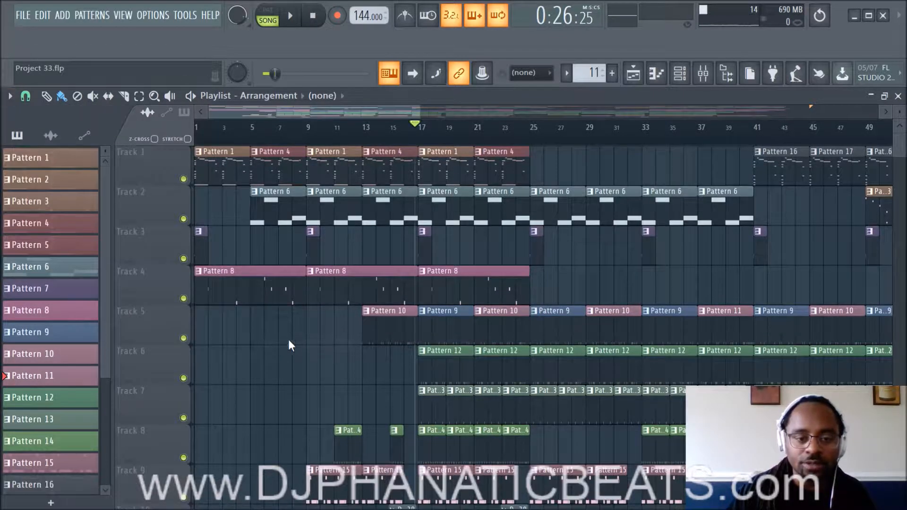
Step: Turn double height for the mini playlist preview back on in the playlist's view options
left_click(9, 96)
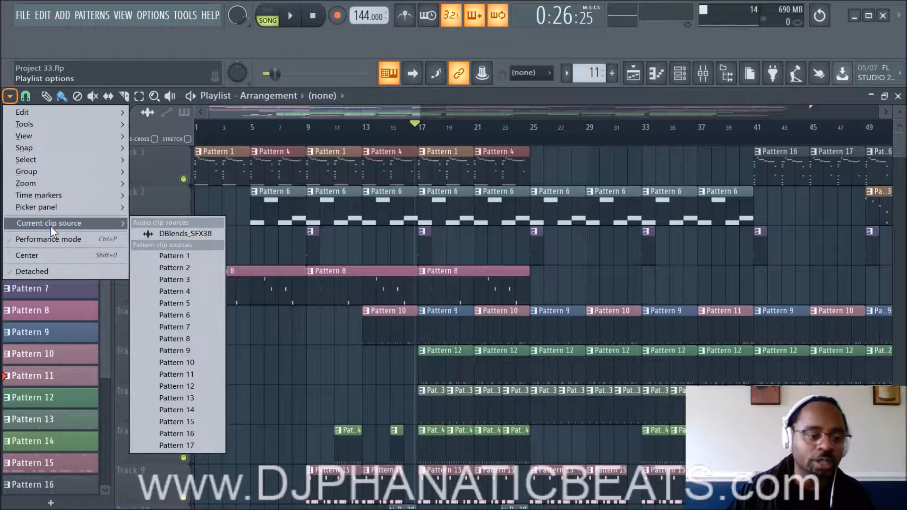
mouse_move(50, 140)
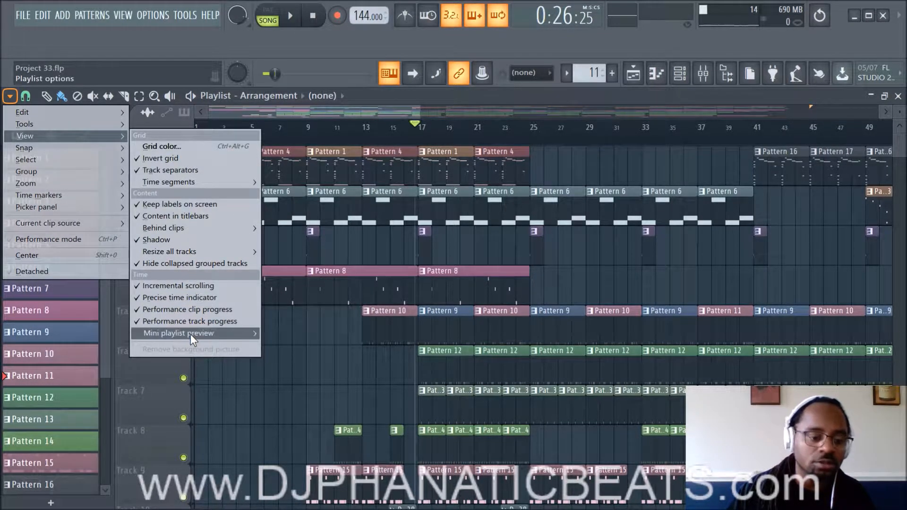
mouse_move(191, 334)
left_click(278, 340)
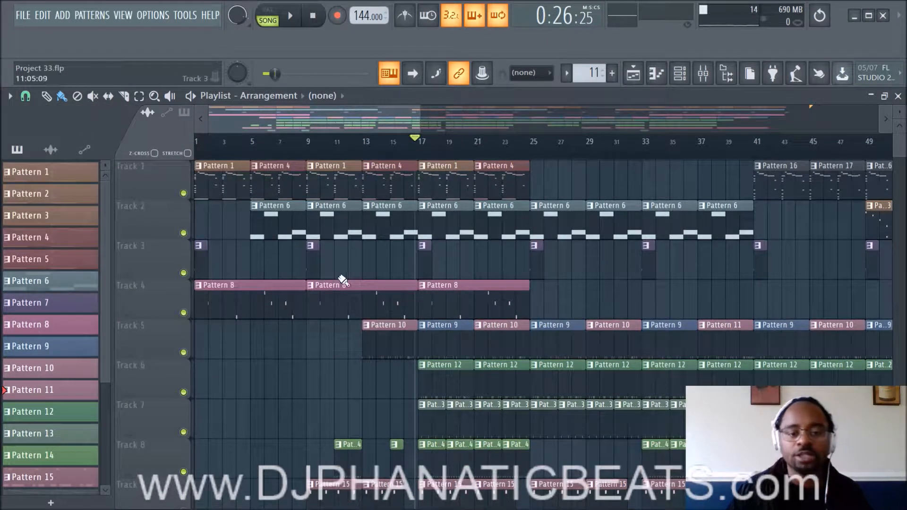
Step: Open the Pattern 1 clip at bar 17 on Track 1 in the piano roll and look over its note preview
scroll(515, 243, "down", 4)
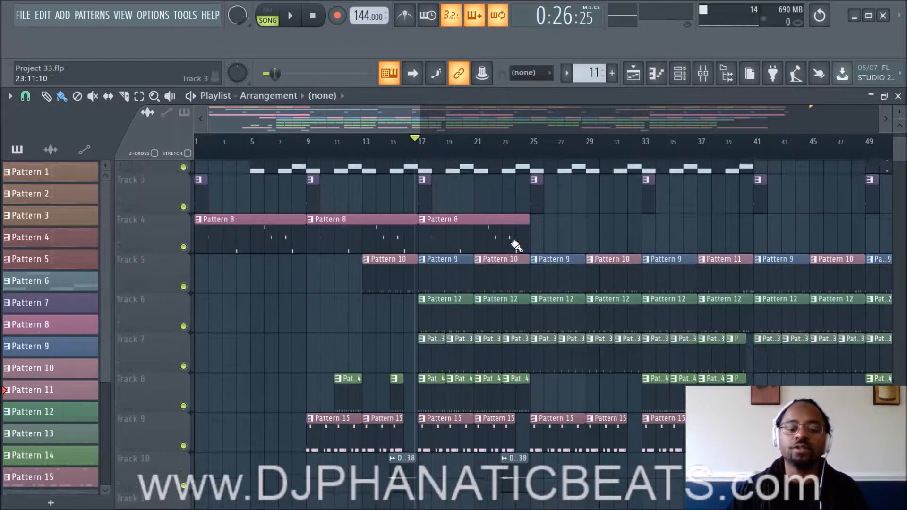
scroll(511, 243, "up", 3)
scroll(511, 243, "up", 1)
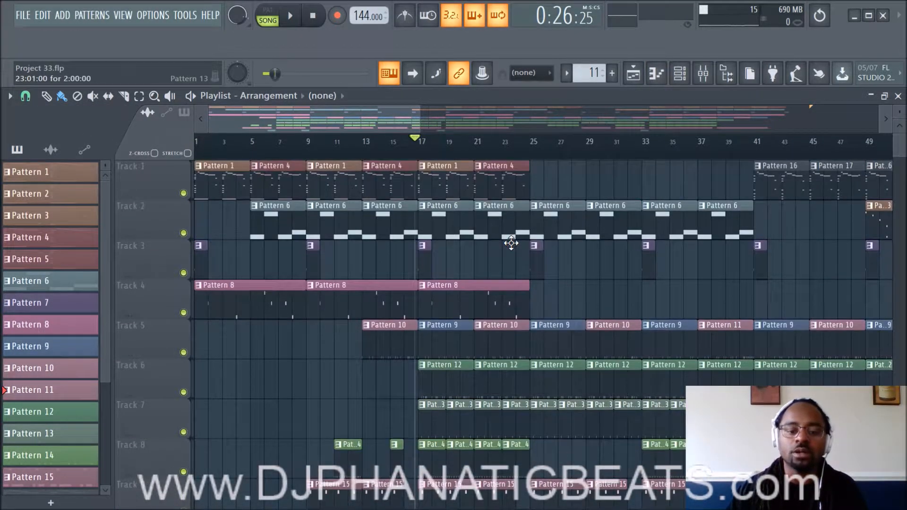
double_click(453, 187)
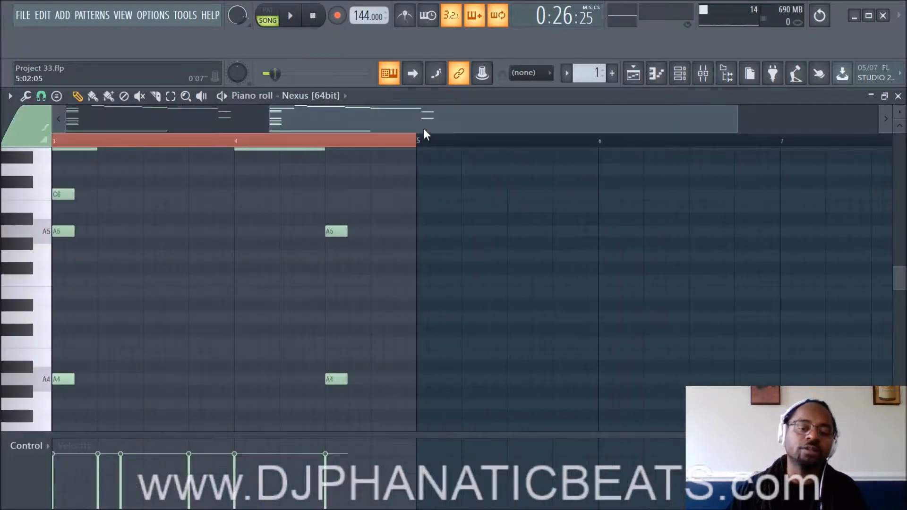
scroll(293, 147, "down", 2)
scroll(318, 249, "up", 3)
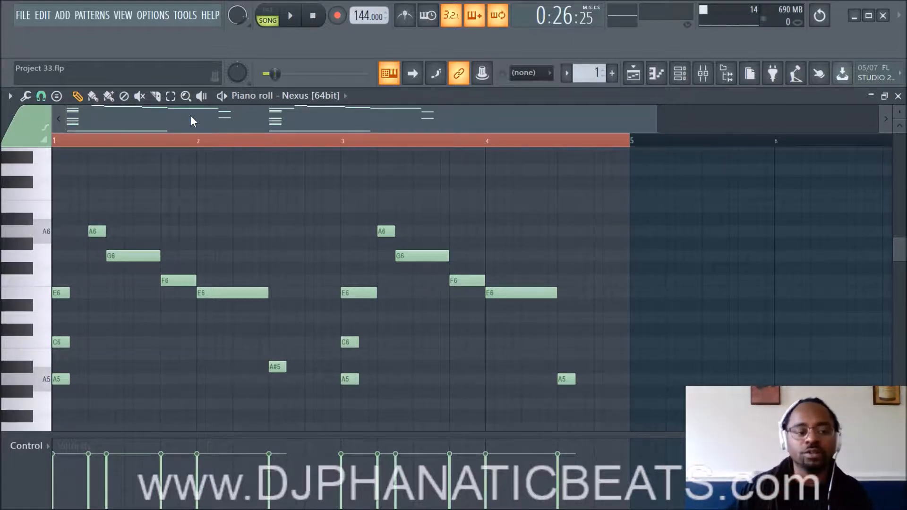
left_click(10, 96)
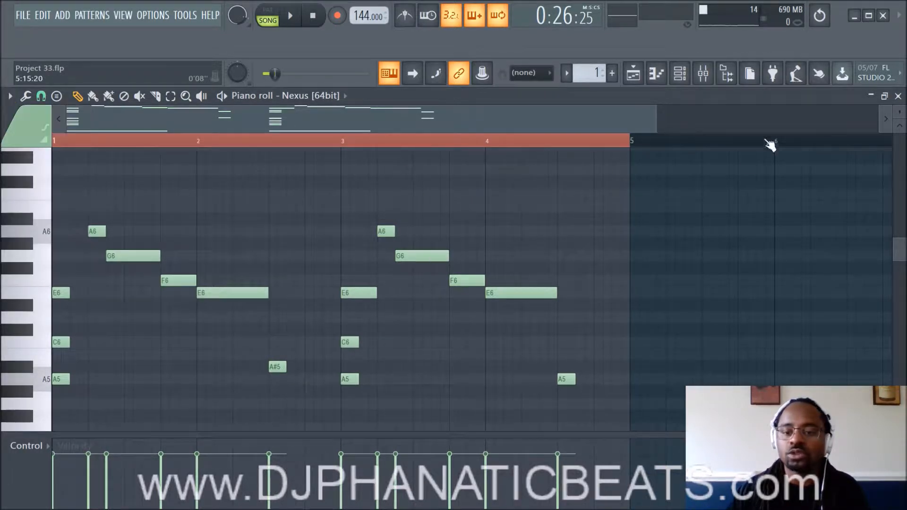
Step: Return to the playlist, look over the tracks down to the empty ones below Track 10, and go back to Track 1
left_click(633, 74)
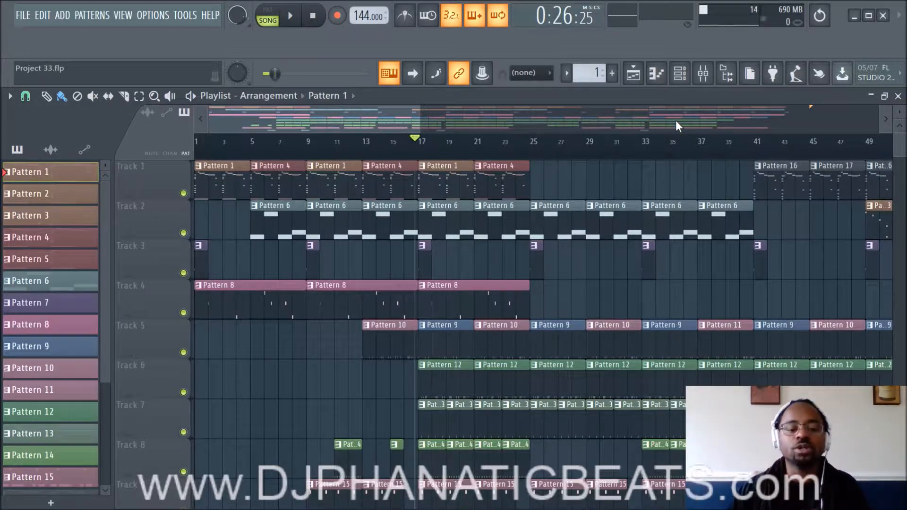
scroll(370, 215, "down", 7)
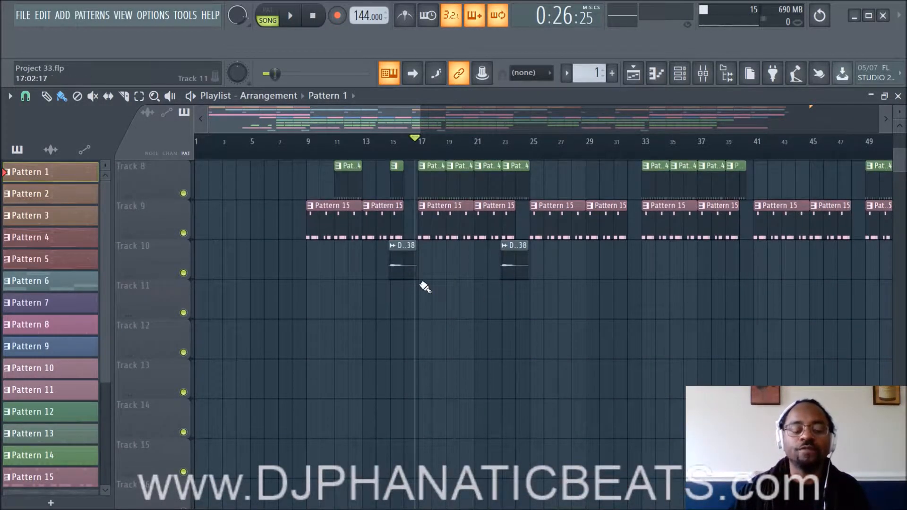
scroll(411, 285, "down", 1)
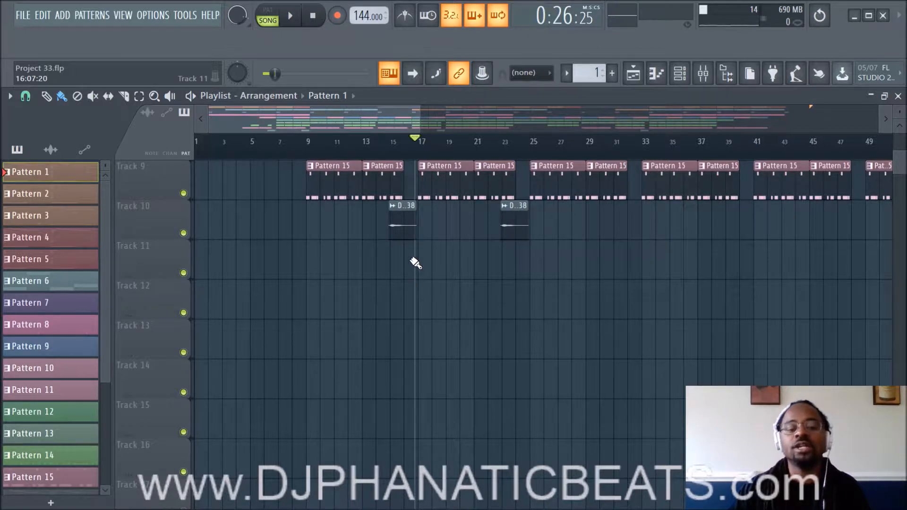
scroll(415, 262, "up", 1)
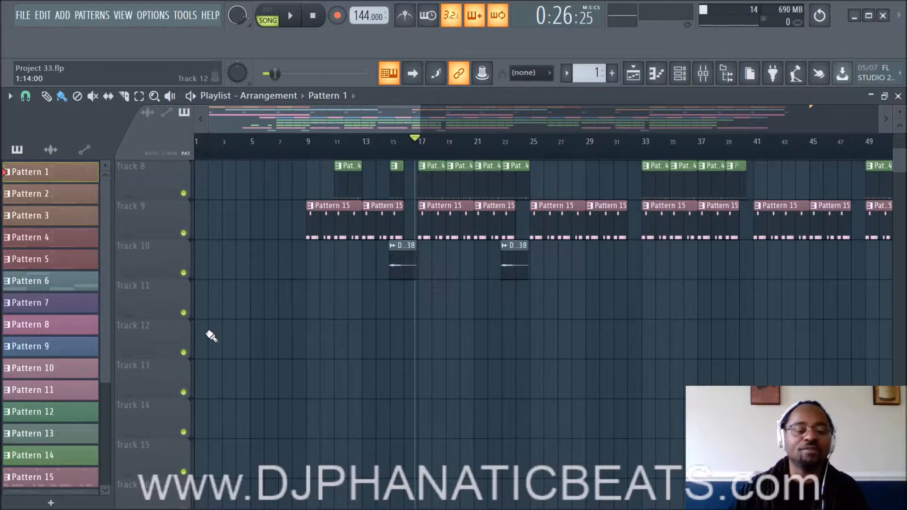
scroll(211, 336, "up", 7)
Step: Mute every playlist track except the empty Track 14
right_click(184, 193)
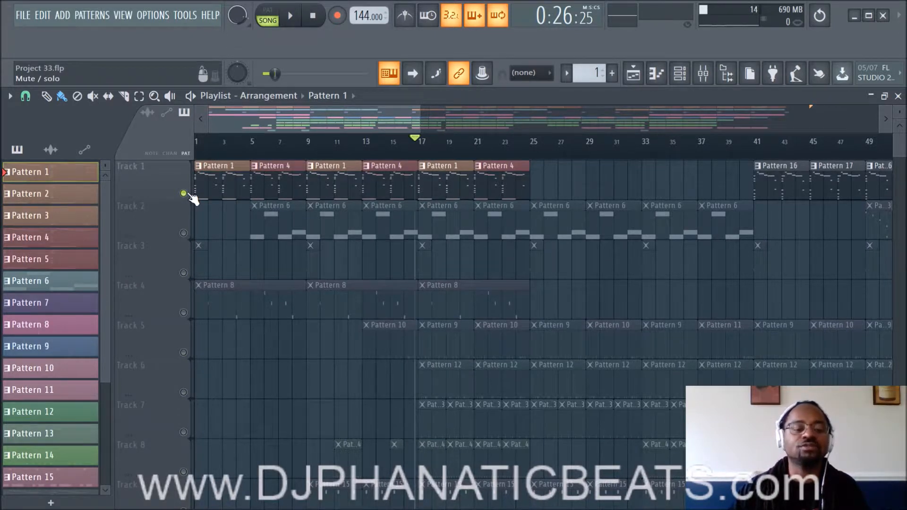
left_click(183, 193)
scroll(269, 222, "down", 11)
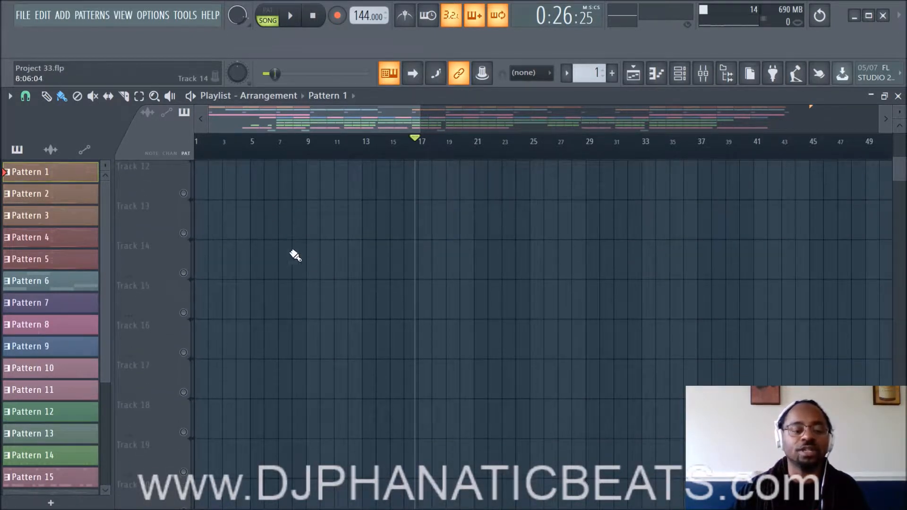
left_click(183, 273)
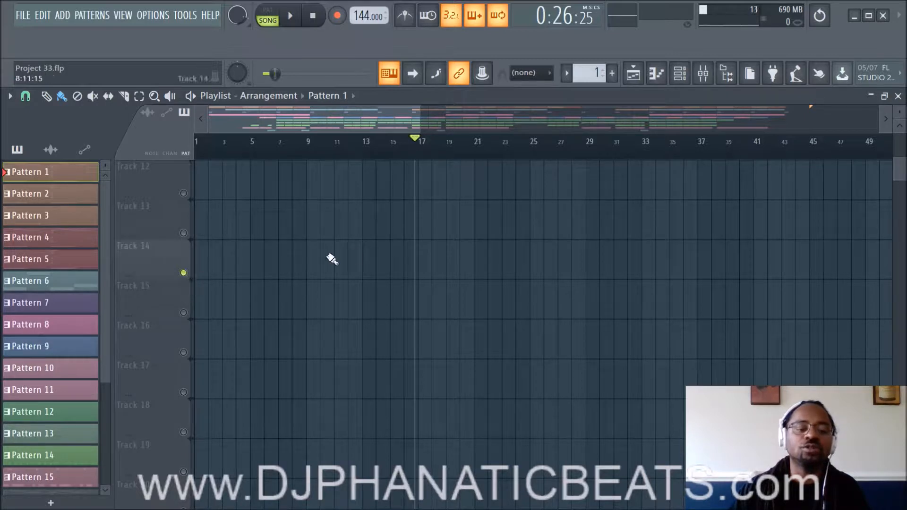
Step: Return the song position to bar 1, check the REC track in the mixer, and go back to the playlist
left_click(326, 22)
scroll(377, 302, "up", 4)
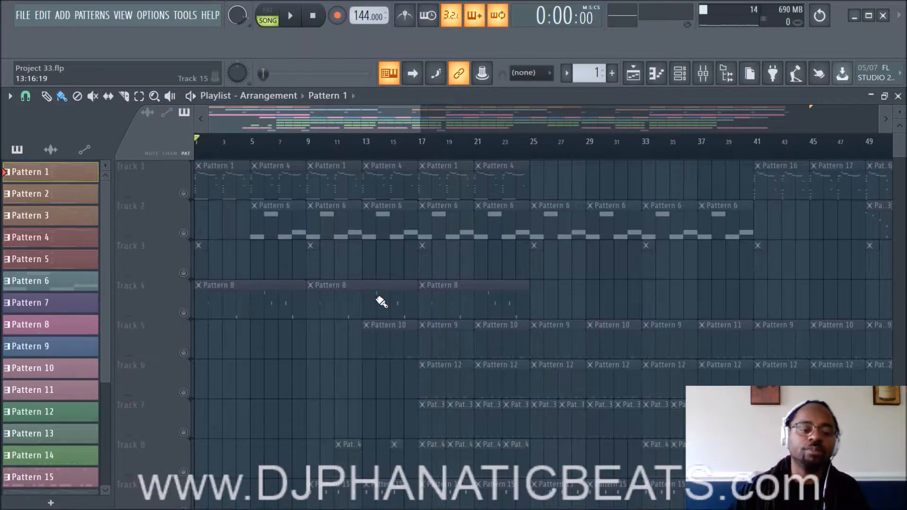
scroll(378, 302, "down", 4)
scroll(378, 302, "up", 3)
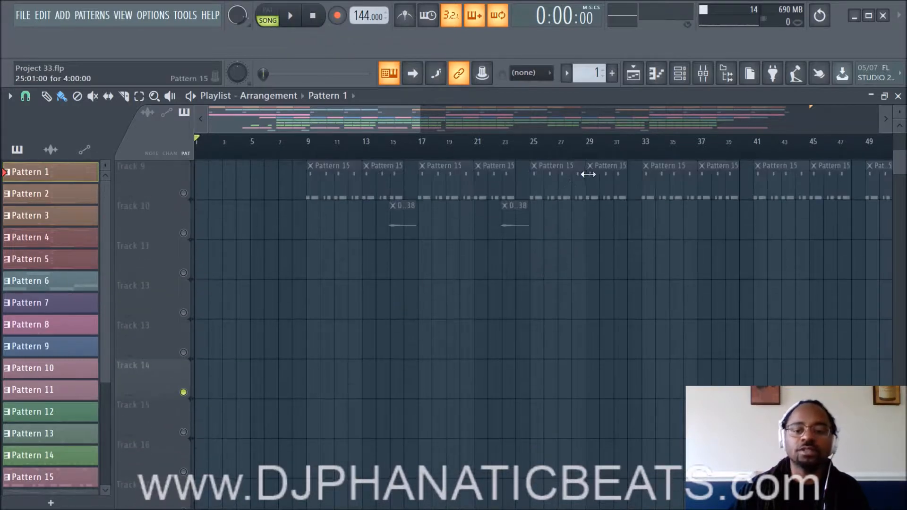
left_click(704, 79)
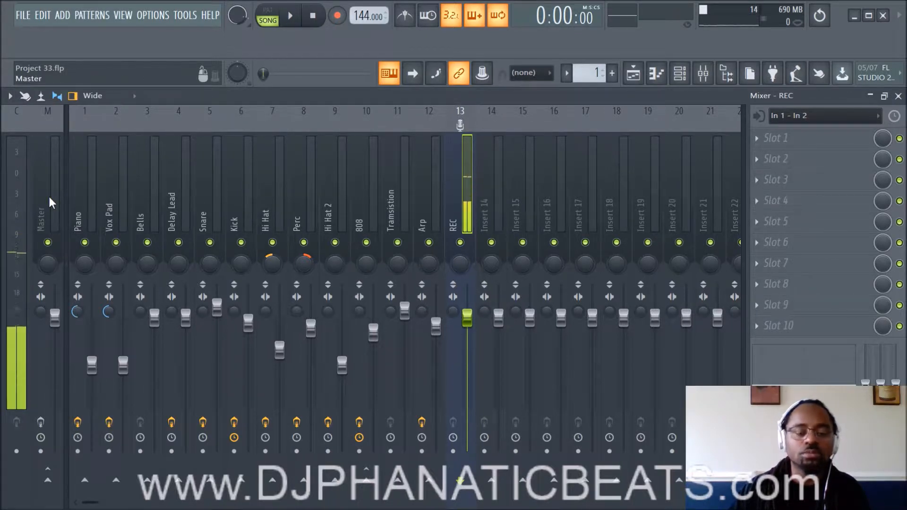
left_click(634, 77)
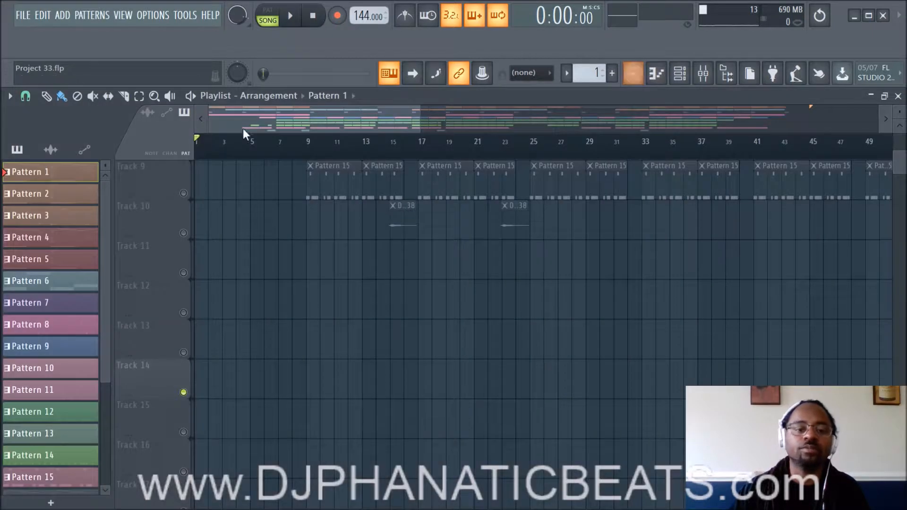
Step: Record audio into the playlist as an audio clip about 4 bars long, starting at bar 1
left_click(338, 18)
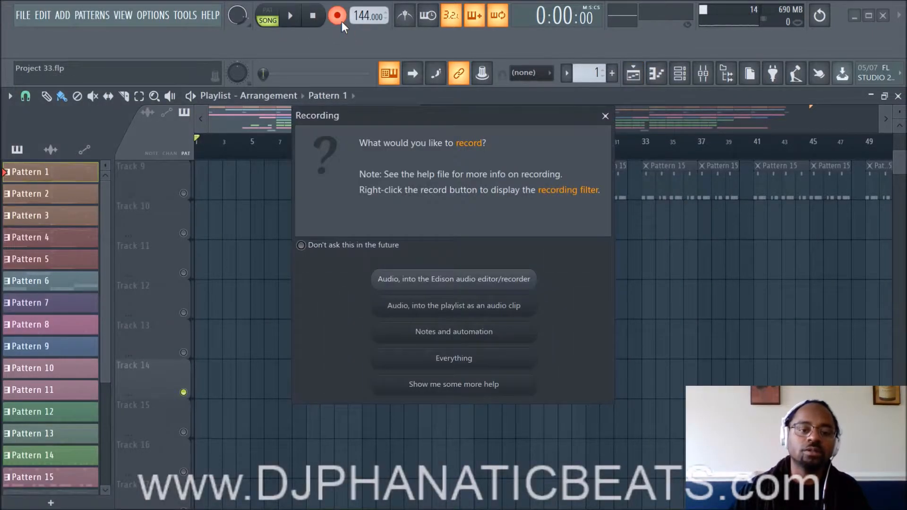
left_click(480, 309)
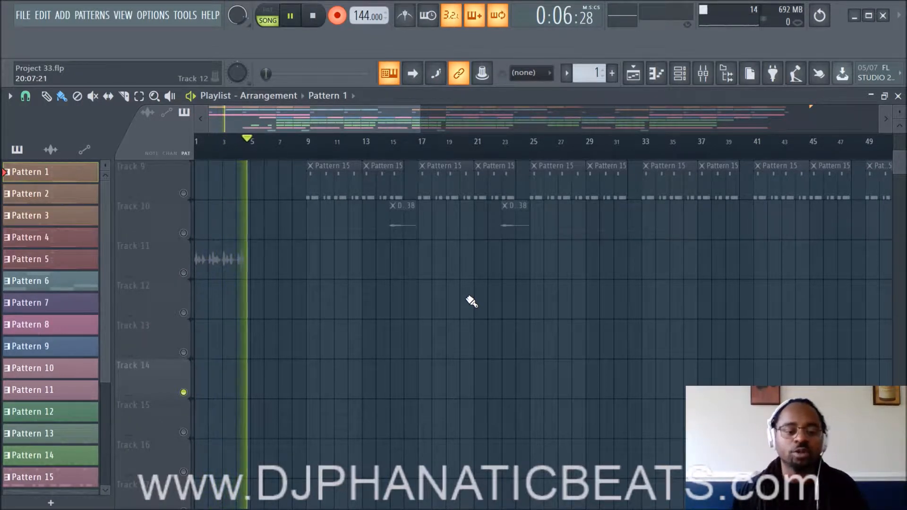
key("space")
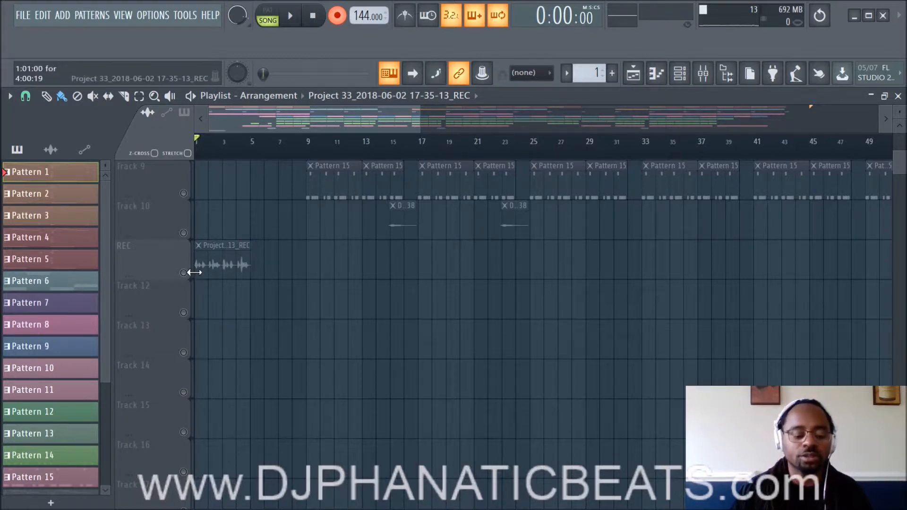
Step: Discard the last recording with its audio file and record a new clip of about 8 bars on the soloed Track 11
key("ctrl+alt+Delete")
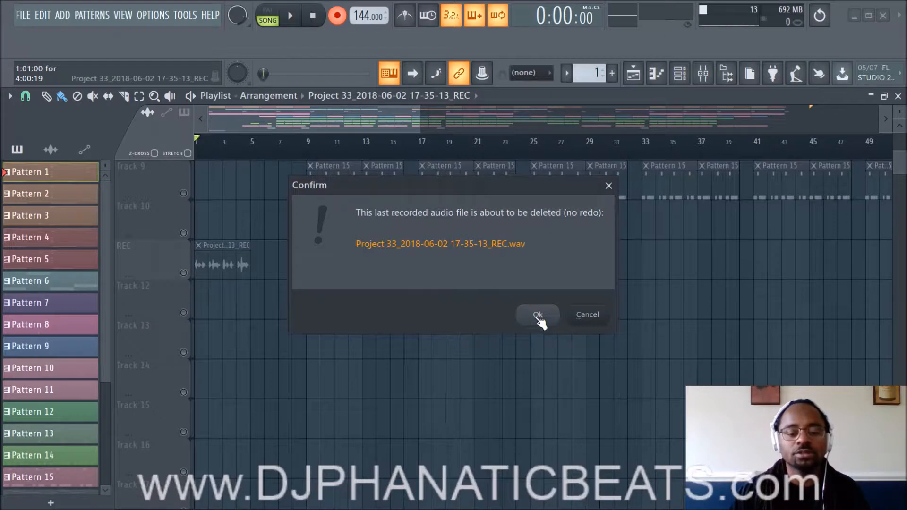
left_click(538, 315)
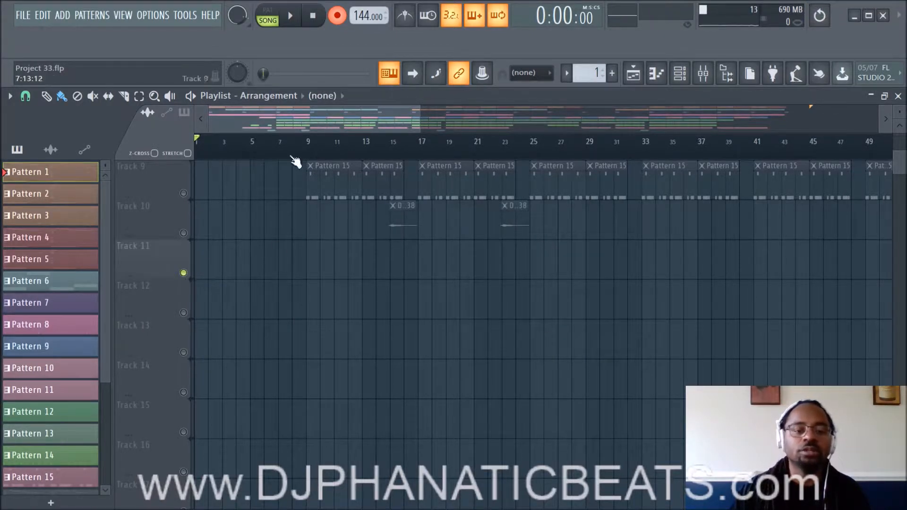
left_click(299, 25)
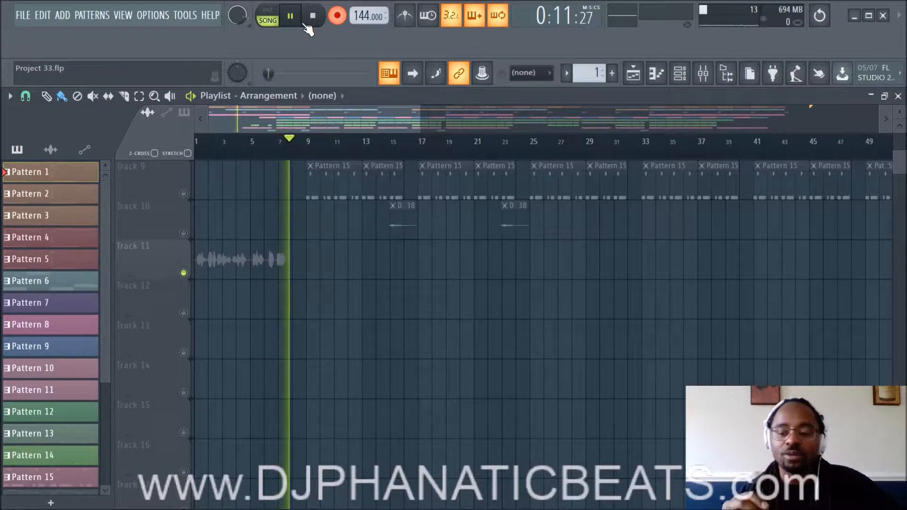
left_click(309, 22)
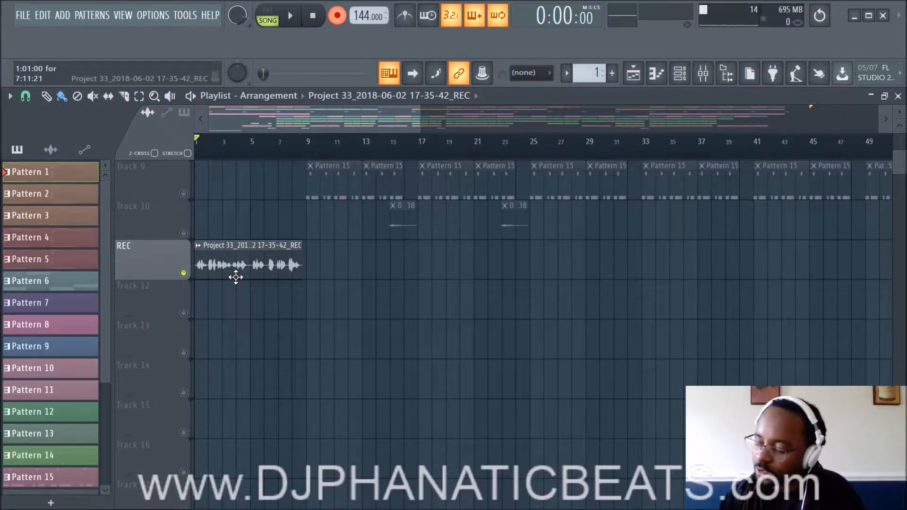
Step: Add a time marker named Start on the playlist timeline between bars 3 and 5
right_click(233, 156)
left_click(257, 161)
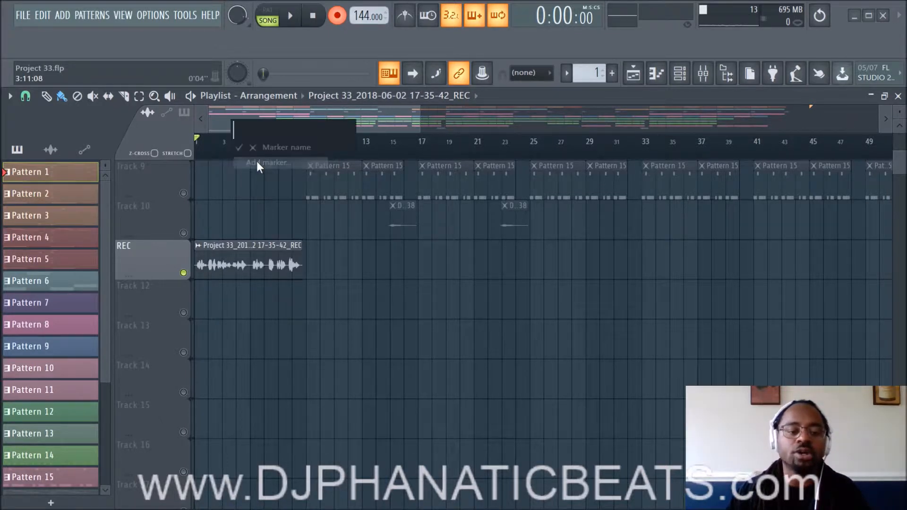
type("Start")
key("Return")
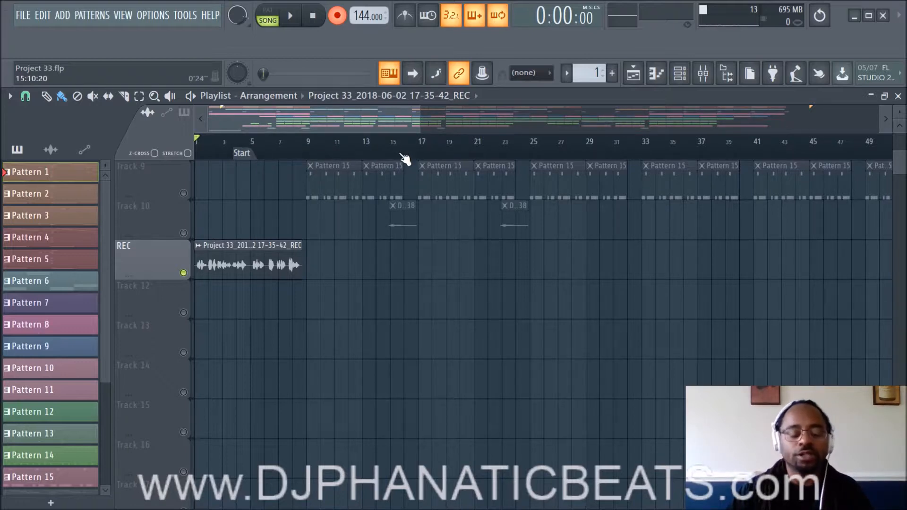
Step: Add a time marker named End on the playlist timeline and position it at about bar 21
key("alt+t")
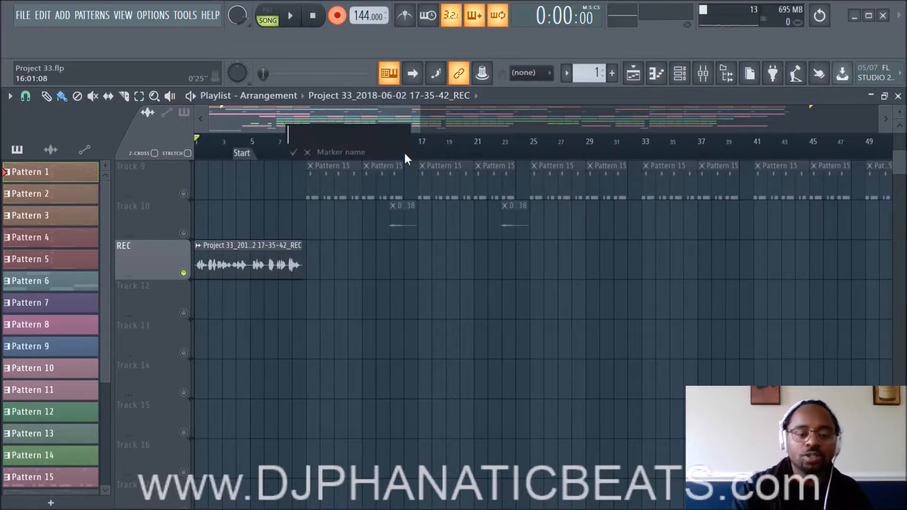
type("End")
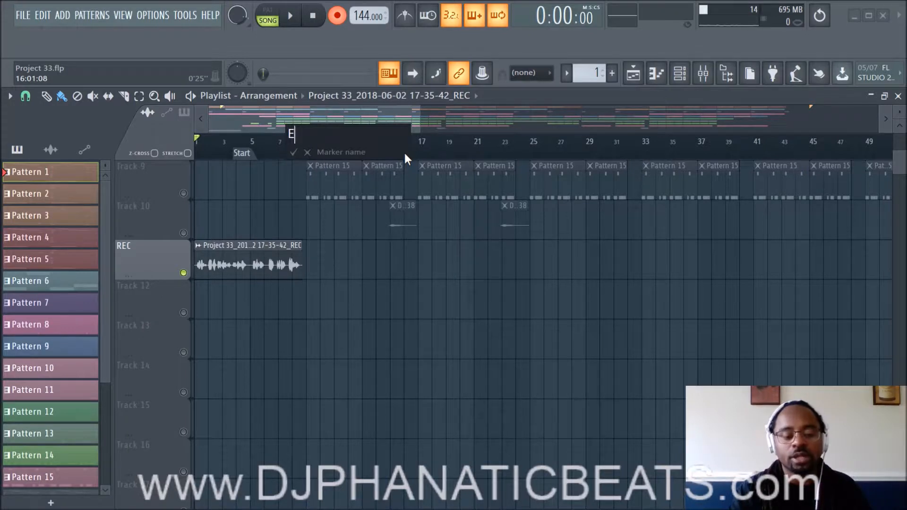
key("Return")
mouse_move(201, 155)
left_mouse_down()
mouse_move(213, 163)
mouse_move(490, 163)
left_mouse_up()
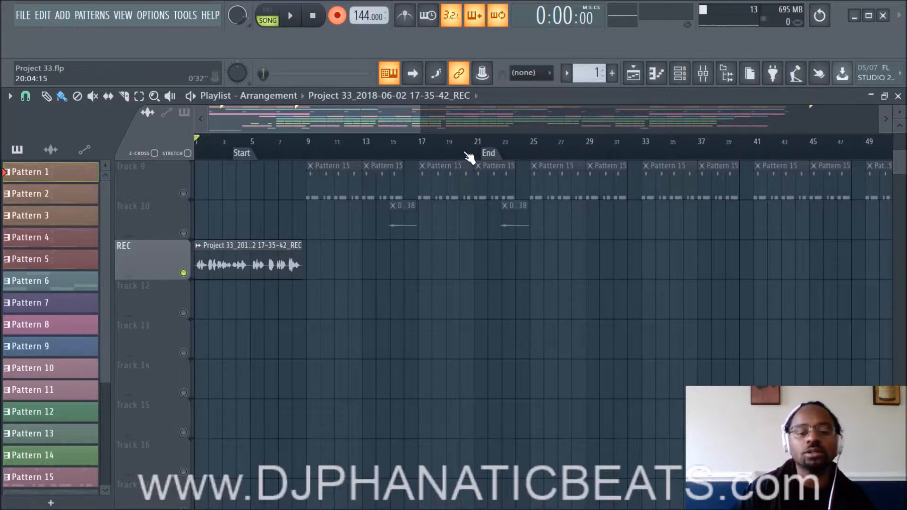
scroll(469, 157, "down", 1)
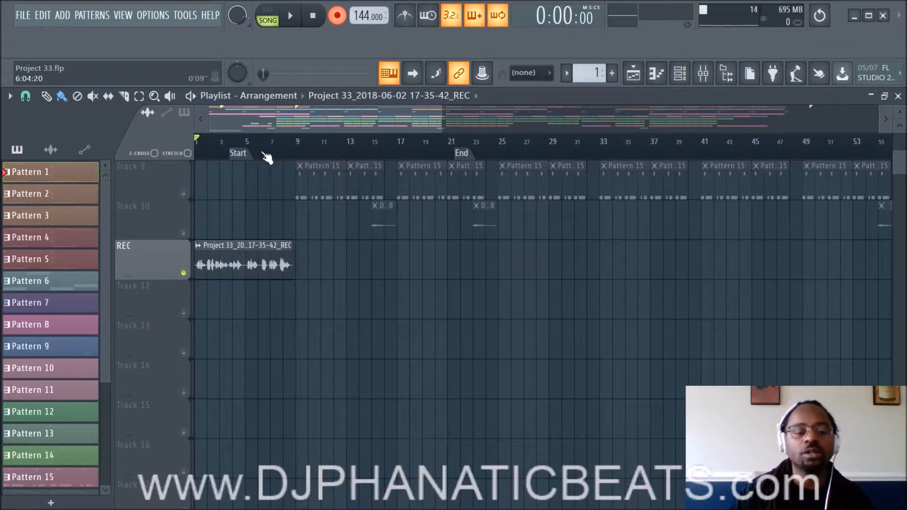
Step: Set the Start marker's action to Punch in recording and the End marker's action to Punch out recording
right_click(239, 155)
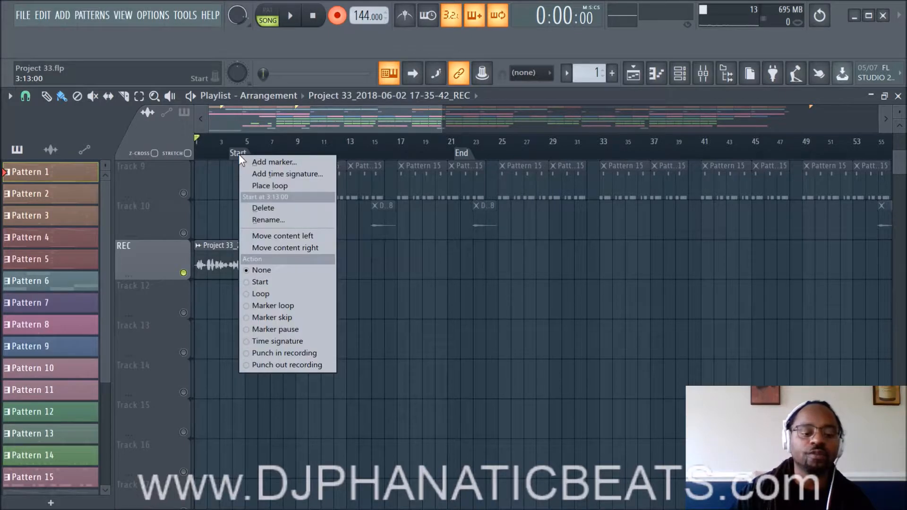
left_click(289, 356)
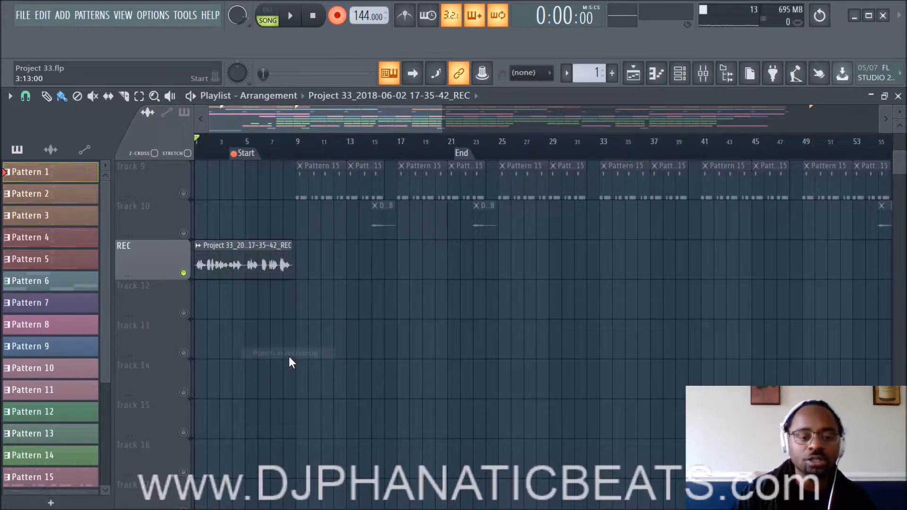
right_click(462, 152)
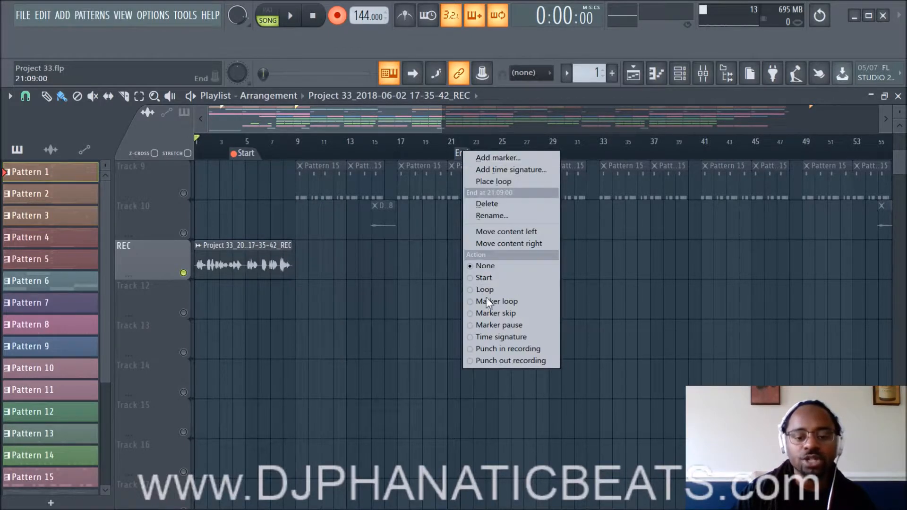
left_click(491, 360)
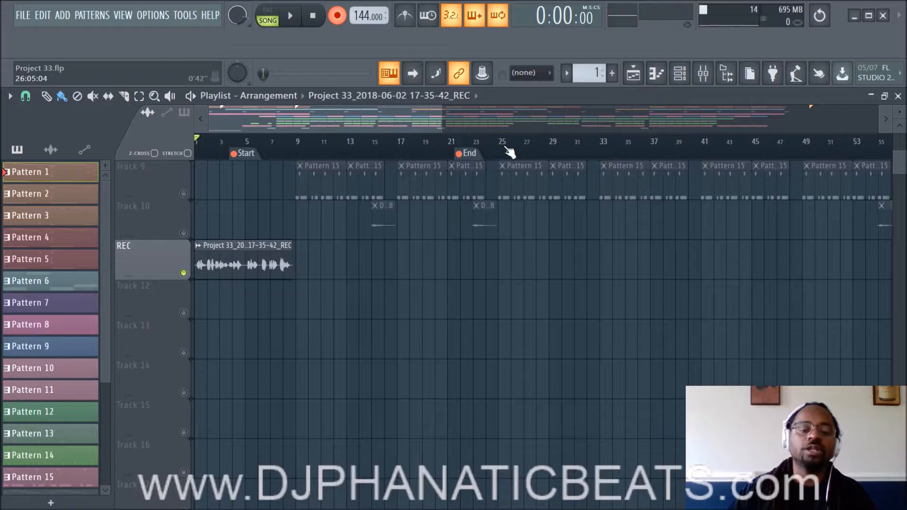
Step: Delete the End and Start markers from the playlist timeline
right_click(471, 154)
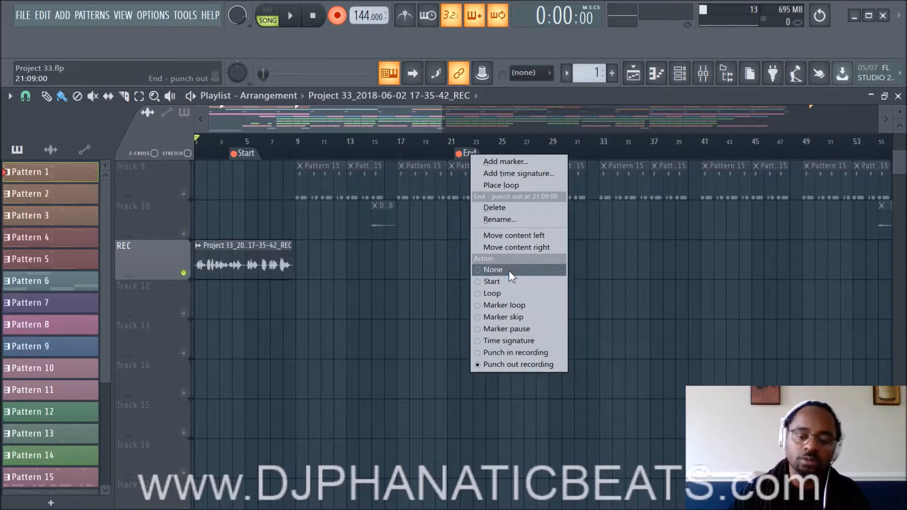
left_click(513, 207)
right_click(254, 155)
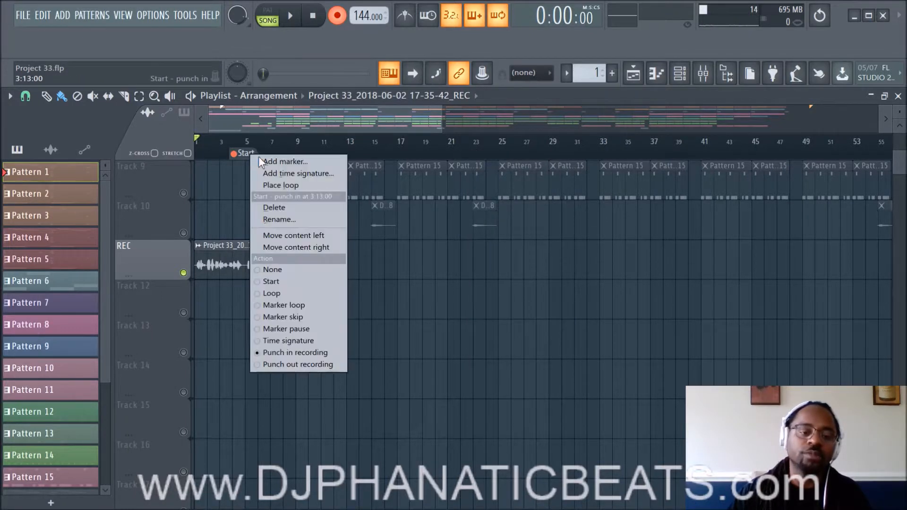
left_click(291, 207)
scroll(303, 154, "up", 3)
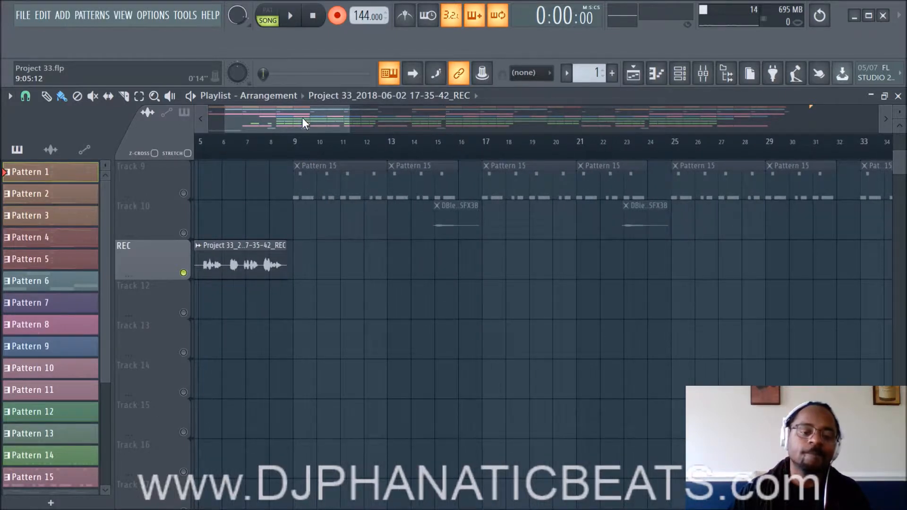
left_click_drag(302, 124, 246, 122)
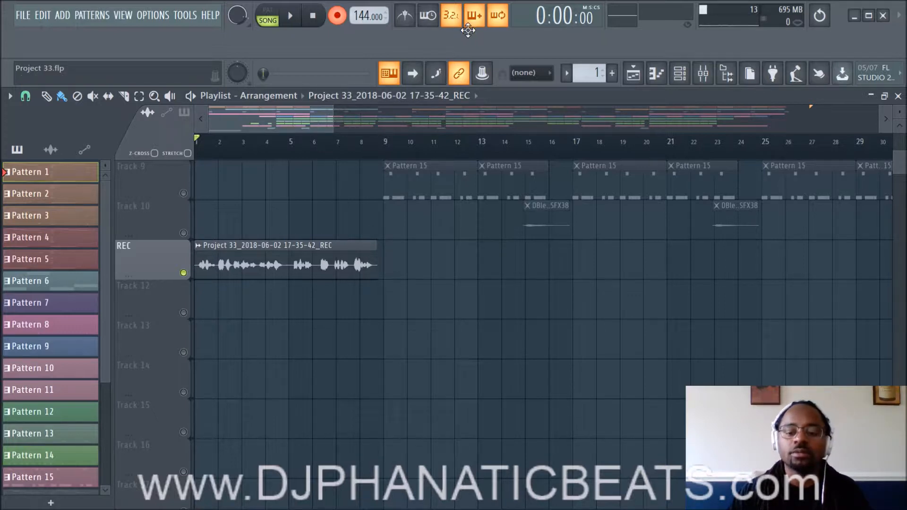
Step: Undo the marker edits back through the last audio recording and discard its recorded audio file
key("ctrl+z")
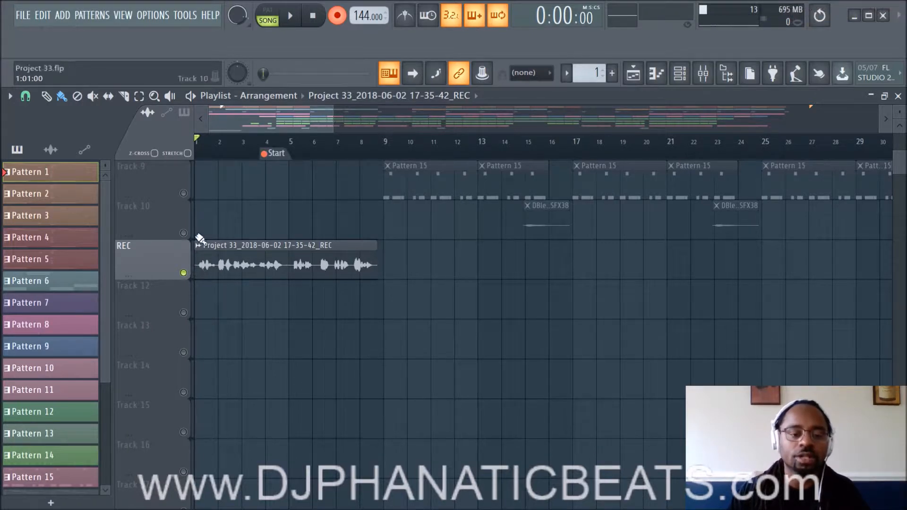
key("ctrl+z")
key("ctrl+z")
key("ctrl+z")
key("ctrl+z")
key("ctrl+z")
key("ctrl+z")
key("ctrl+z")
key("ctrl+z")
key("ctrl+z")
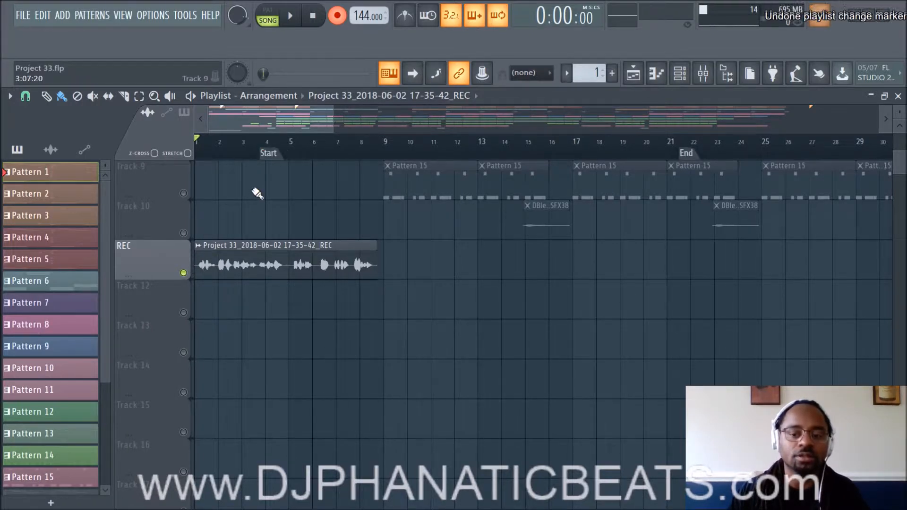
key("ctrl+z")
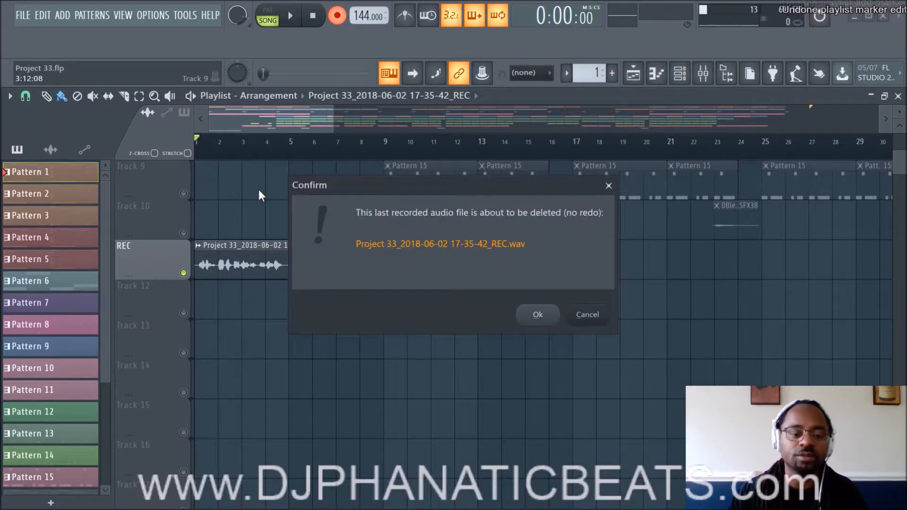
left_click(549, 323)
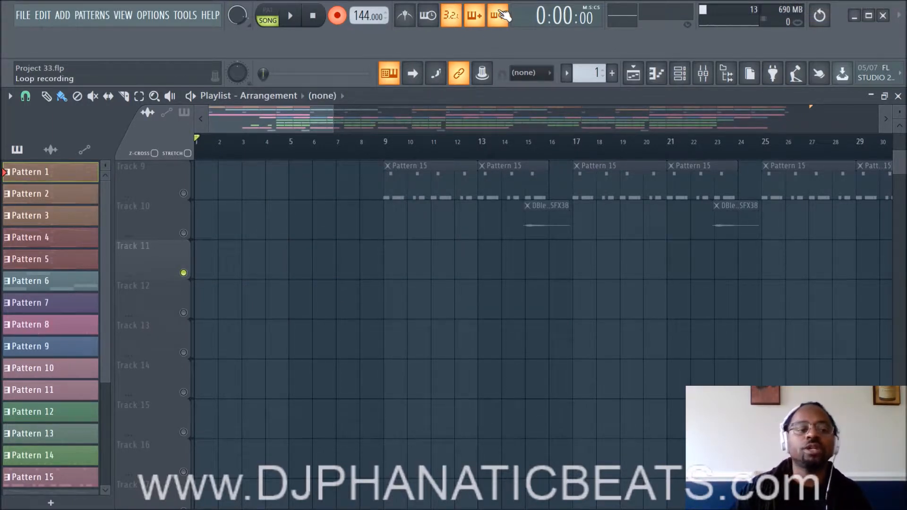
Step: Turn off blend recording (overdub) and mute Track 11 along with the other playlist tracks
left_click(475, 16)
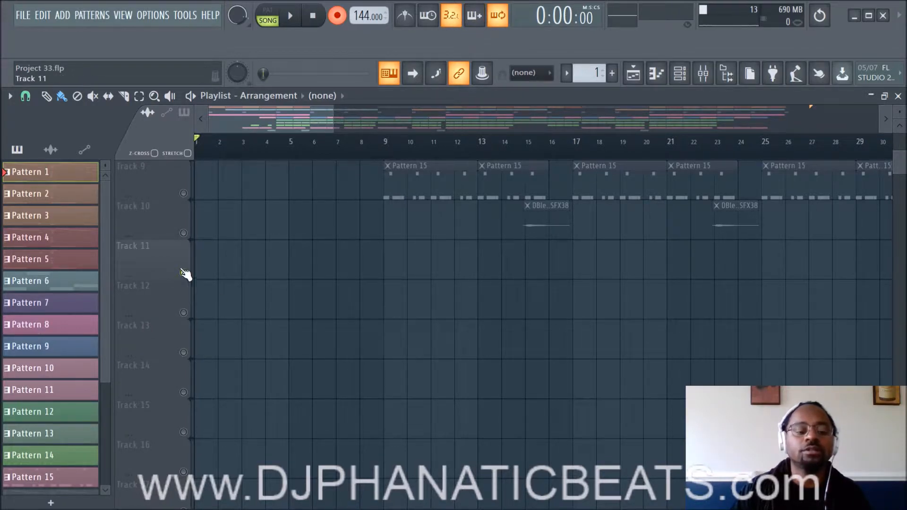
scroll(246, 269, "up", 6)
scroll(246, 269, "down", 7)
scroll(245, 270, "up", 3)
scroll(245, 270, "up", 3)
scroll(245, 270, "down", 2)
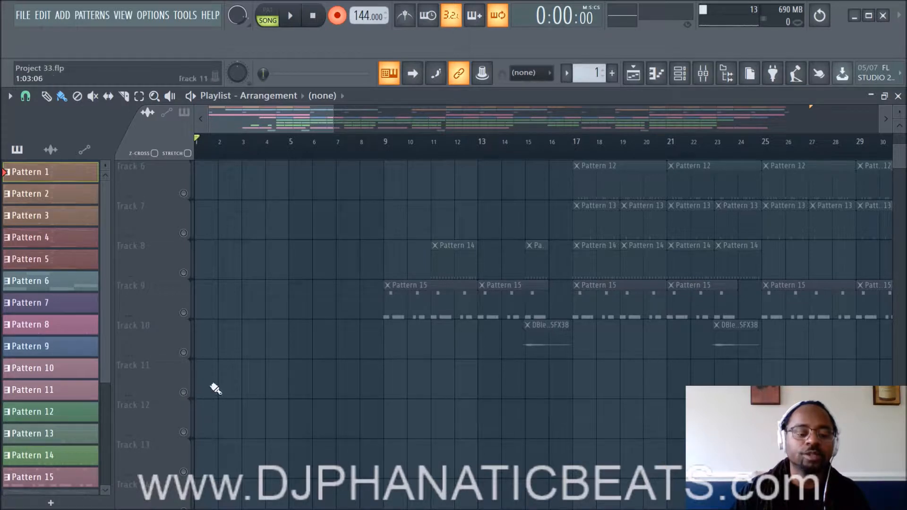
scroll(356, 234, "up", 5)
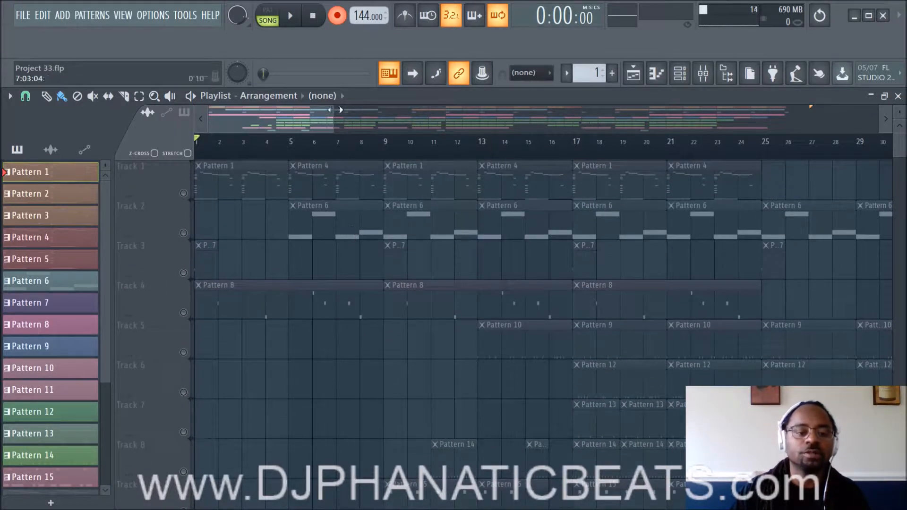
Step: Record a test audio clip about 2 bars long from bar 1, then undo it and discard its file
key("space")
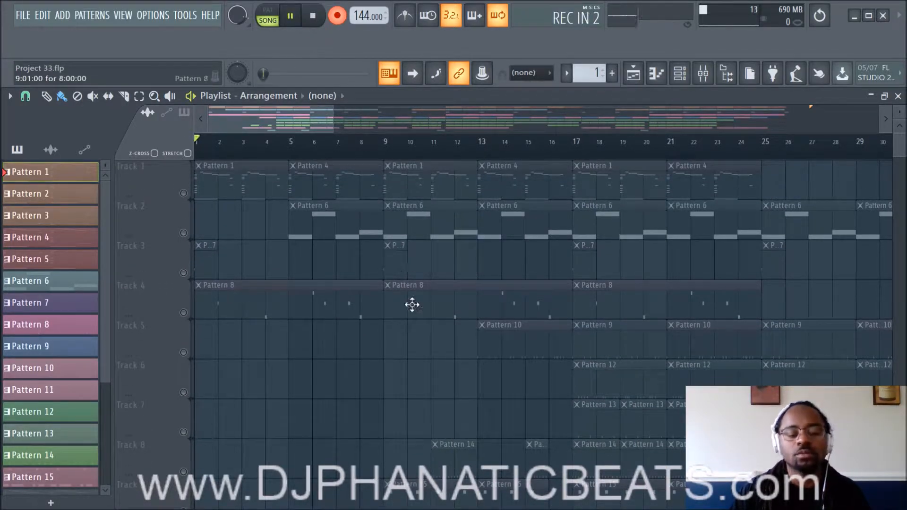
scroll(411, 305, "down", 1)
scroll(411, 304, "down", 4)
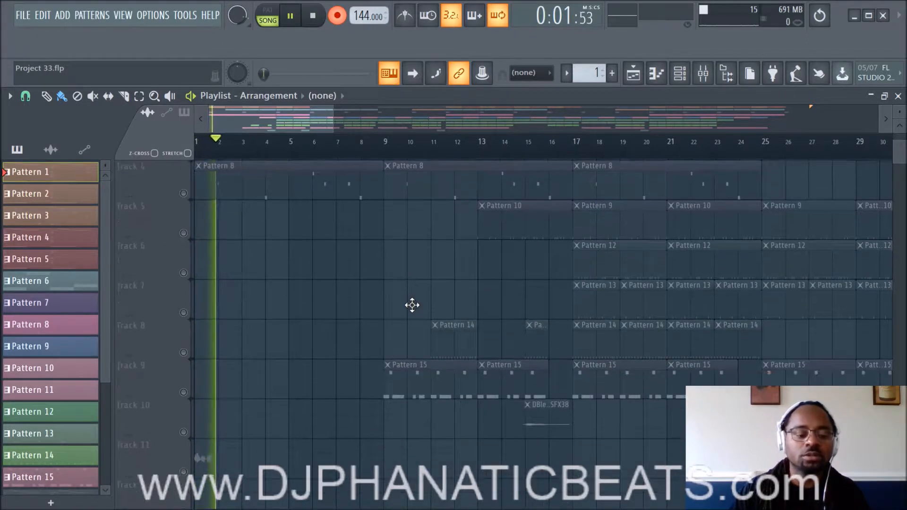
key("space")
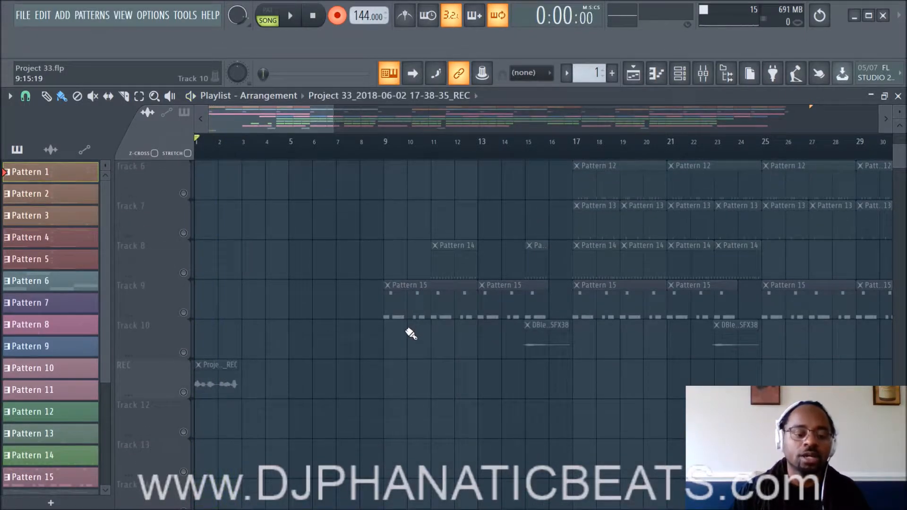
key("ctrl+z")
left_click(539, 316)
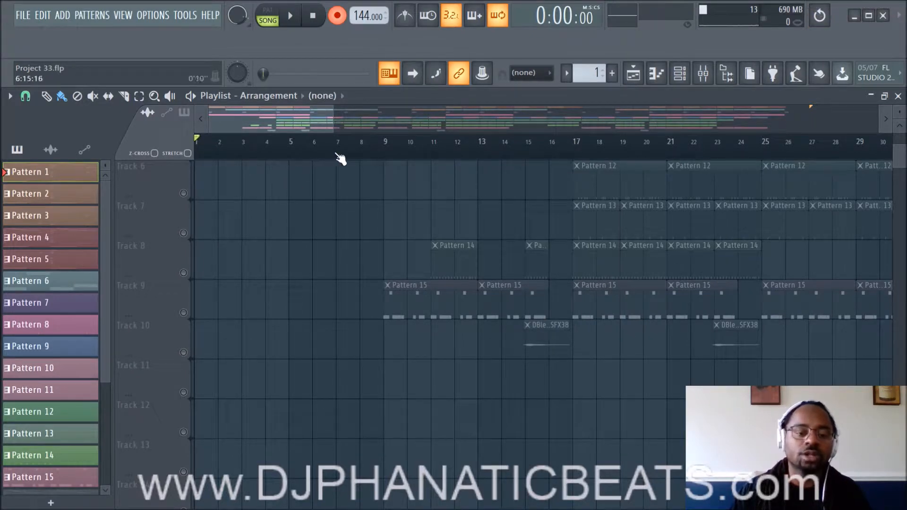
Step: Select the first four bars of the timeline and loop-record three audio takes over them
left_click_drag(333, 118, 281, 118)
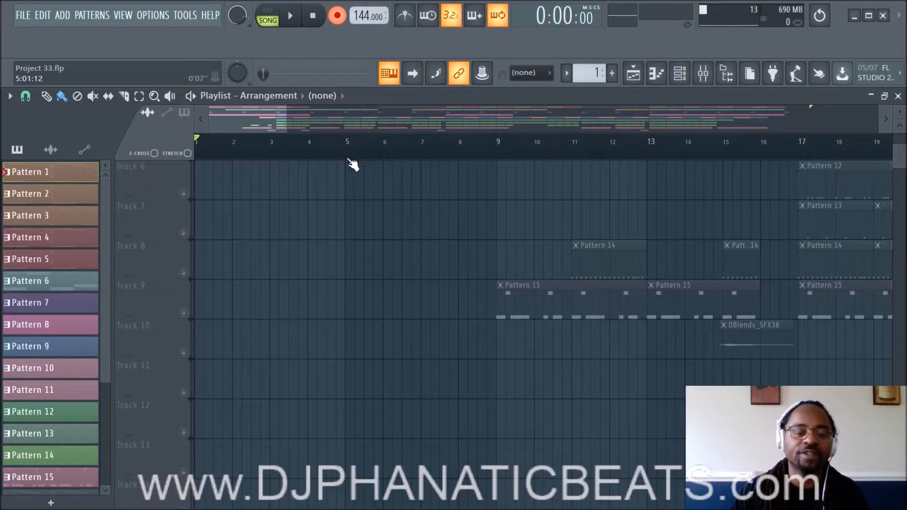
left_click_drag(347, 157, 185, 165)
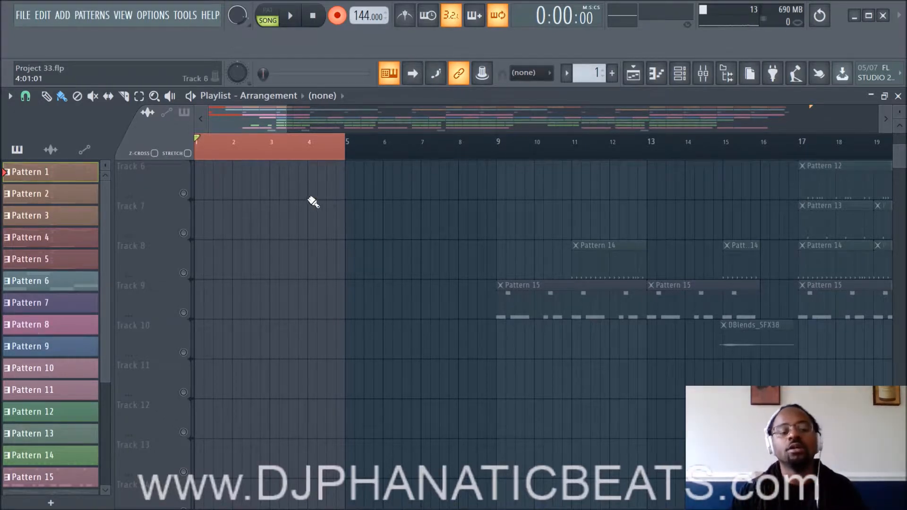
left_click(295, 20)
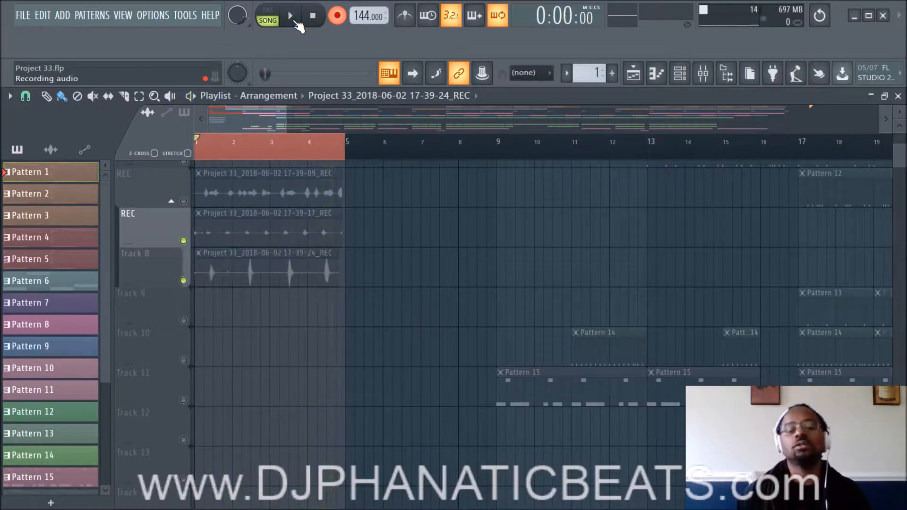
left_click(295, 20)
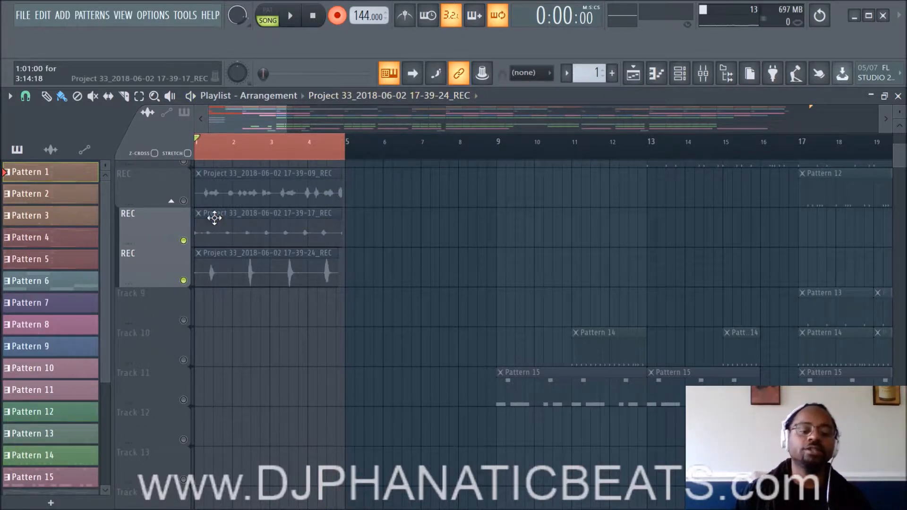
Step: Collapse the group of REC take tracks and expand it again
scroll(213, 217, "up", 2)
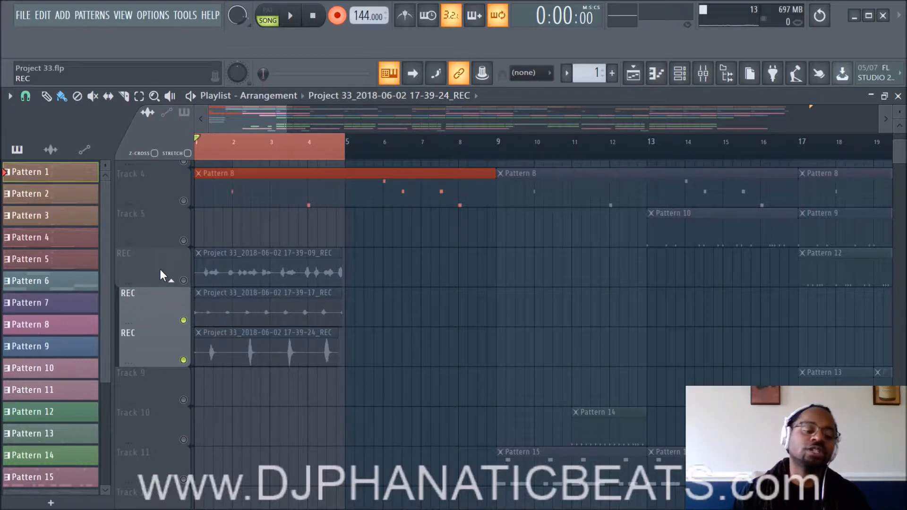
left_click(171, 281)
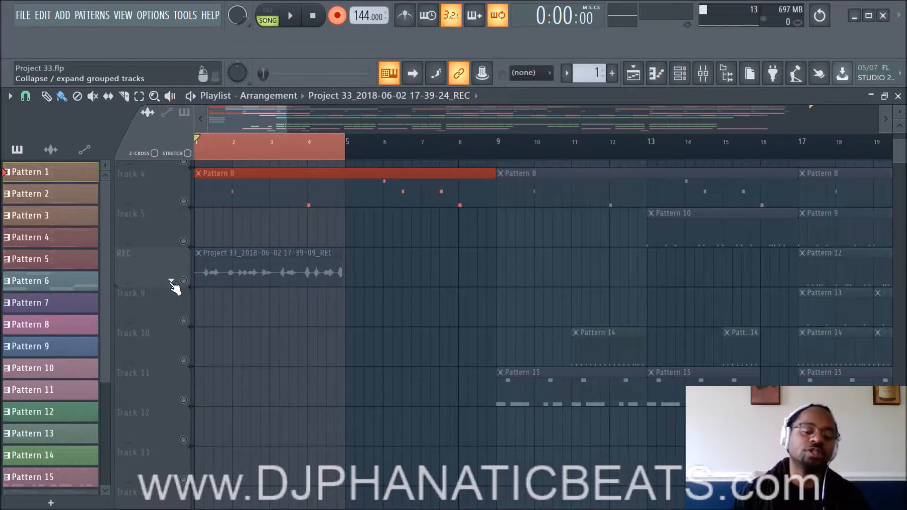
left_click(172, 282)
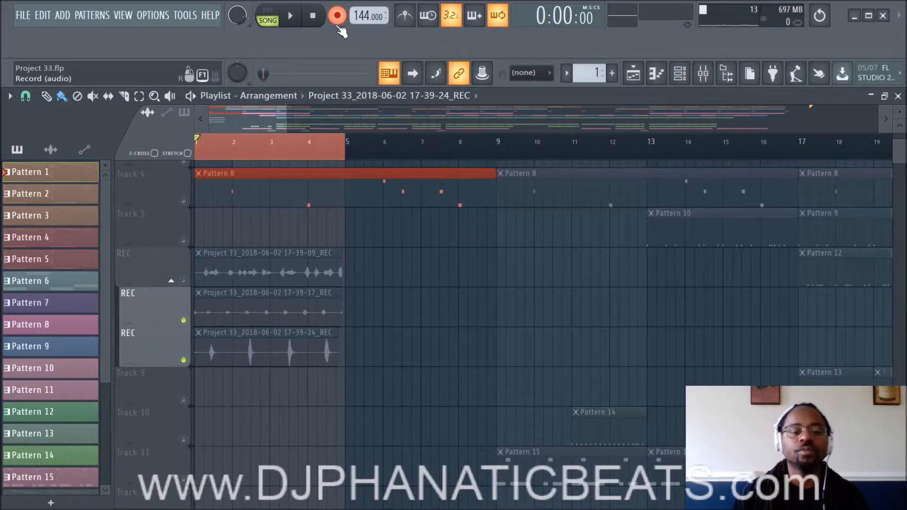
Step: With recording disarmed, unmute the first REC track and all clips on the three REC tracks, and play them back
right_click(166, 273)
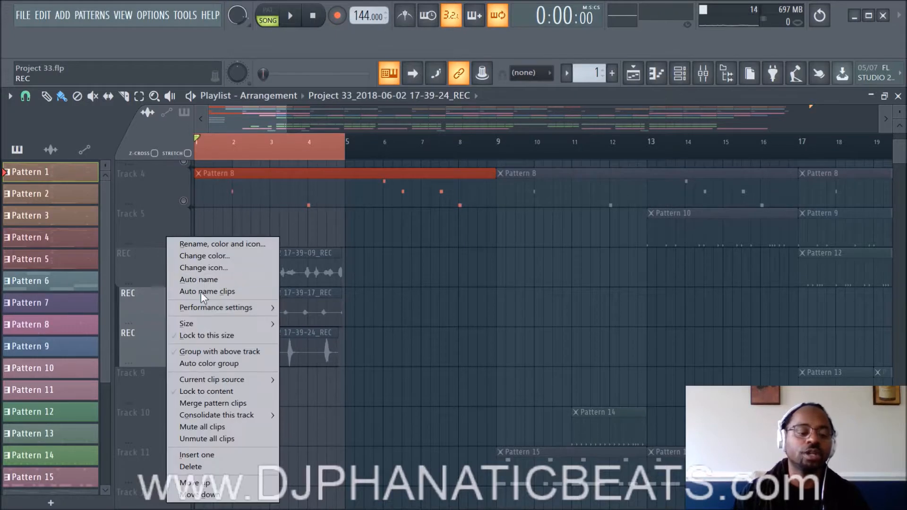
left_click(217, 438)
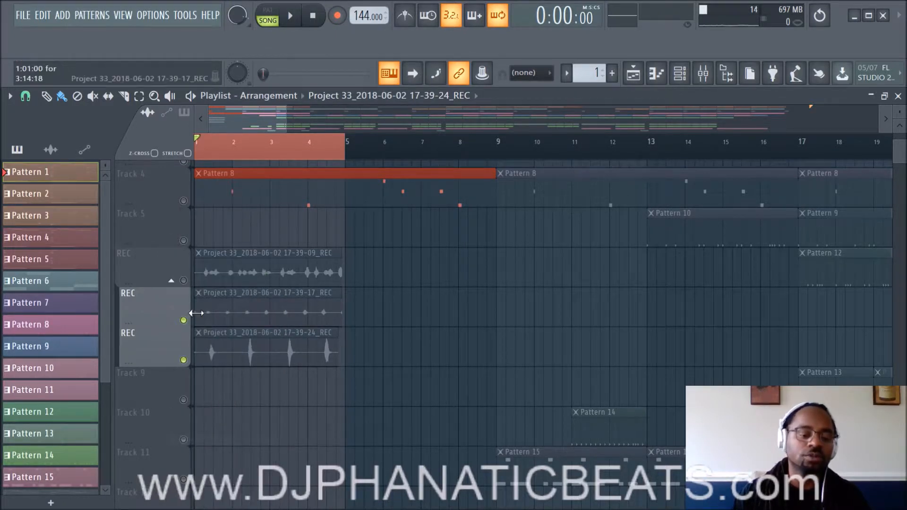
left_click(184, 281)
right_click(166, 313)
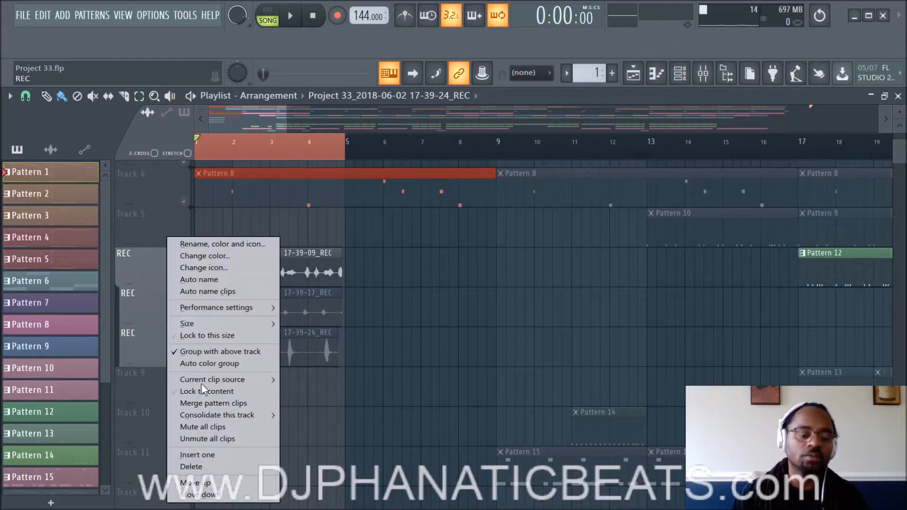
left_click(210, 438)
right_click(181, 342)
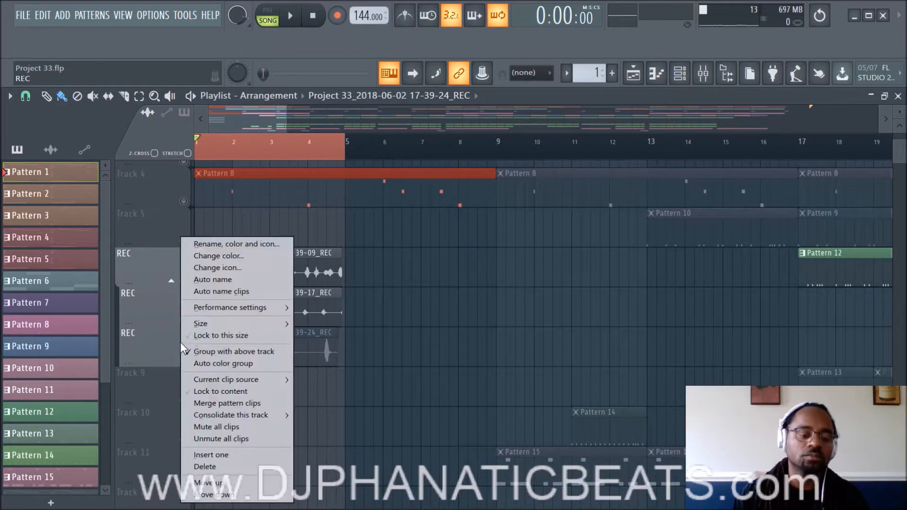
left_click(227, 439)
key("space")
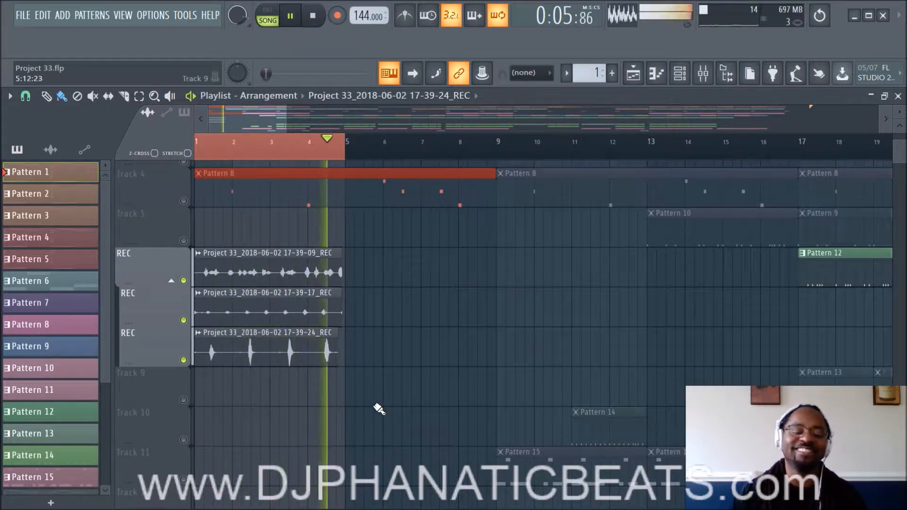
Step: Stop playback and undo the three loop-recorded takes, deleting their audio files
key("space")
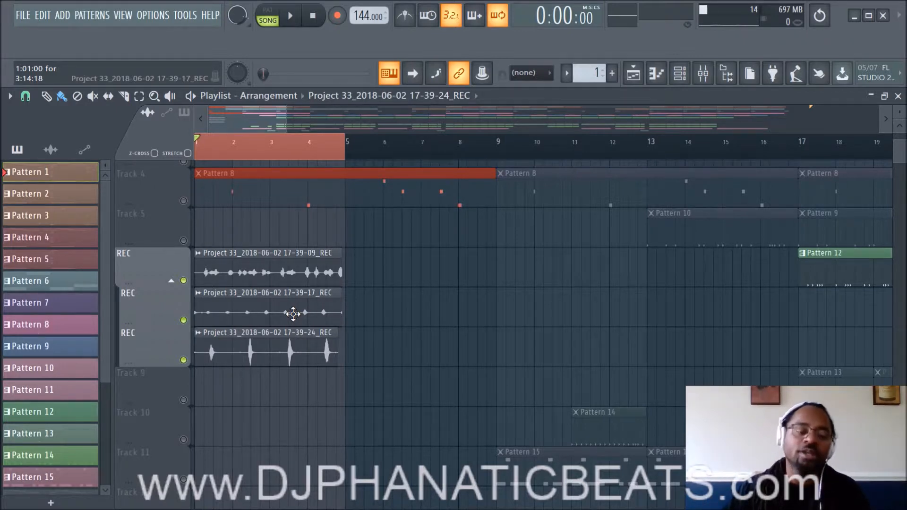
key("ctrl+alt+Delete")
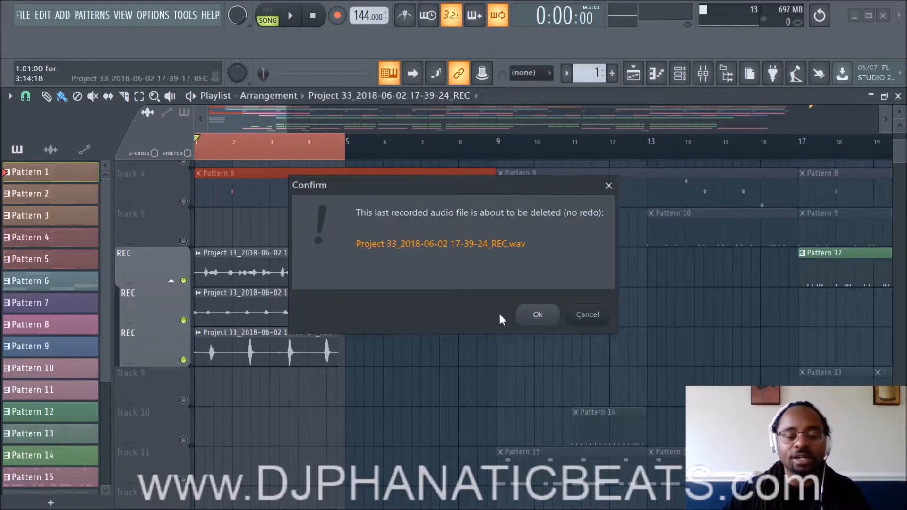
left_click(526, 319)
key("ctrl+alt+Delete")
left_click(528, 322)
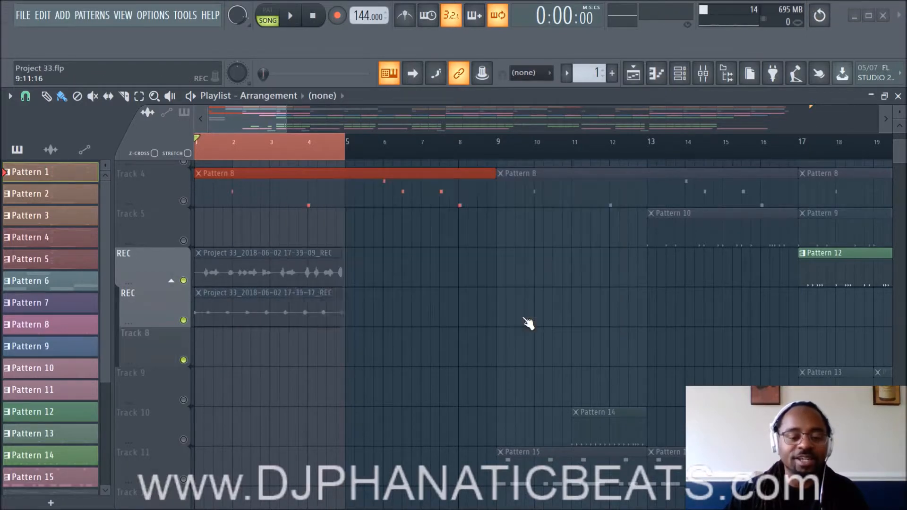
key("ctrl+alt+Delete")
left_click(530, 319)
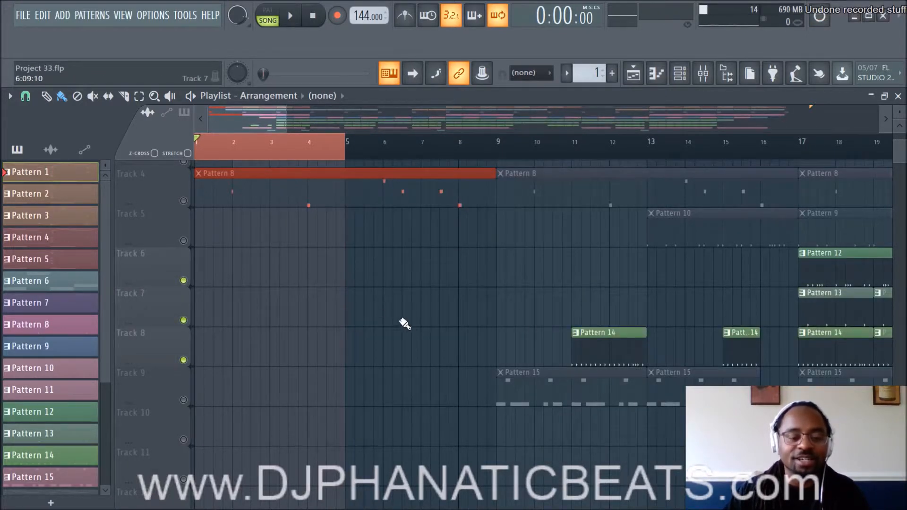
Step: Mute playlist tracks 6, 7 and 8
left_click(183, 280)
left_click(184, 320)
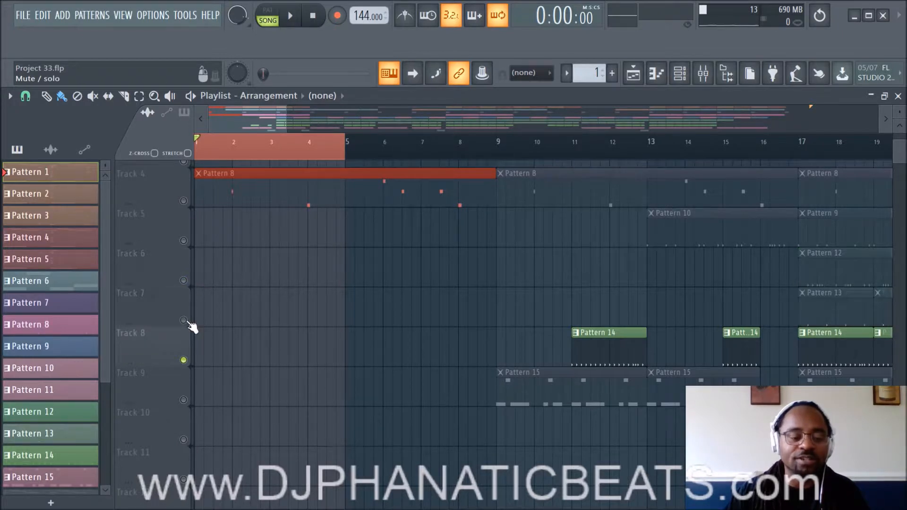
left_click(184, 360)
Step: Clear the selection of the first four bars and unmute all playlist tracks
scroll(407, 157, "down", 2)
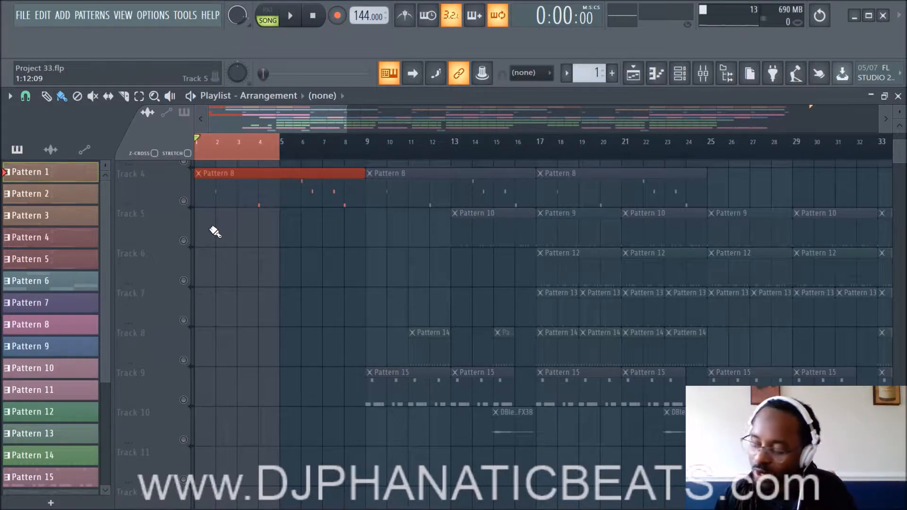
scroll(290, 154, "down", 2)
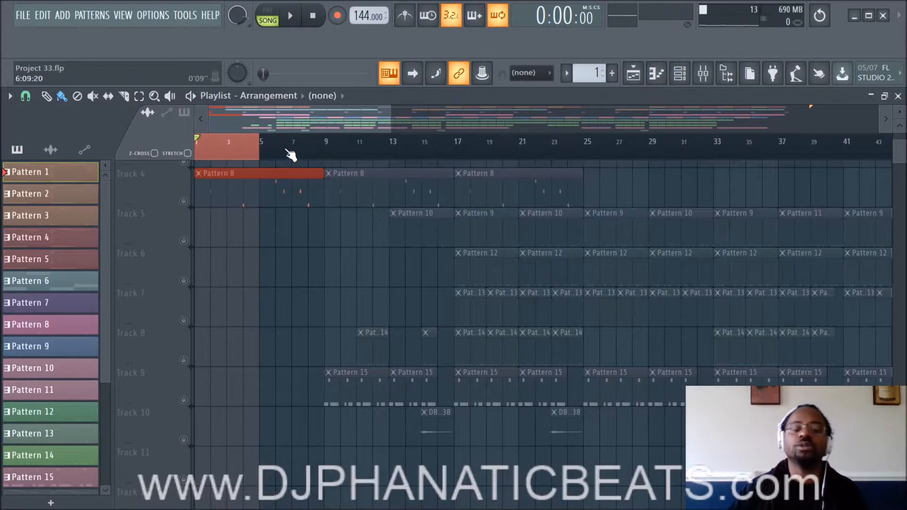
scroll(502, 245, "up", 3)
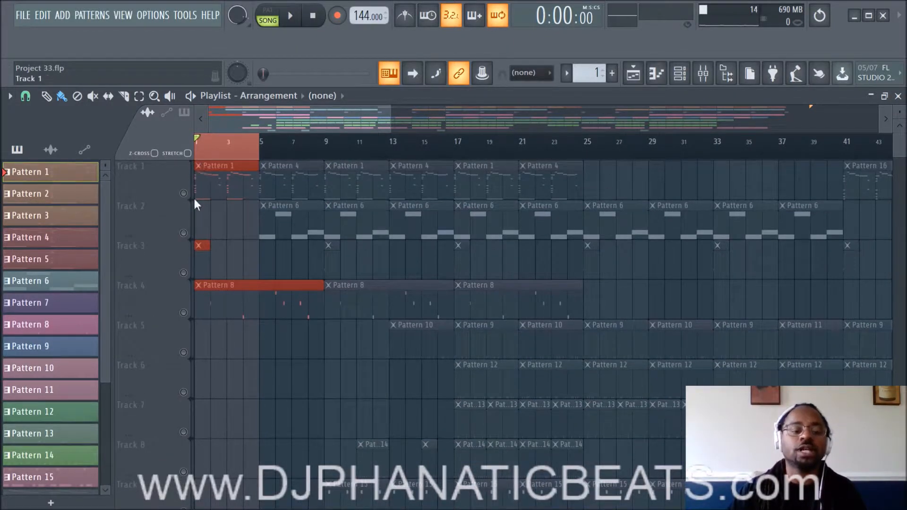
scroll(495, 188, "down", 2)
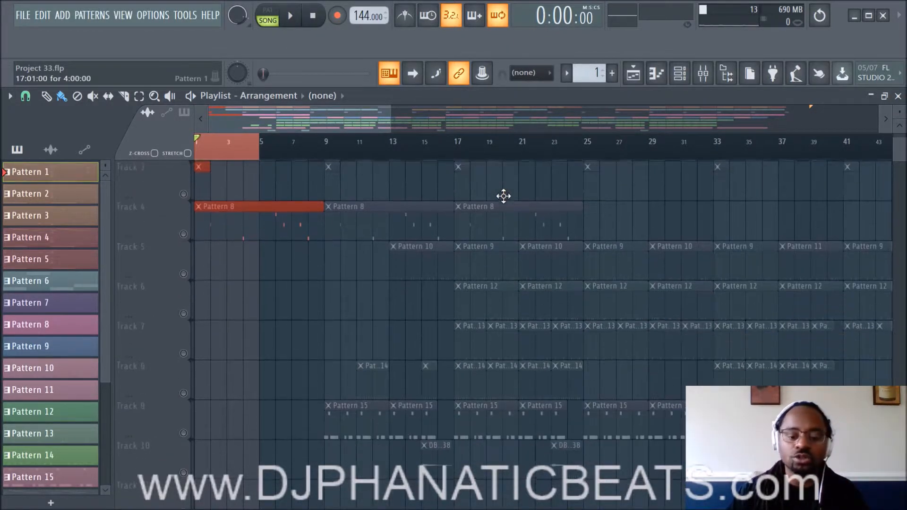
left_click(207, 156)
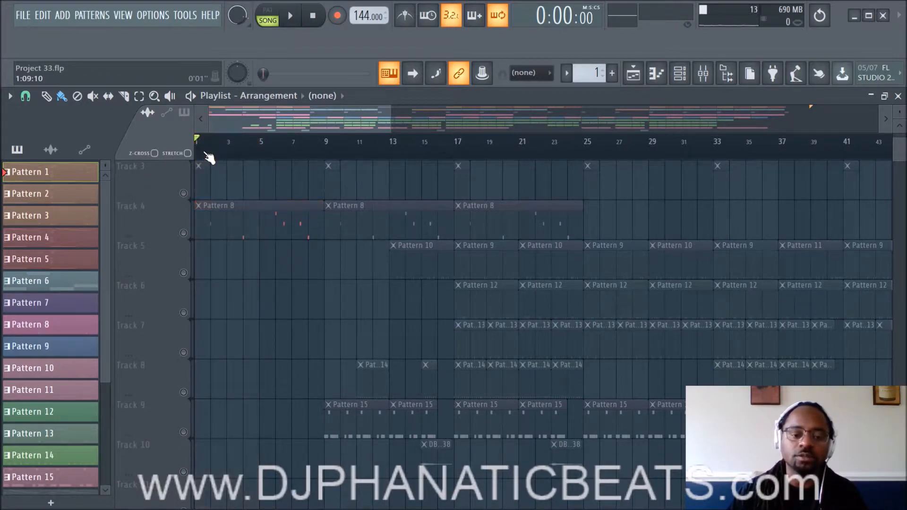
left_click(184, 194)
left_click(184, 194)
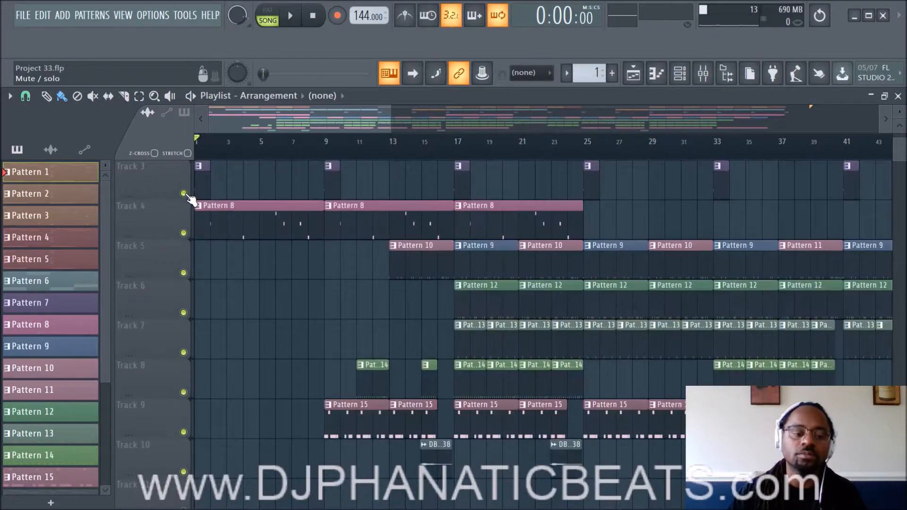
Step: In the mixer, set the REC track's audio input to (none)
left_click(703, 73)
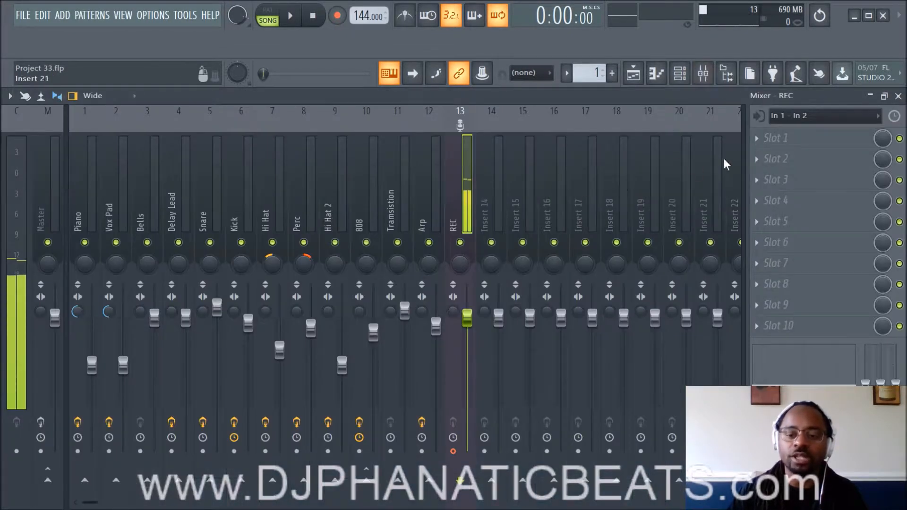
left_click(874, 116)
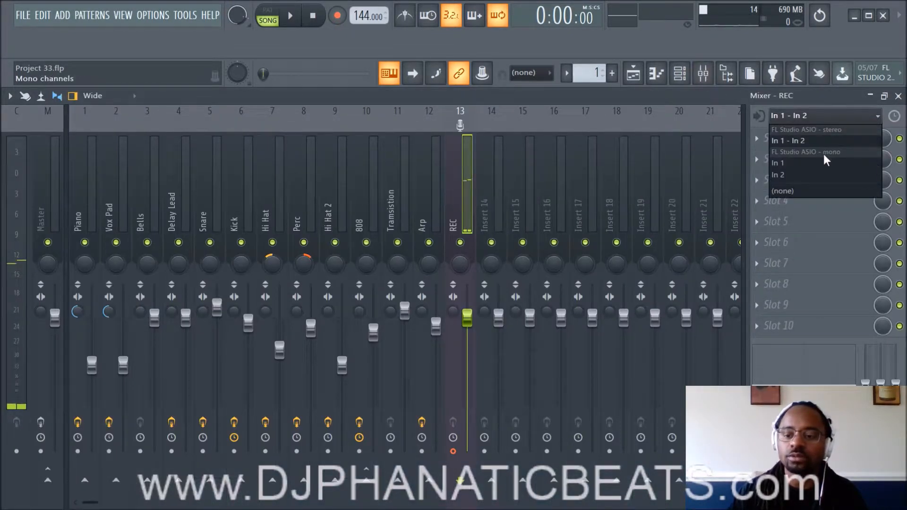
left_click(817, 190)
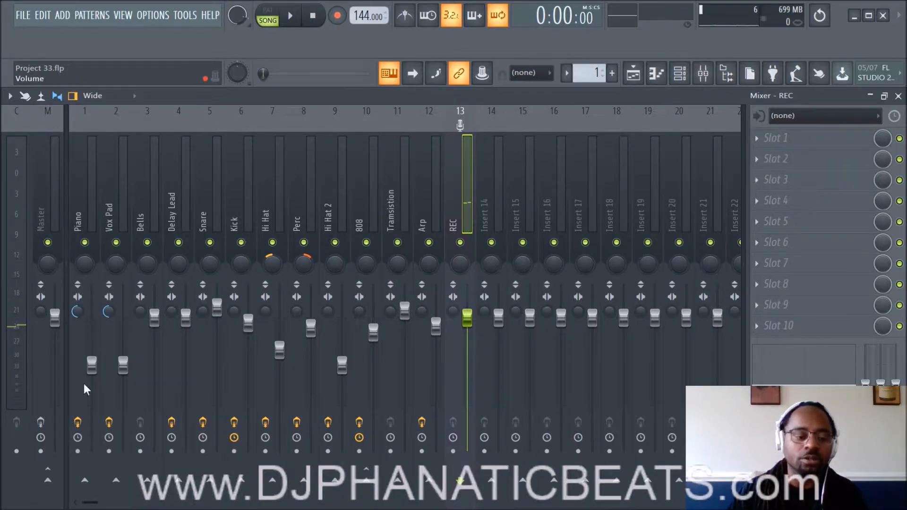
Step: Route the REC mixer track to the Master, and check the Transistion and Arp tracks before reselecting REC
right_click(49, 471)
key("Escape")
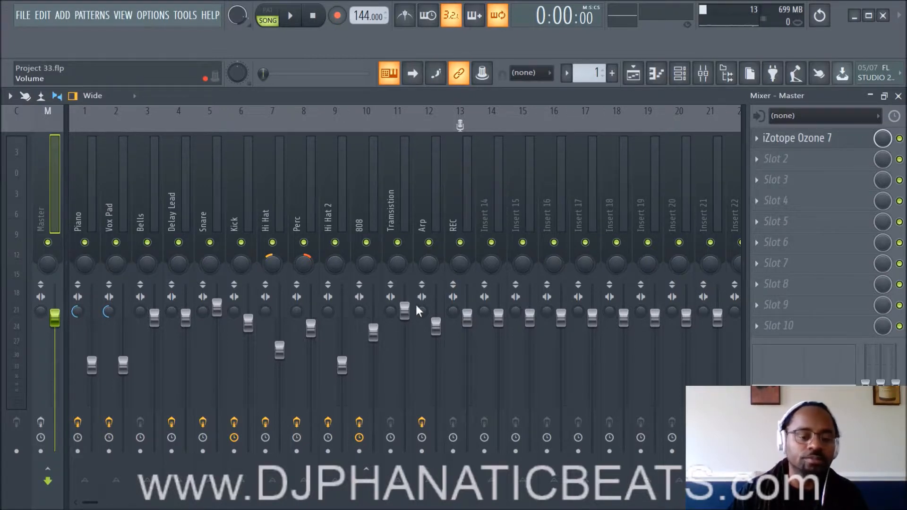
left_click(459, 213)
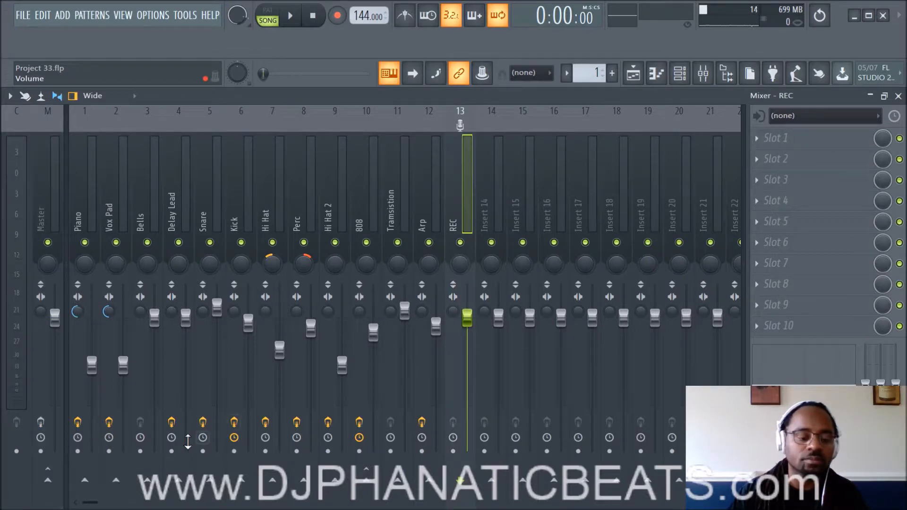
left_click(49, 481)
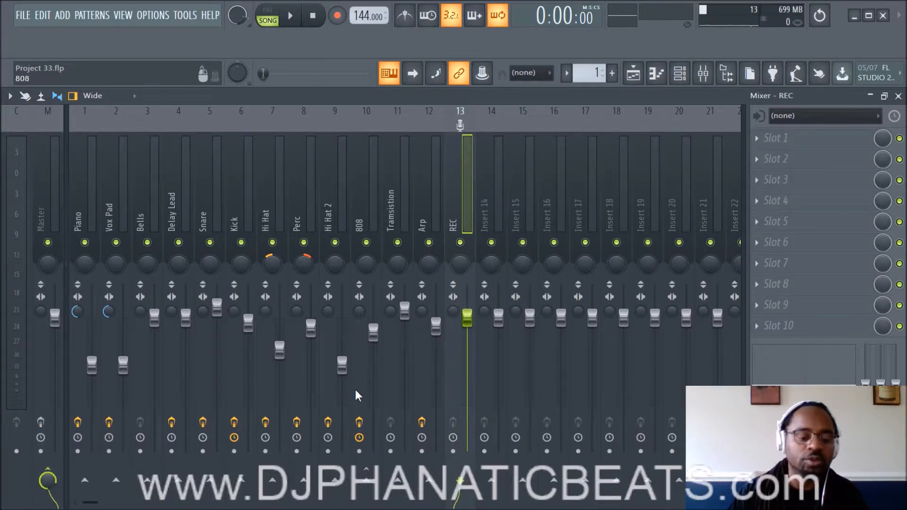
left_click(397, 180)
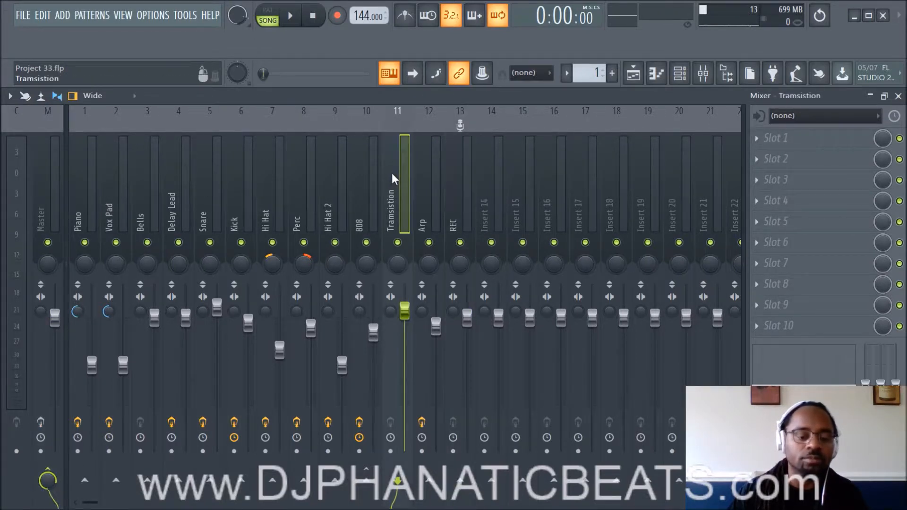
left_click(432, 181)
left_click(449, 188)
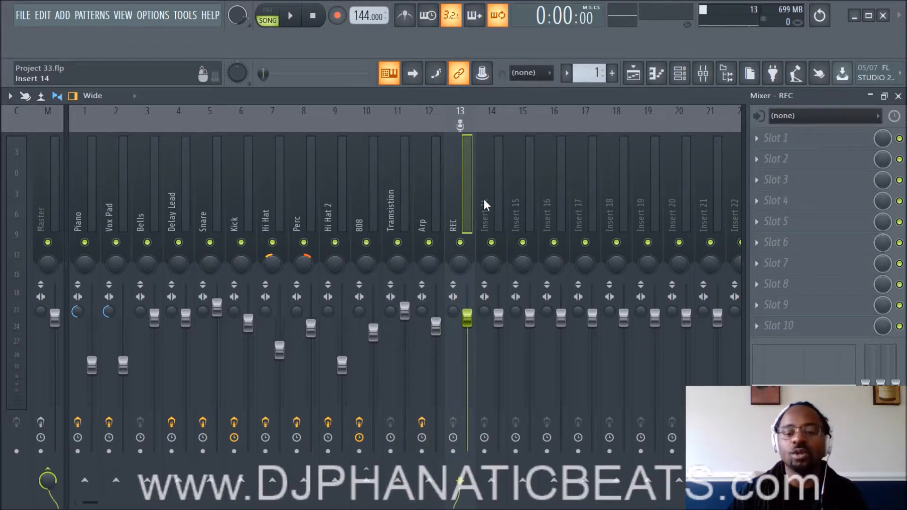
Step: Return to the playlist, play the song briefly from bar 17 and stop it
left_click(635, 82)
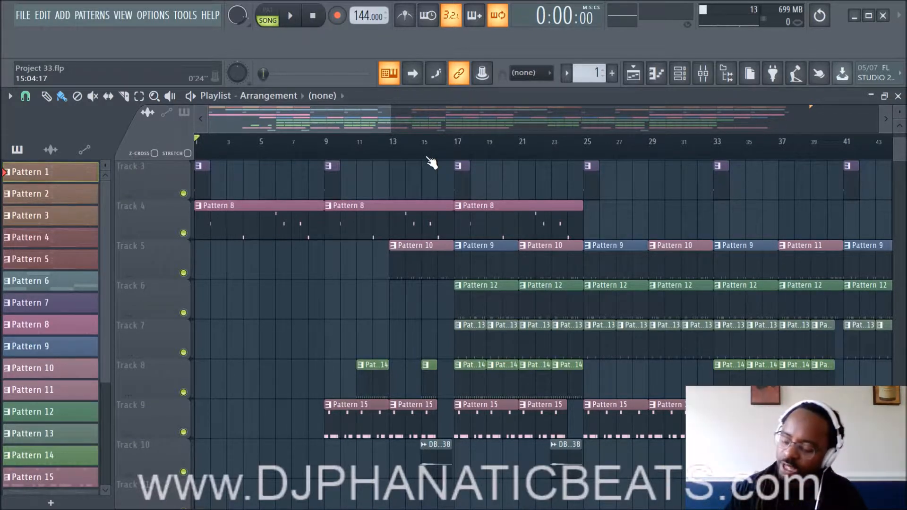
left_click(458, 146)
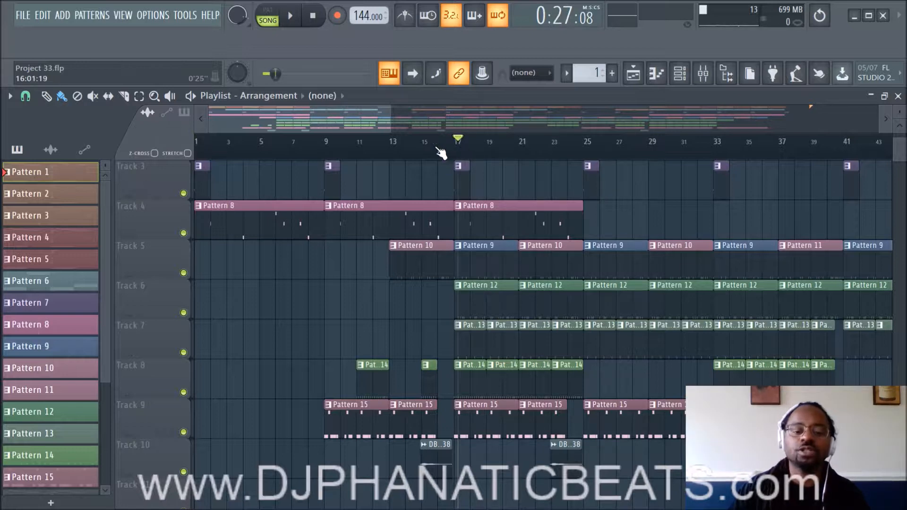
left_click_drag(376, 126, 429, 133)
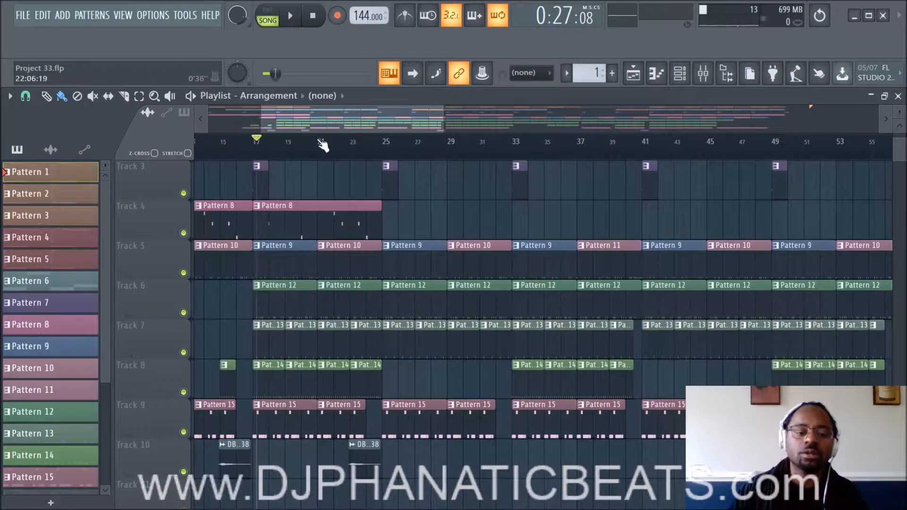
left_click(256, 154)
key("space")
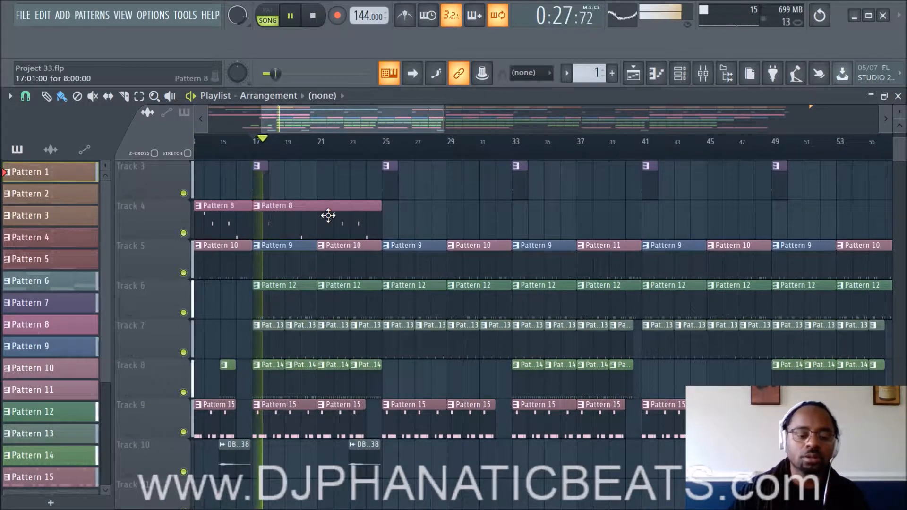
key("space")
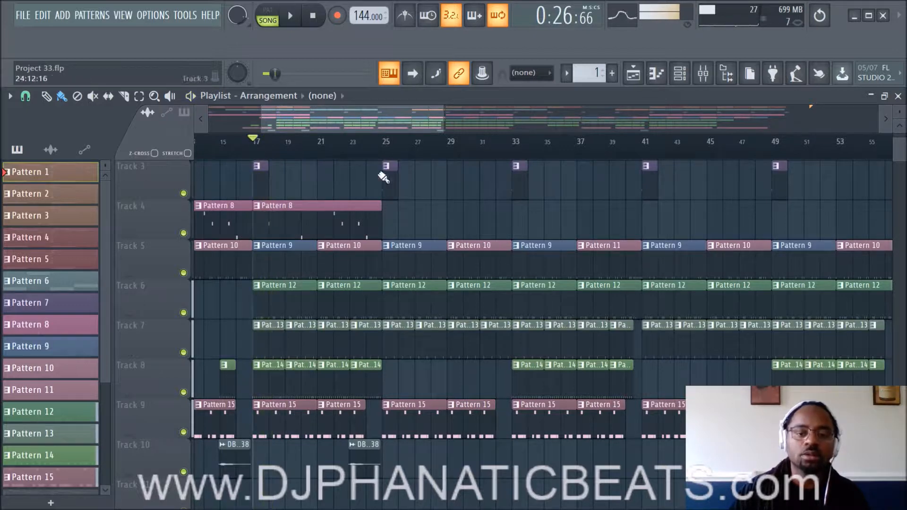
Step: Show the channel rack, move it low over the playlist, and select Pattern 14 from its Track 8 clip at bar 17
left_click(679, 78)
left_click_drag(480, 177, 400, 363)
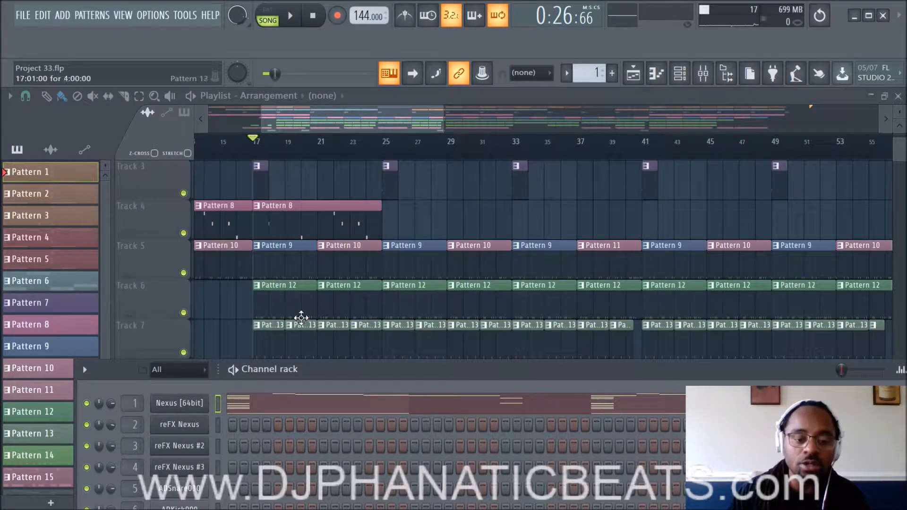
left_click_drag(549, 375, 393, 446)
left_click(275, 380)
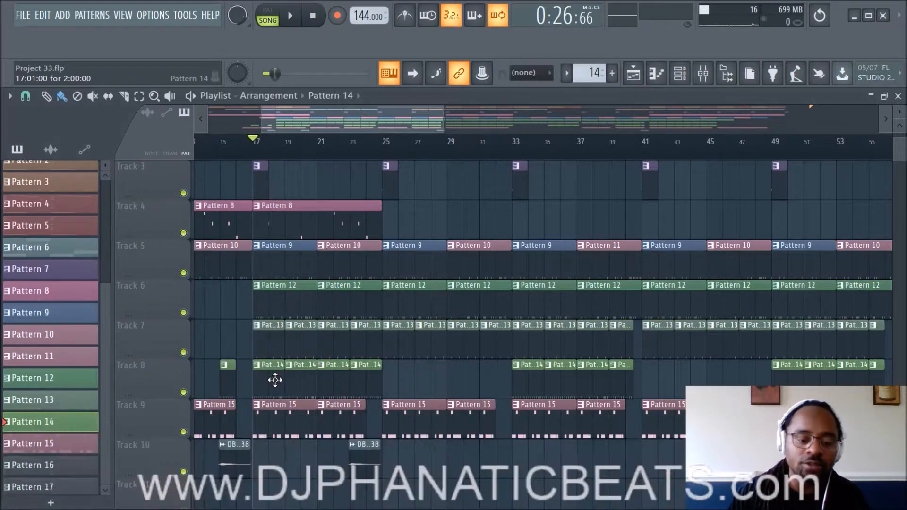
Step: Reopen the channel rack for Pattern 14, move it up and enlarge it to show twelve channels
left_click(680, 73)
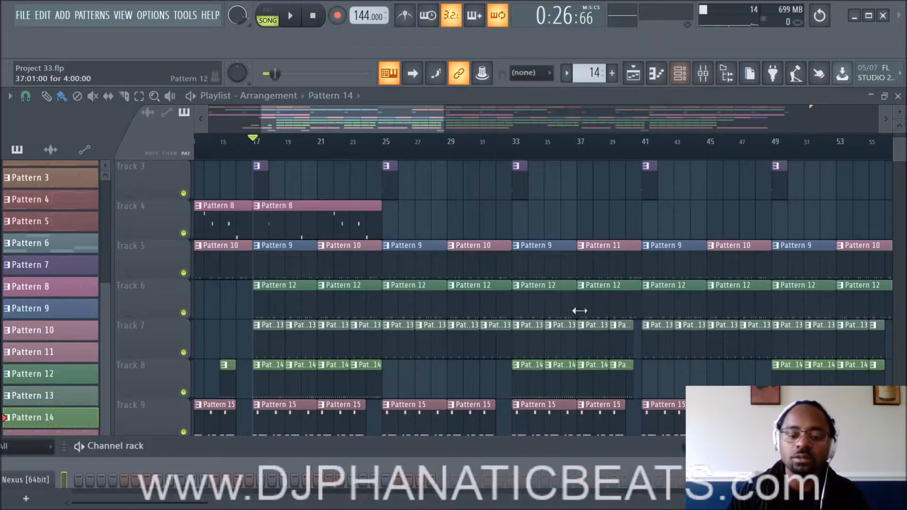
left_click_drag(513, 452, 557, 216)
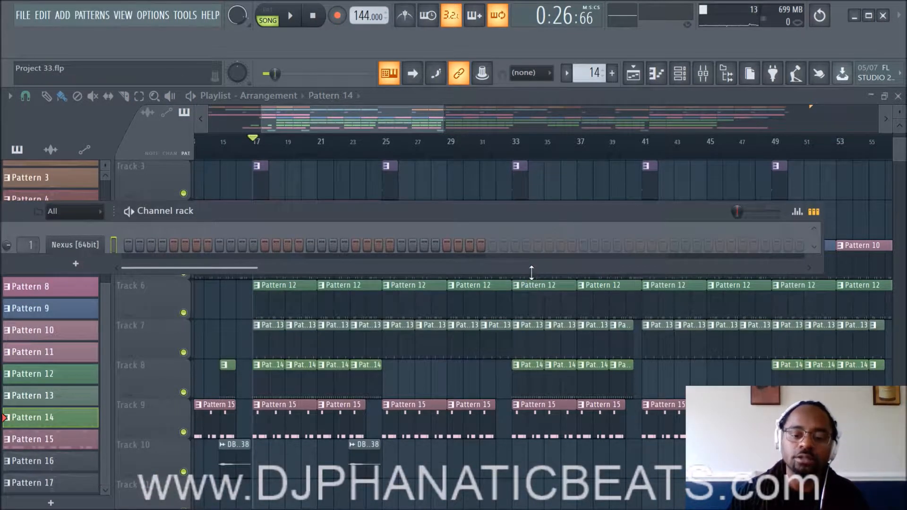
left_click_drag(532, 274, 533, 494)
left_click_drag(636, 219, 668, 171)
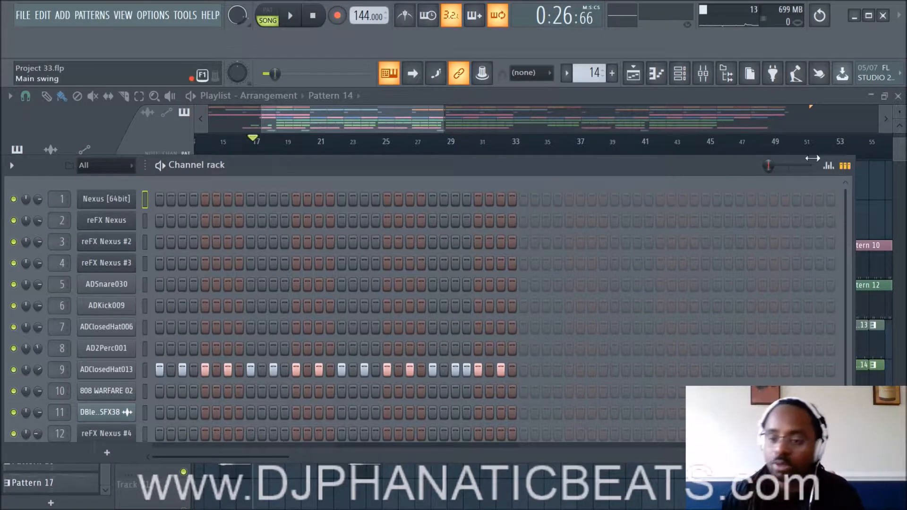
Step: Toggle the channel rack's graph editor on and off to view its Velocity lane, adjusting the rack's position and height
left_click(828, 165)
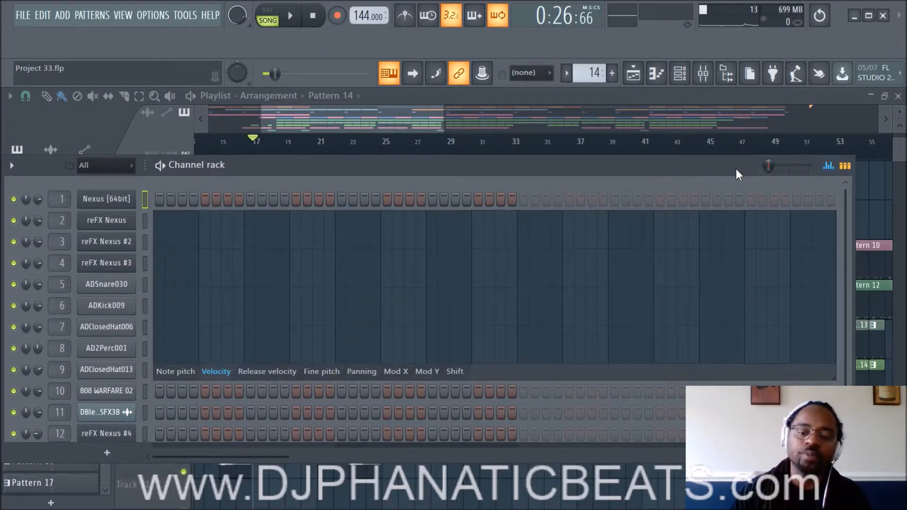
left_click_drag(711, 166, 740, 156)
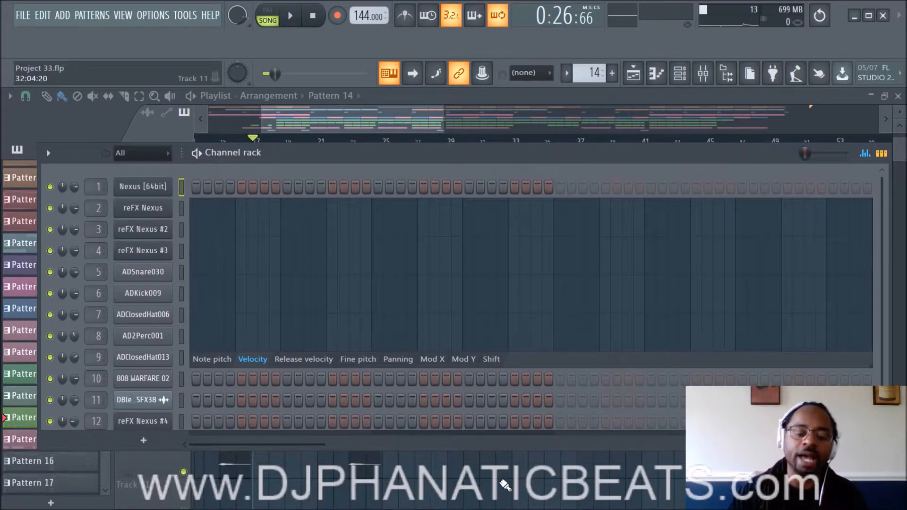
left_click_drag(499, 449, 499, 481)
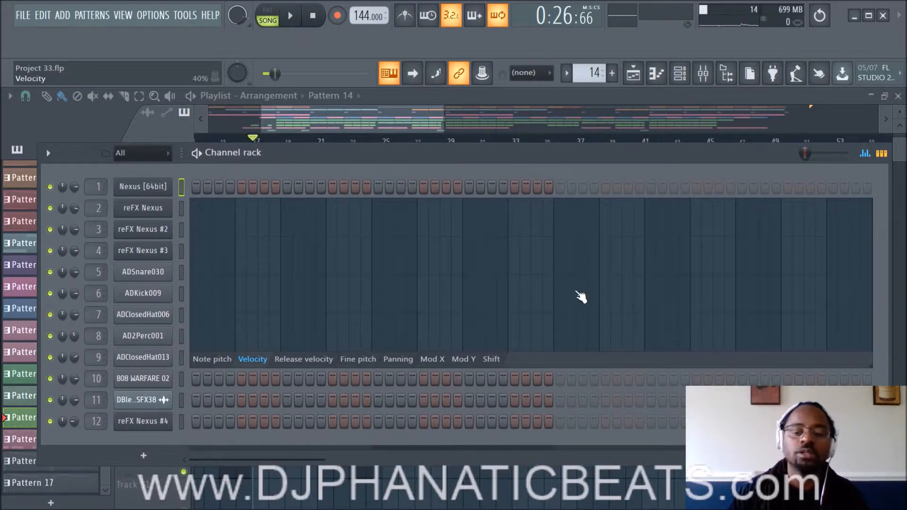
left_click(865, 153)
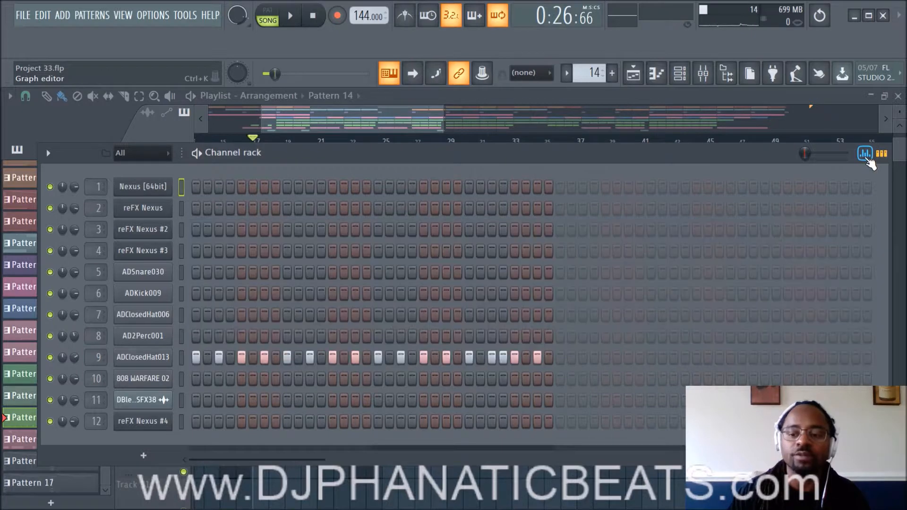
left_click(867, 155)
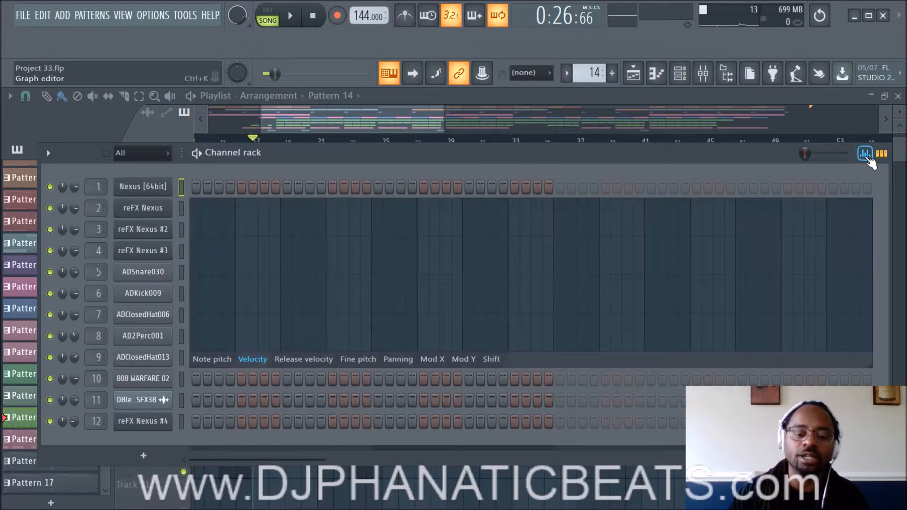
left_click(866, 155)
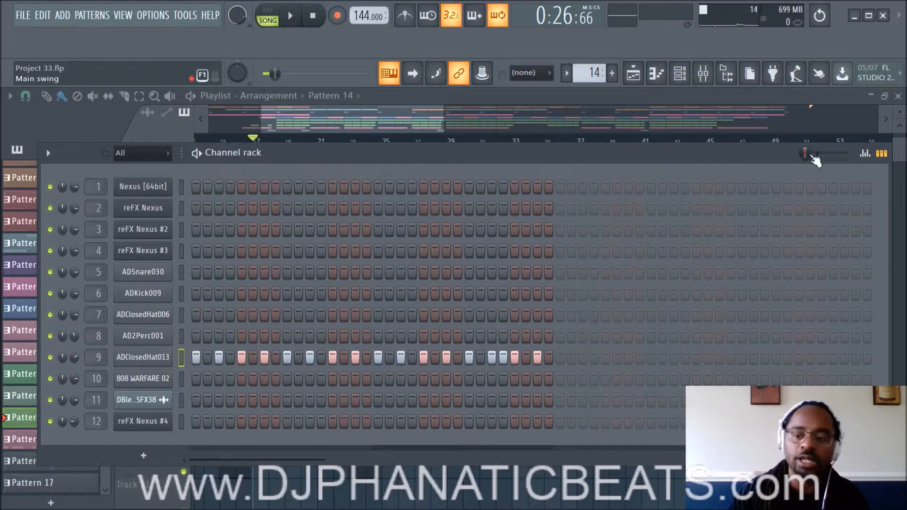
Step: Show the channel rack's graph editor on the Velocity lane and solo the ADClosedHat013 channel, checking playback briefly
left_click(866, 155)
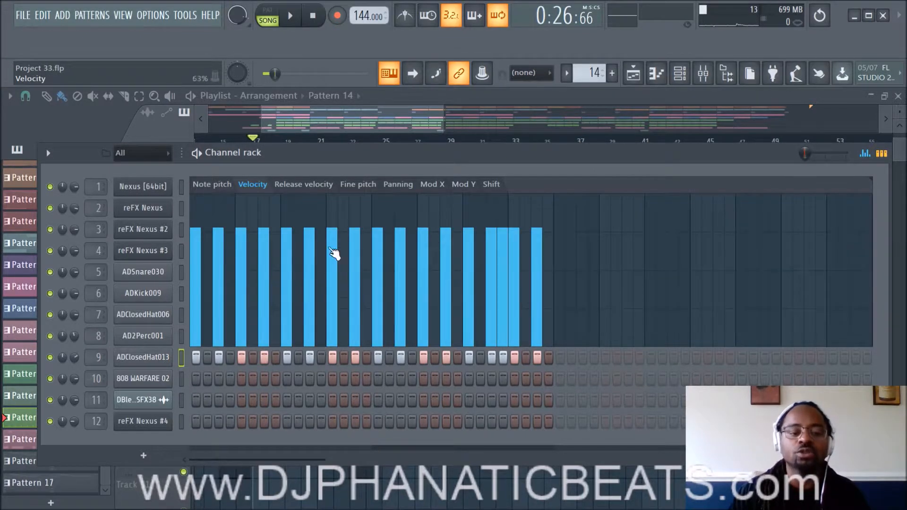
right_click(51, 358)
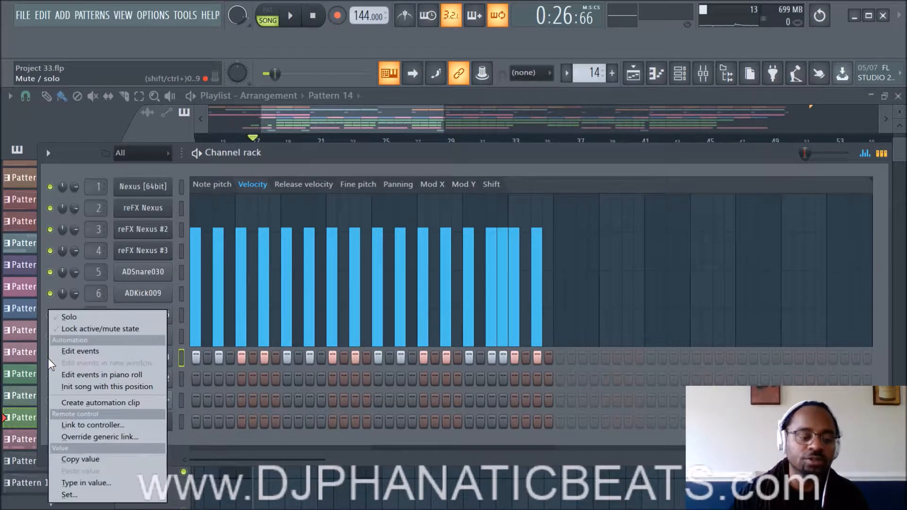
left_click(78, 319)
key("space")
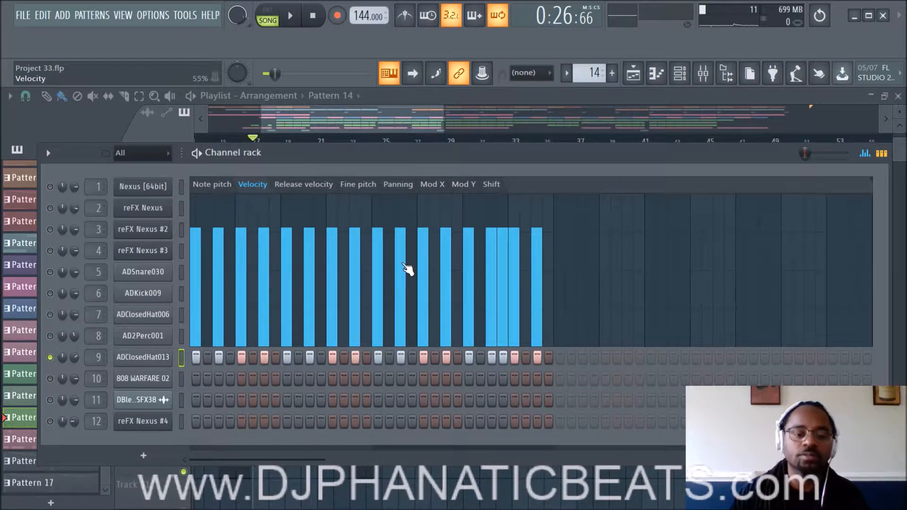
key("space")
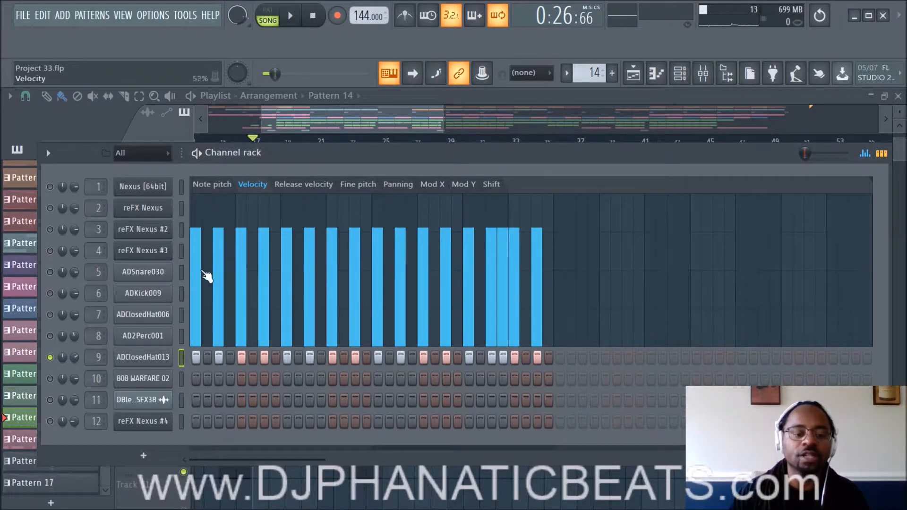
Step: Vary the ADClosedHat013 step velocities in the graph editor, dipping the middle steps and rising towards the end, while listening to playback
left_click(218, 281)
mouse_move(271, 261)
left_mouse_down()
mouse_move(290, 273)
mouse_move(391, 285)
mouse_move(468, 247)
mouse_move(311, 275)
mouse_move(461, 273)
mouse_move(537, 253)
mouse_move(455, 258)
left_mouse_up()
key("space")
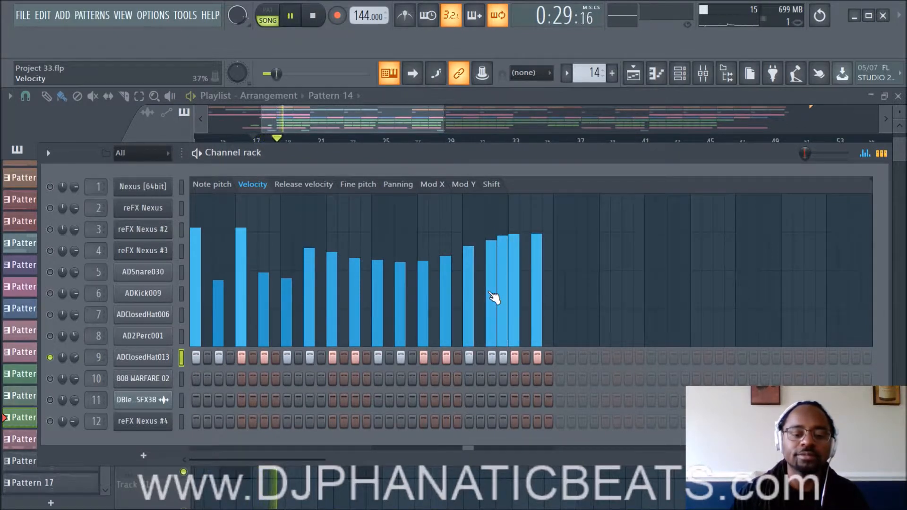
mouse_move(367, 313)
left_mouse_down()
mouse_move(432, 305)
mouse_move(544, 249)
left_mouse_up()
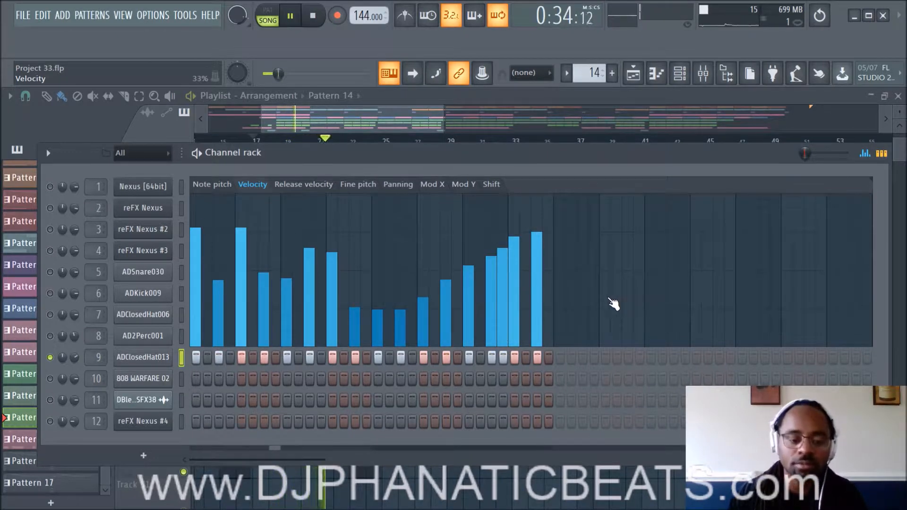
key("space")
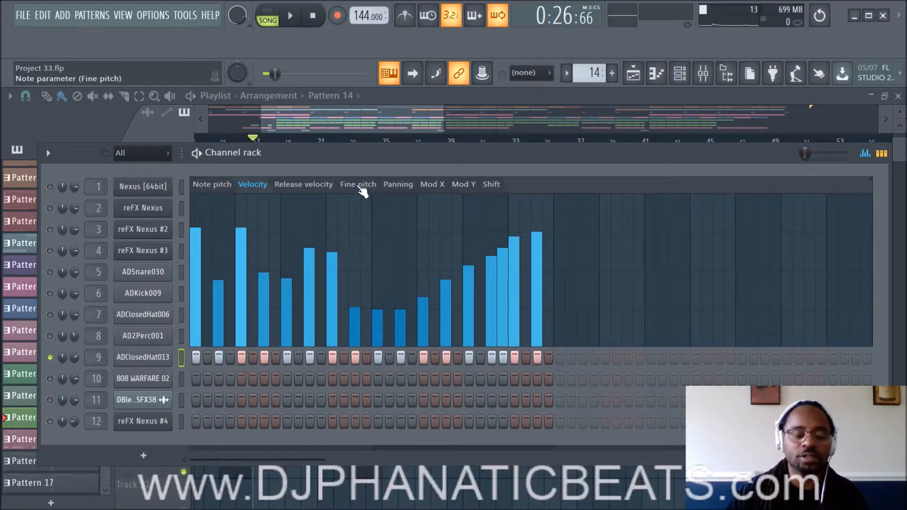
Step: Undo all the velocity changes made to the ADClosedHat013 steps
key("ctrl+z")
key("ctrl+z")
key("ctrl+z")
key("ctrl+z")
key("ctrl+z")
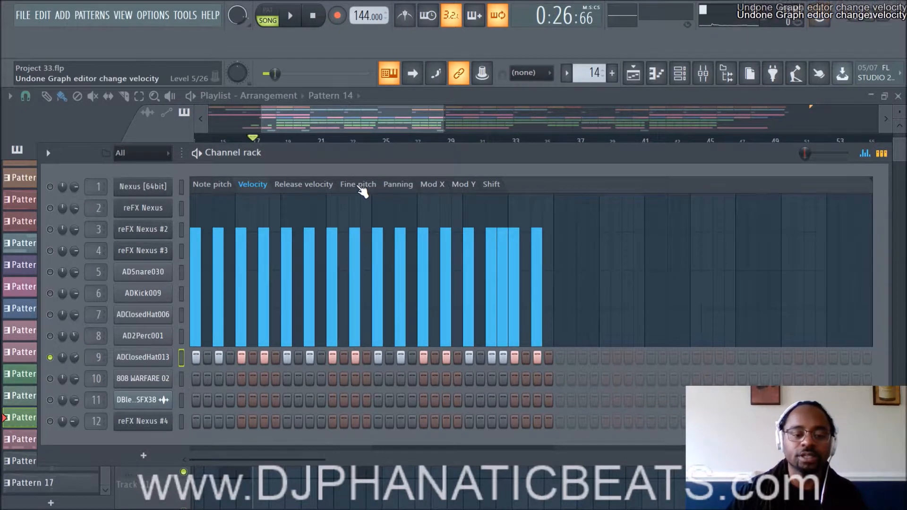
Step: Try lowering the fine pitch of the ADClosedHat013 steps from the fourth one on, listen to playback, and undo the change
left_click(360, 185)
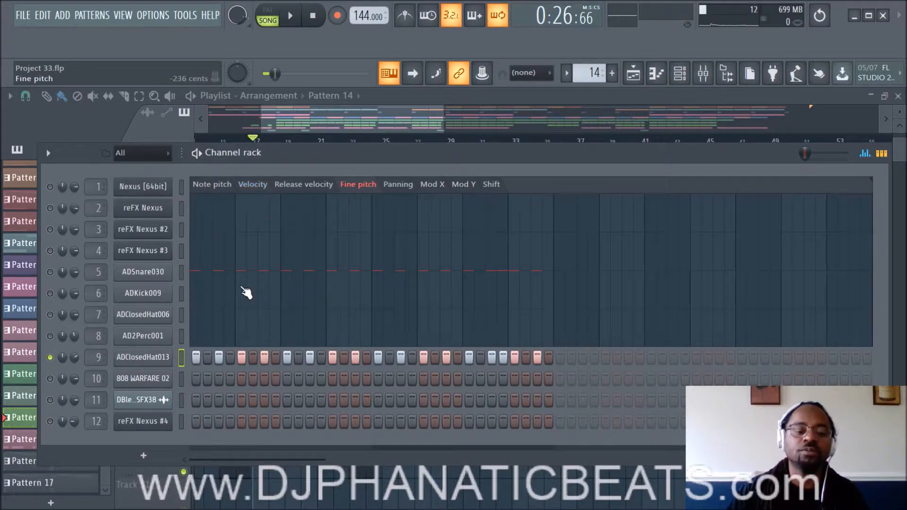
mouse_move(262, 286)
left_mouse_down()
mouse_move(462, 310)
mouse_move(509, 302)
mouse_move(533, 281)
left_mouse_up()
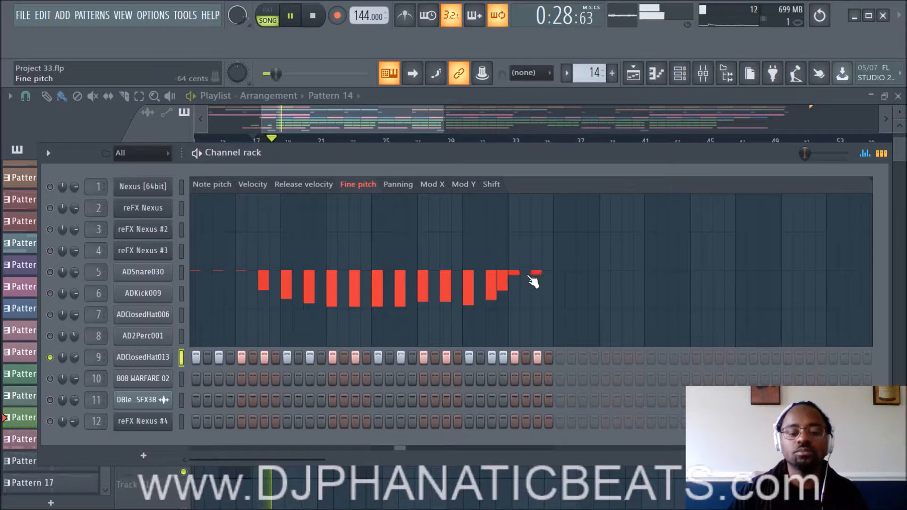
key("space")
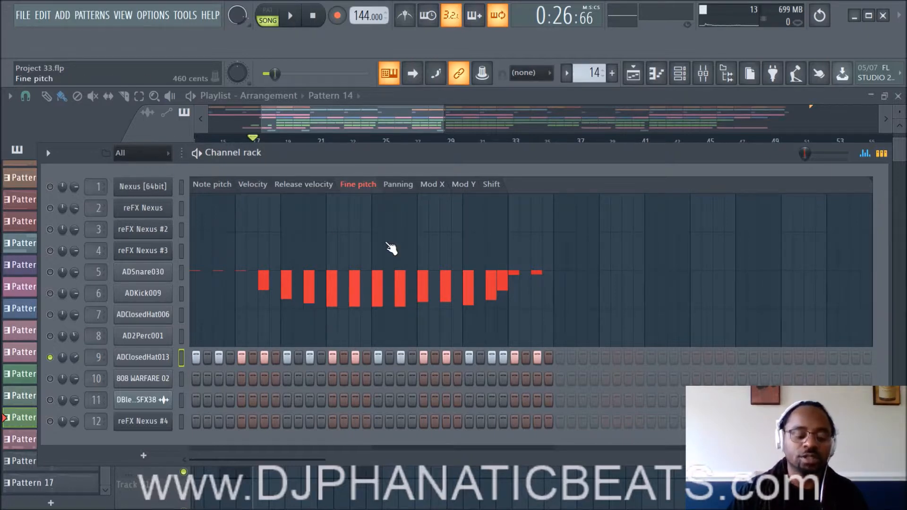
key("ctrl+z")
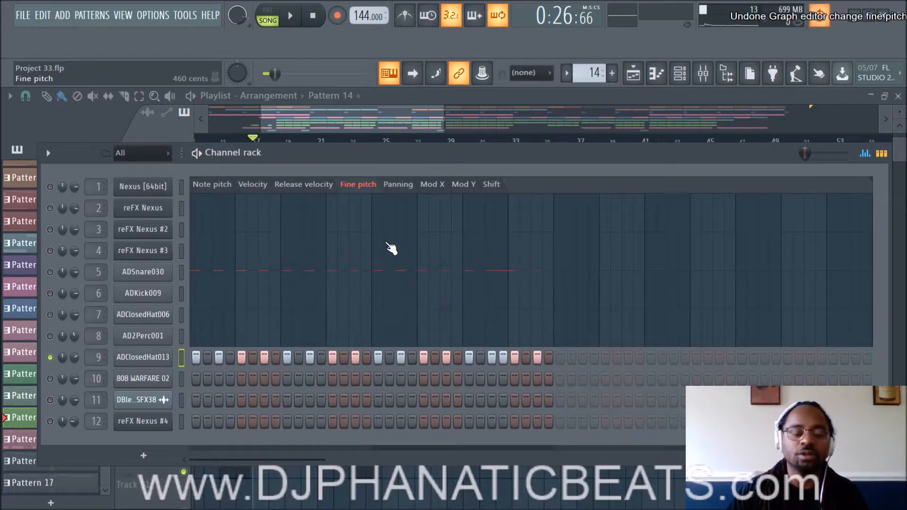
Step: Show the Note pitch lane for ADClosedHat013 and examine its notes across the octave range
left_click(211, 189)
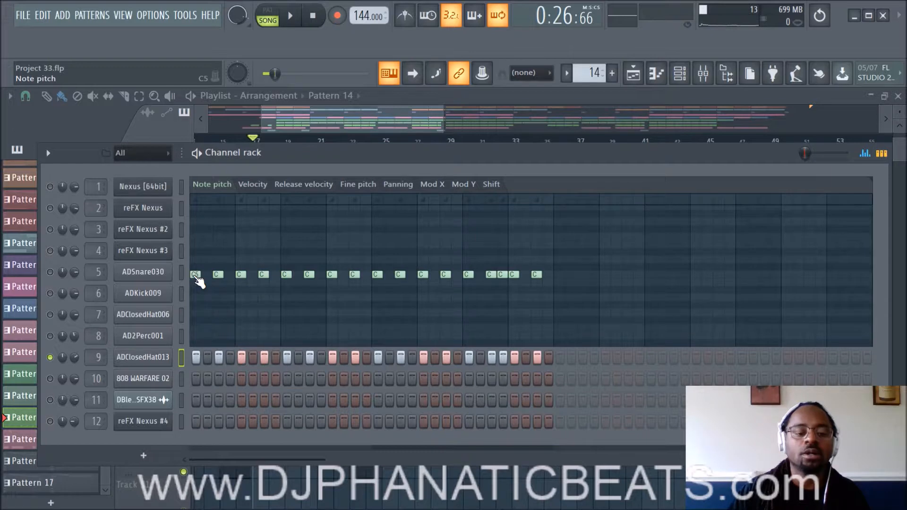
mouse_move(197, 280)
left_mouse_down()
mouse_move(199, 246)
mouse_move(201, 284)
left_mouse_up()
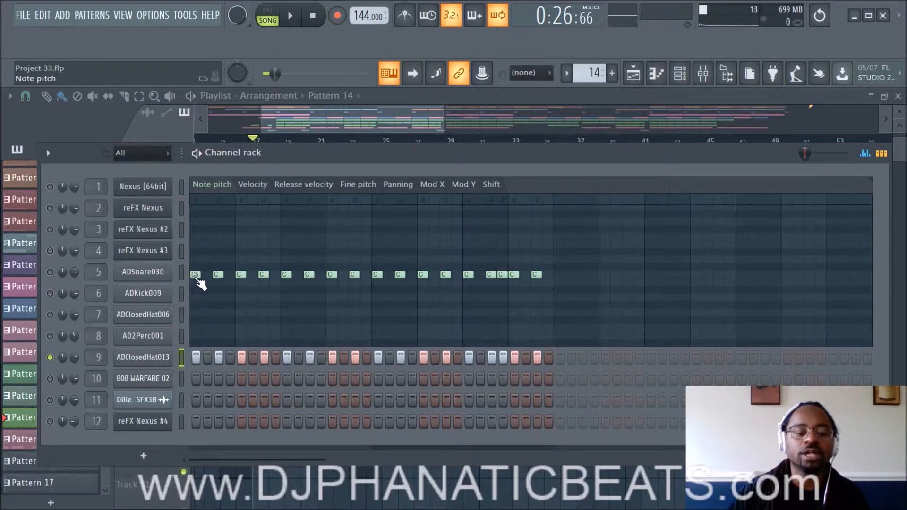
scroll(314, 259, "up", 3)
scroll(313, 263, "down", 3)
scroll(313, 263, "up", 3)
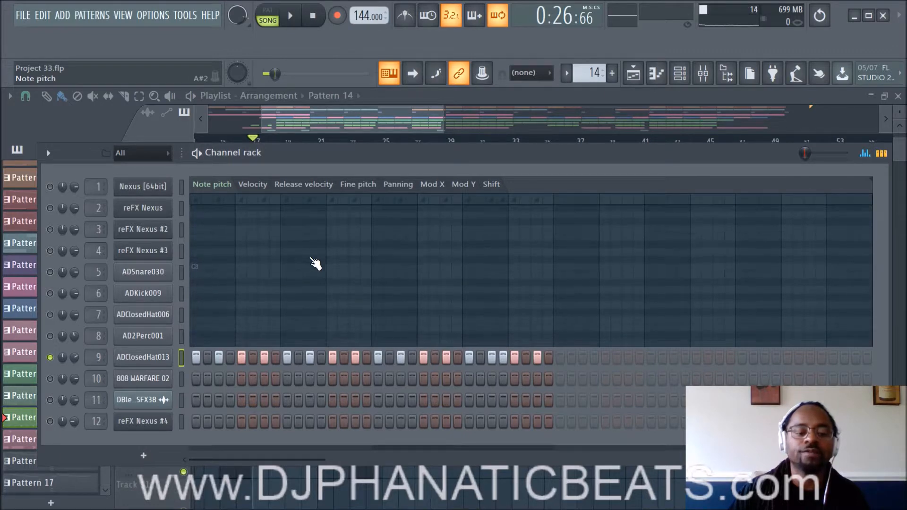
scroll(314, 263, "down", 5)
scroll(315, 263, "up", 2)
scroll(315, 263, "down", 1)
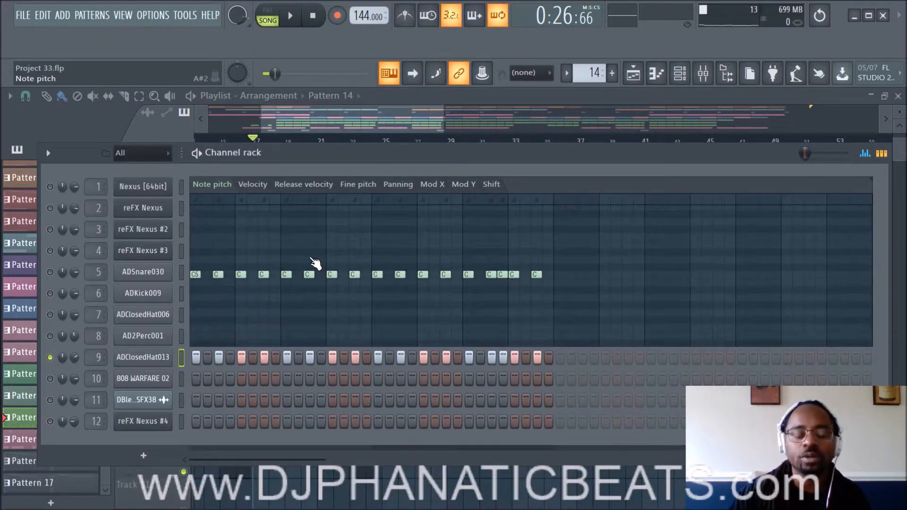
scroll(315, 265, "up", 2)
scroll(315, 266, "down", 3)
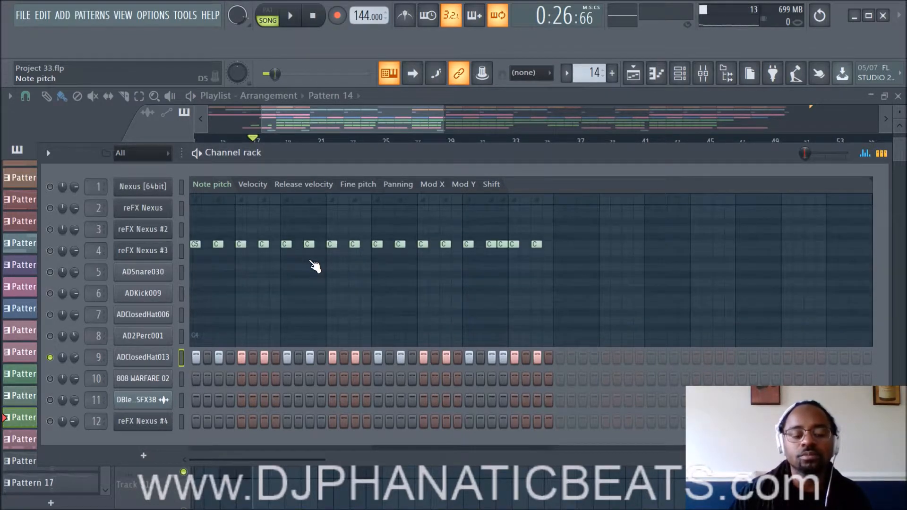
scroll(316, 266, "up", 1)
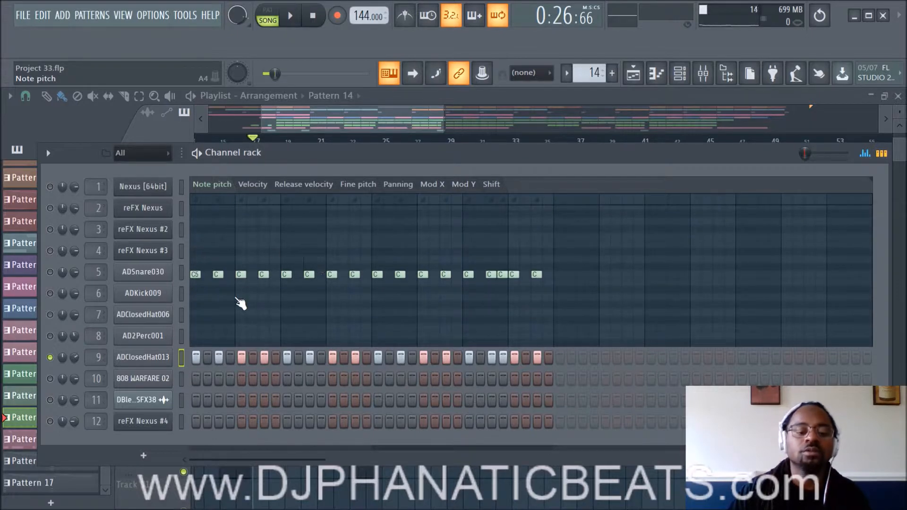
Step: View the Velocity, Release velocity and Fine pitch lanes of ADClosedHat013 in the graph editor
left_click(256, 185)
left_click(303, 184)
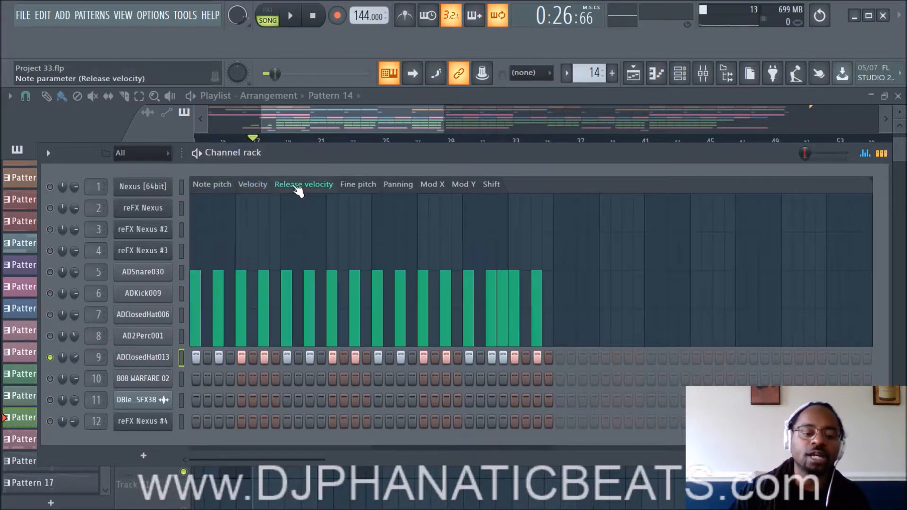
left_click(366, 187)
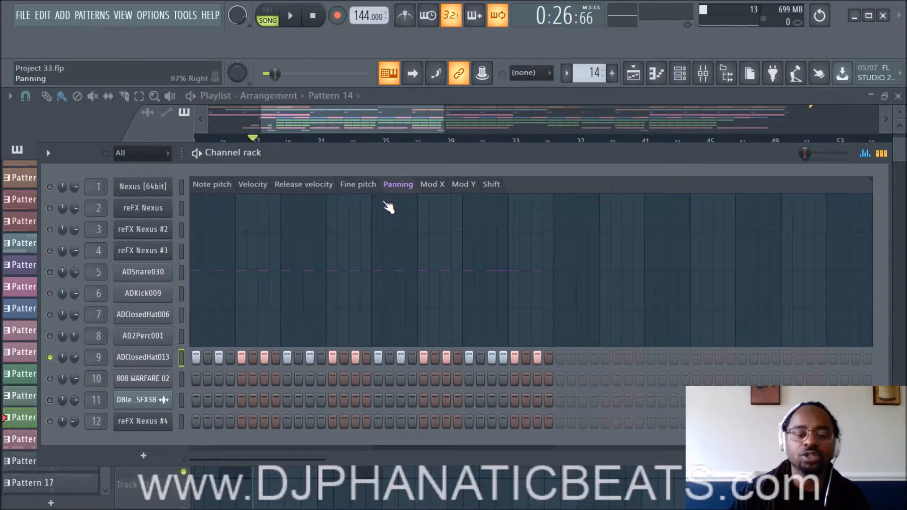
Step: Try panning the ADClosedHat013 steps from left early on to far right later in the pattern, listen to playback, and undo it
mouse_move(217, 293)
left_mouse_down()
mouse_move(279, 314)
mouse_move(498, 219)
left_mouse_up()
key("space")
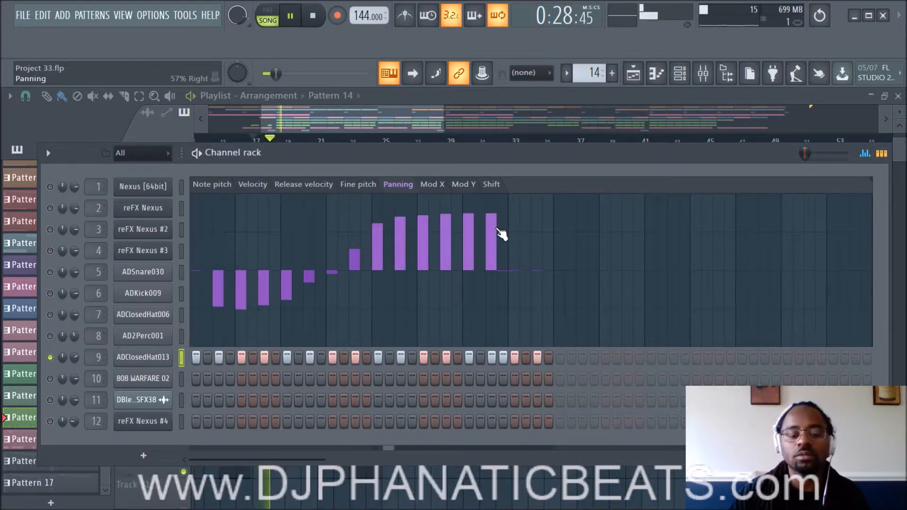
mouse_move(488, 214)
left_mouse_down()
mouse_move(400, 198)
mouse_move(373, 213)
left_mouse_up()
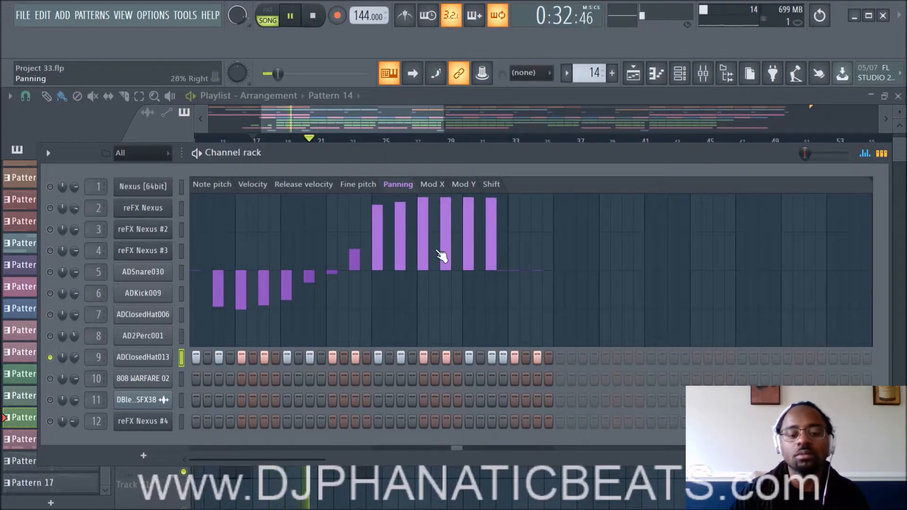
key("space")
left_click(432, 185)
left_click(398, 185)
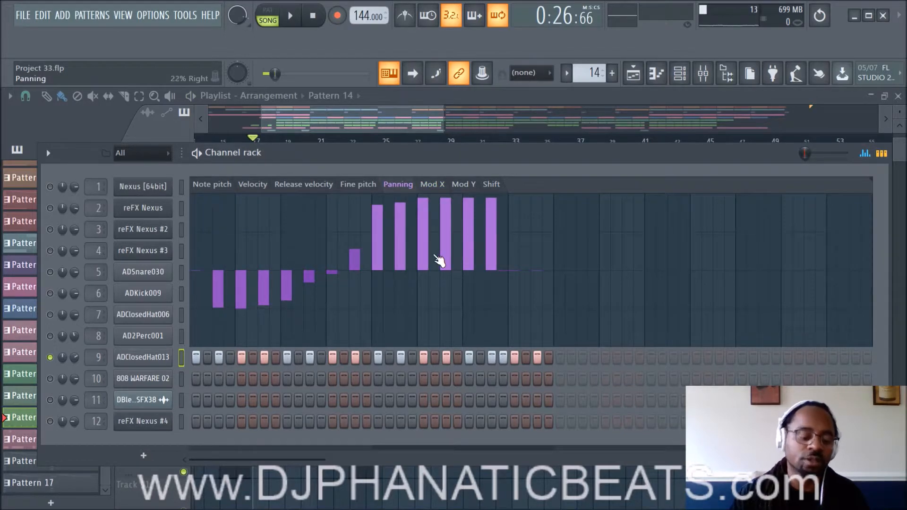
left_click_drag(440, 259, 440, 260)
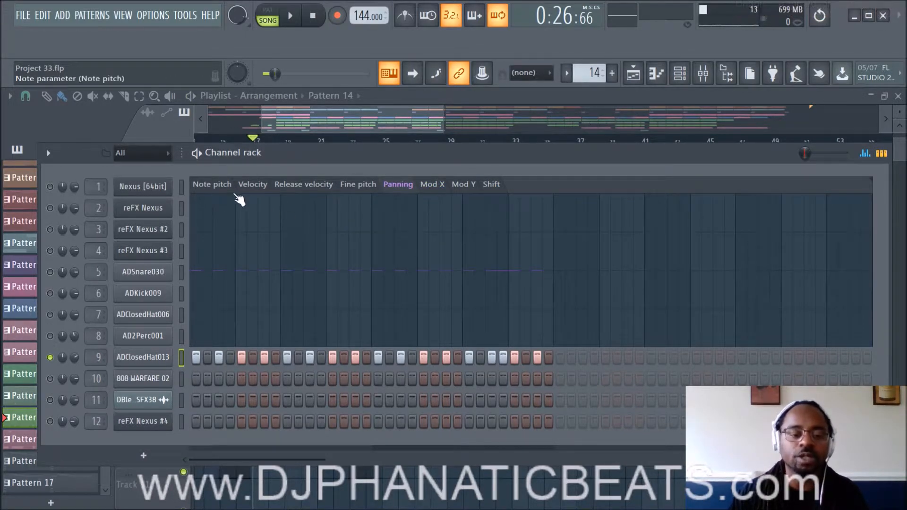
Step: Select the Nexus [64bit] channel and examine the full octave range of its Note pitch lane in the graph editor
left_click(214, 192)
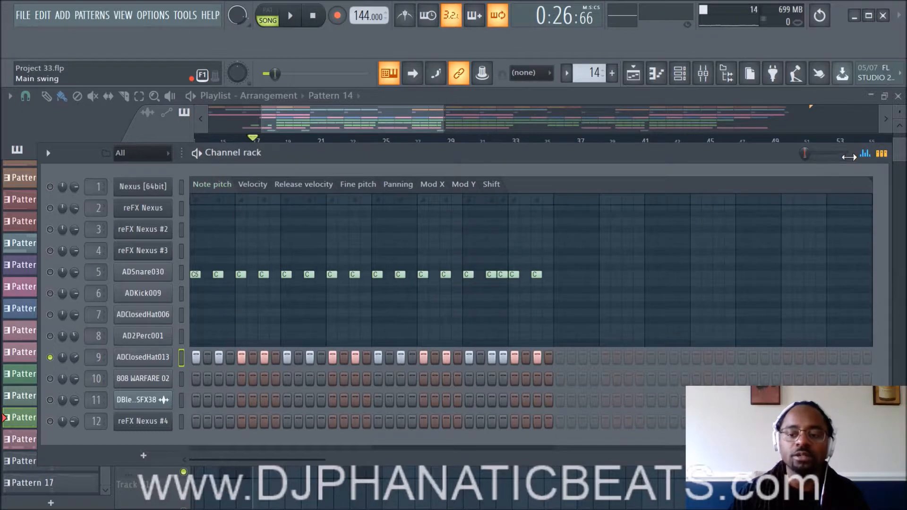
left_click(160, 188)
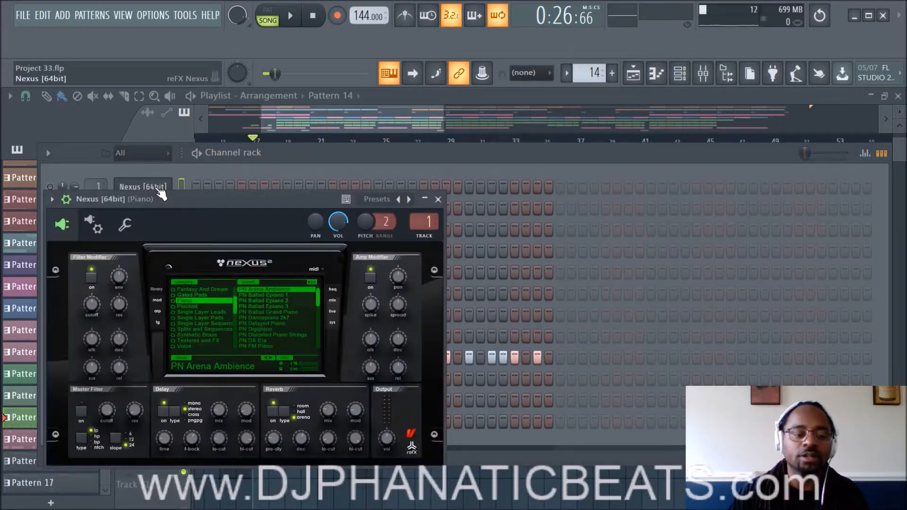
left_click(438, 199)
left_click(872, 154)
scroll(473, 333, "up", 5)
scroll(473, 333, "down", 8)
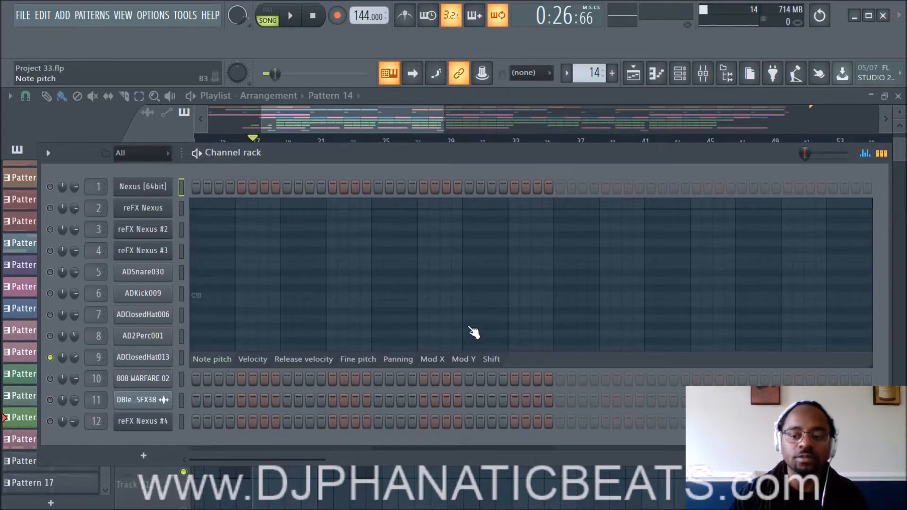
scroll(472, 333, "down", 2)
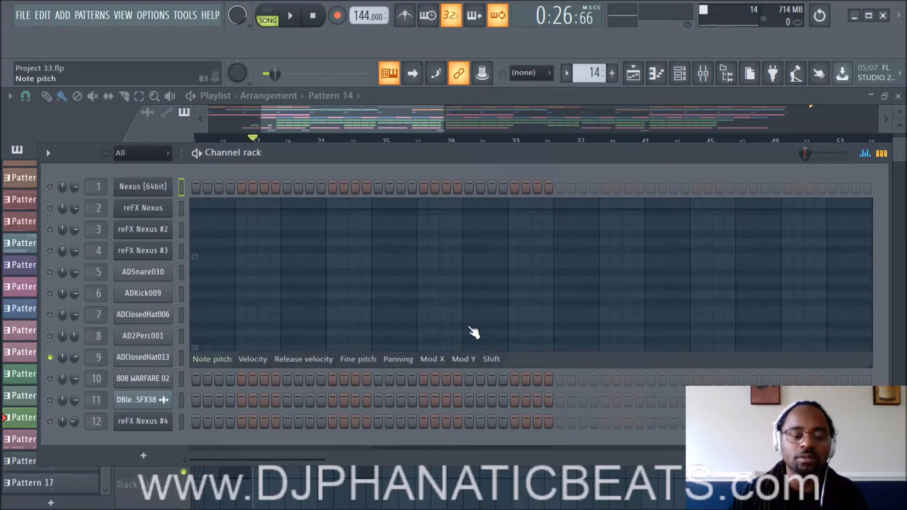
scroll(472, 333, "up", 4)
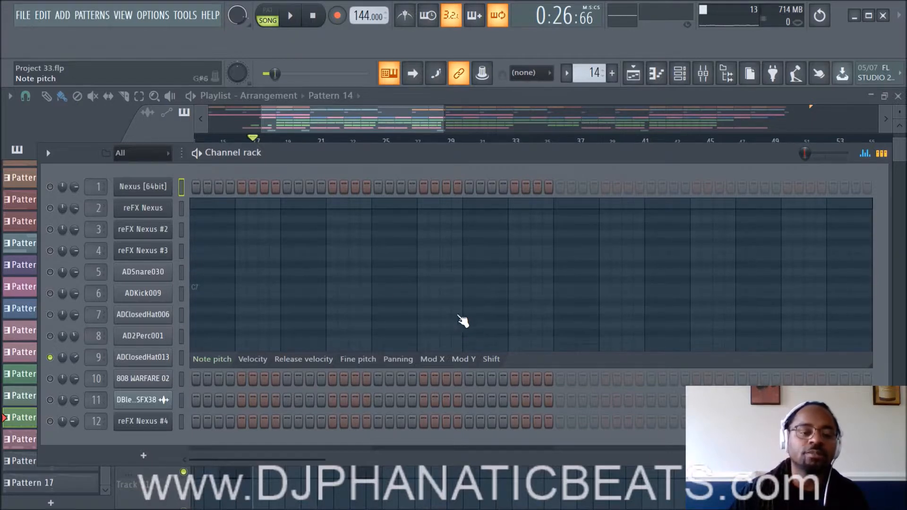
scroll(338, 128, "up", 2)
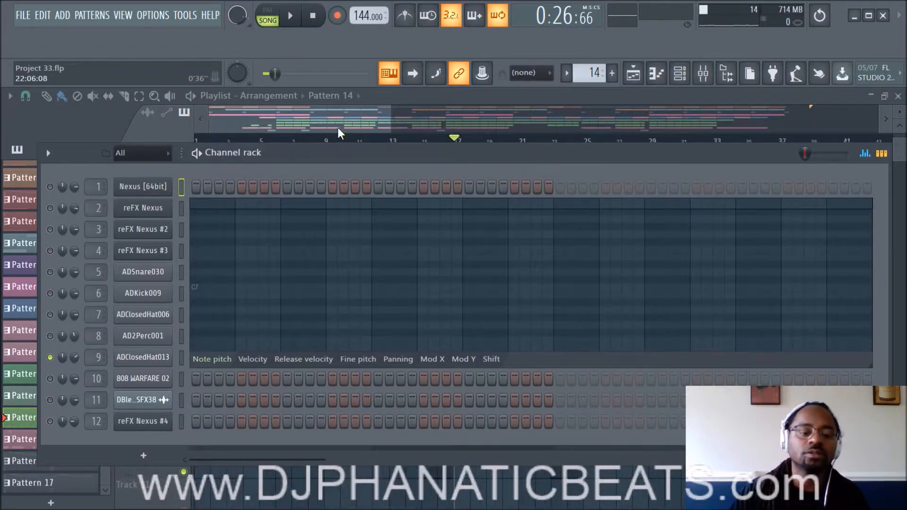
Step: Move the channel rack lower, hide it to reveal the playlist from Track 1, and play the song briefly
left_click_drag(356, 154, 370, 209)
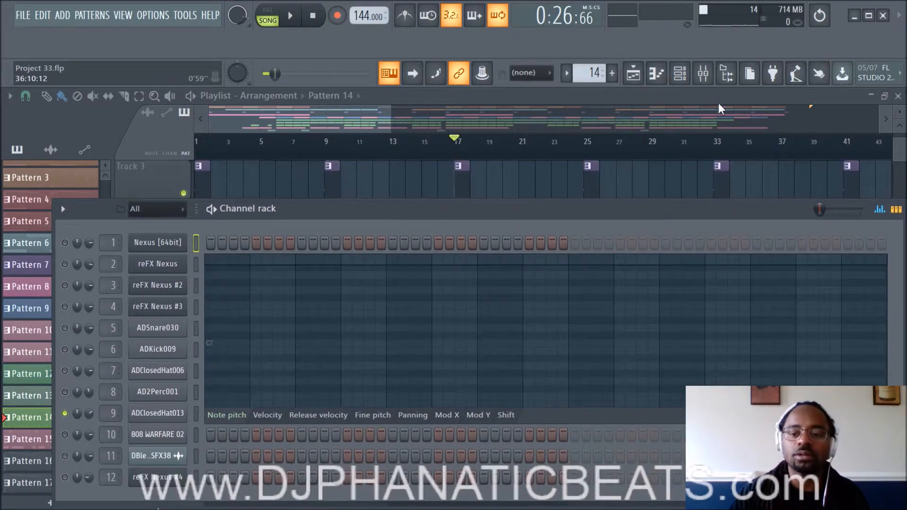
left_click(680, 74)
scroll(467, 318, "up", 2)
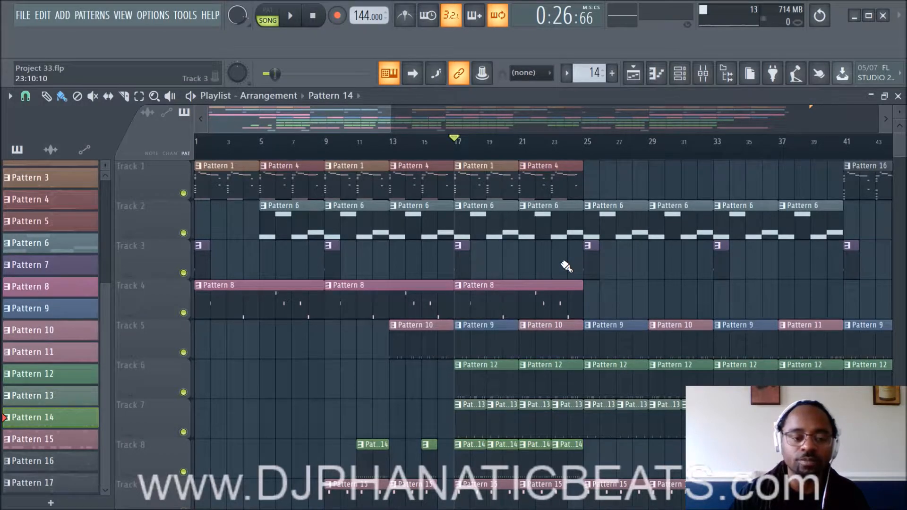
key("space")
key("space")
Step: Turn off solo for ADClosedHat013 in the channel rack and play the song from bar 17 with the rack hidden
left_click(679, 74)
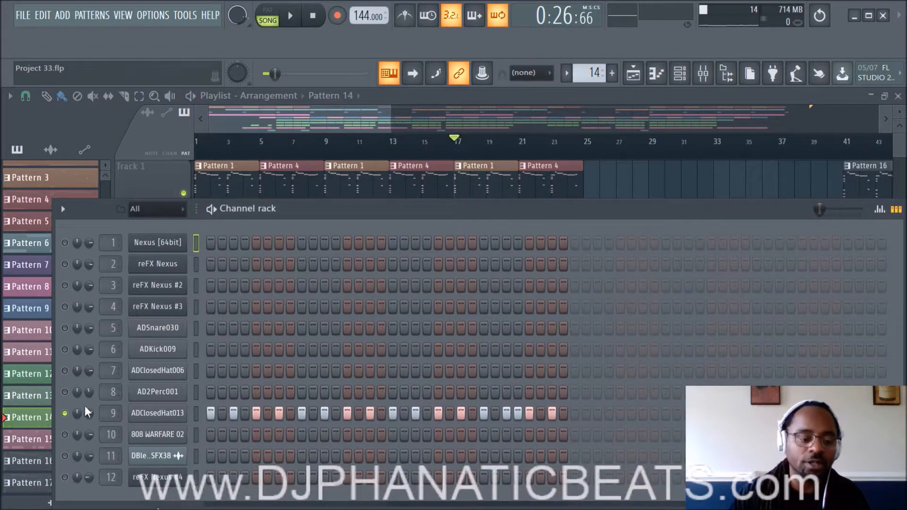
right_click(65, 413)
left_click(78, 315)
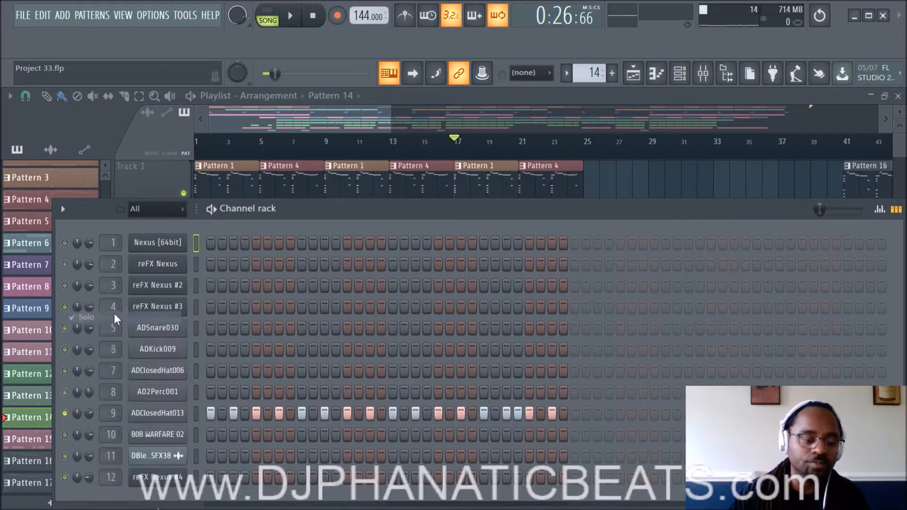
key("space")
key("F6")
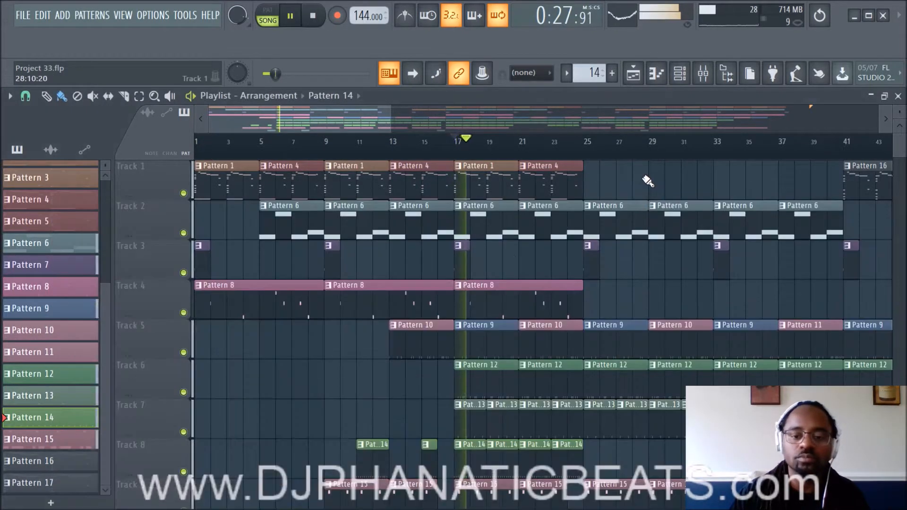
Step: Restart the song from bar 17, listen to Track 1 soloed in the playlist, and stop playback
key("space")
key("space")
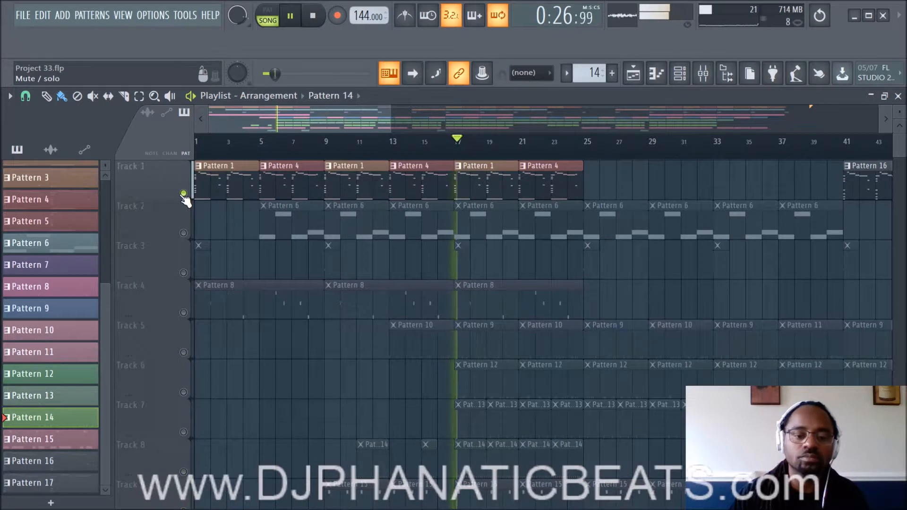
key("space")
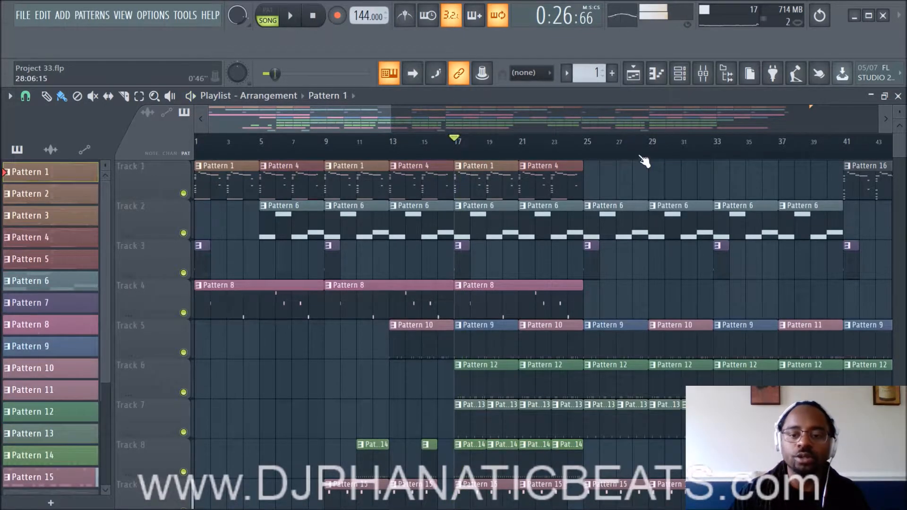
Step: Show the Velocity lane of the Nexus [64bit] channel in the channel rack's graph editor for Pattern 1
left_click(680, 73)
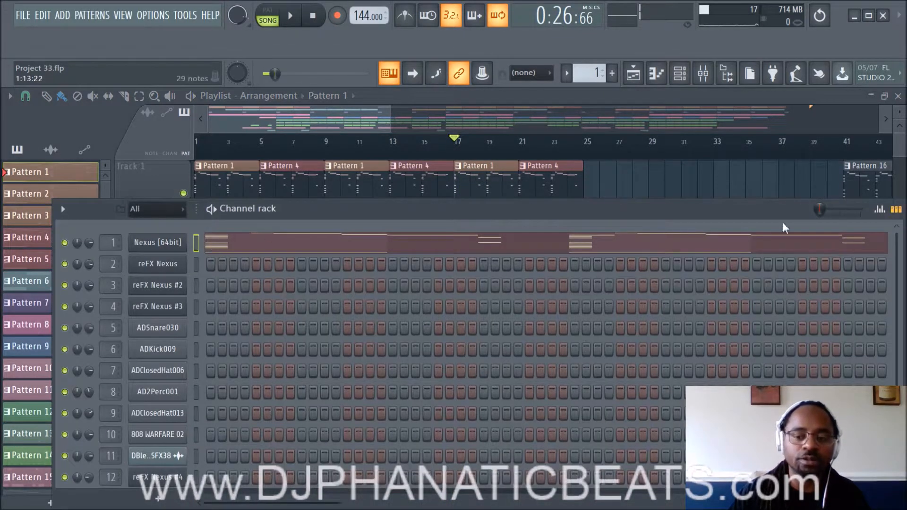
left_click(879, 210)
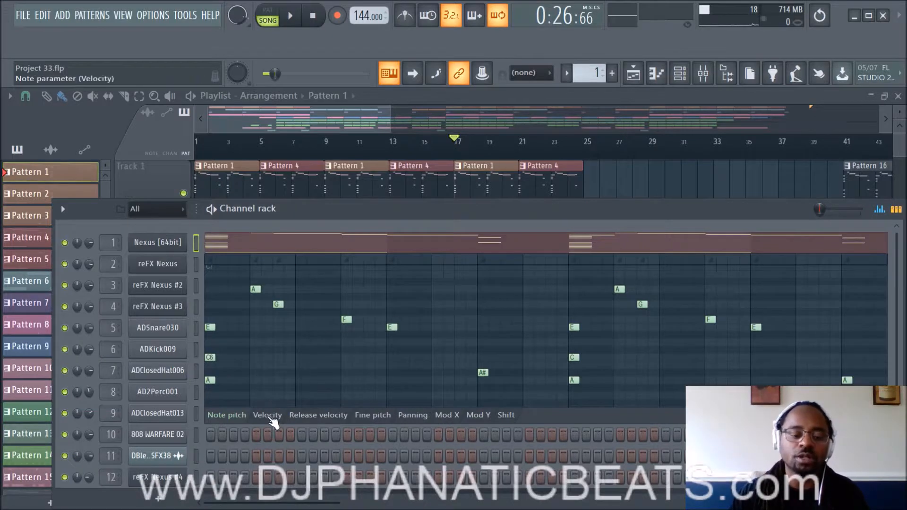
left_click(268, 415)
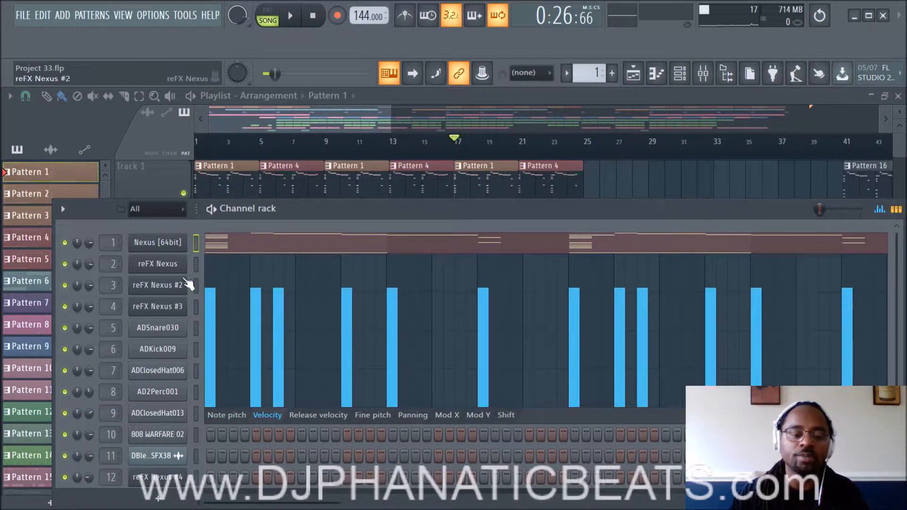
Step: Solo the Nexus [64bit] channel, play the song from bar 17, and view its Fine pitch lane before stopping
right_click(66, 245)
left_click(76, 253)
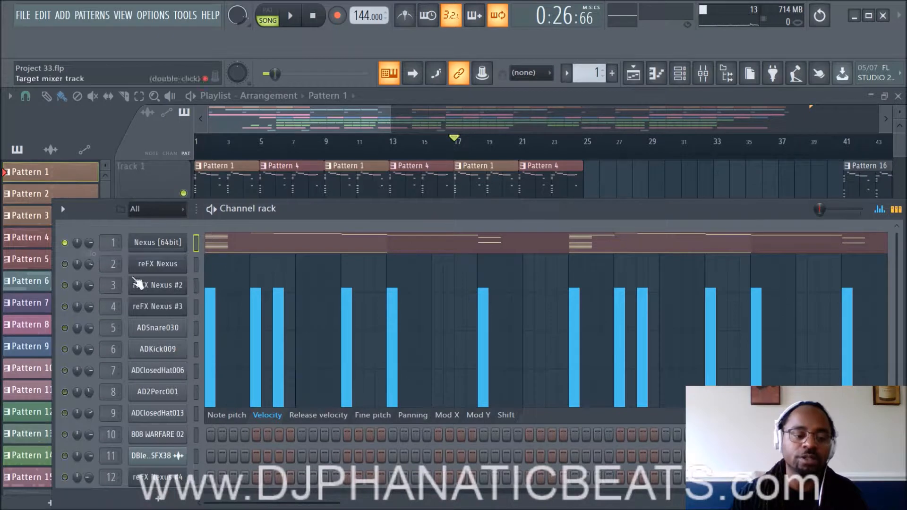
key("space")
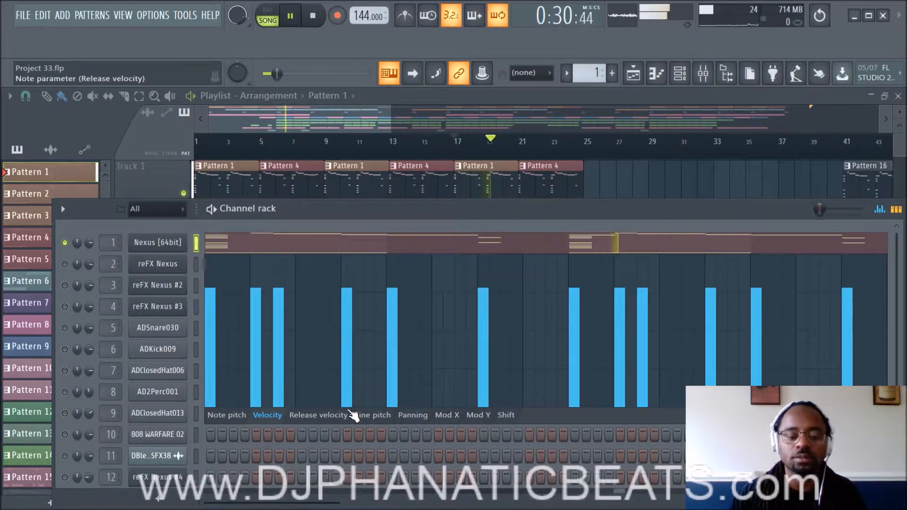
left_click(374, 417)
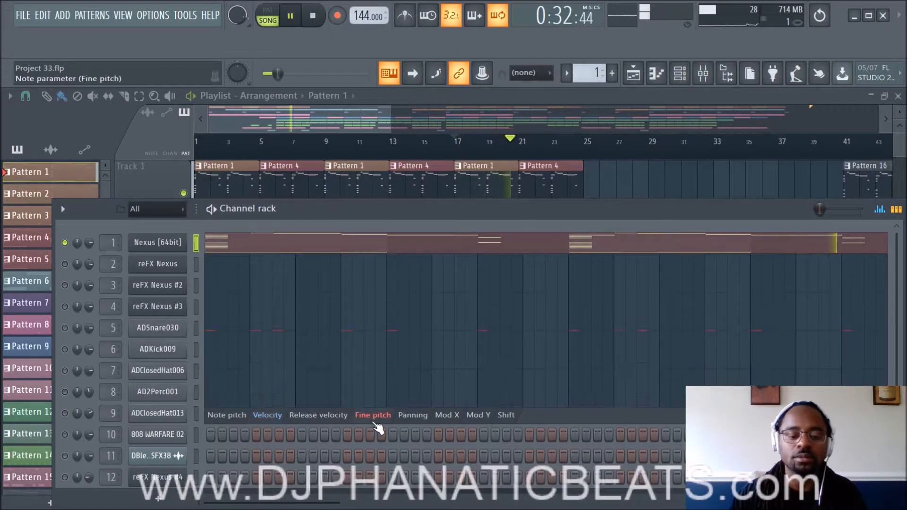
key("space")
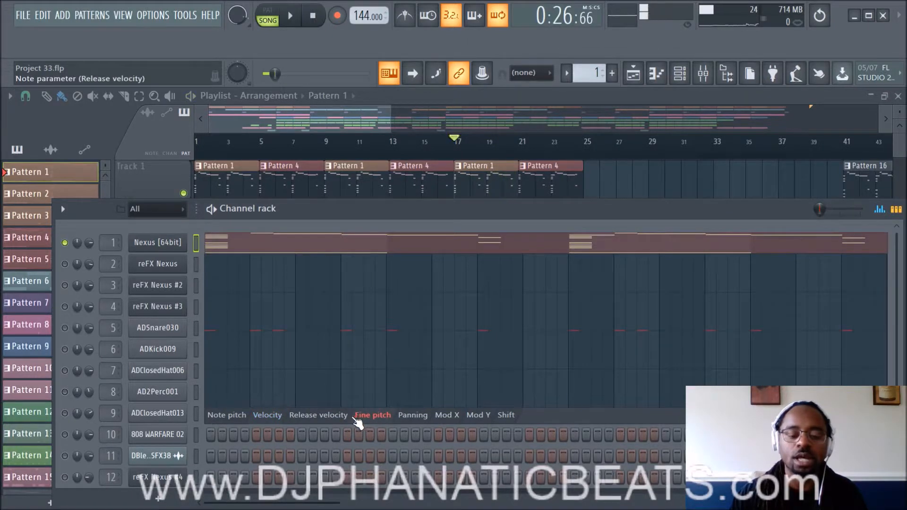
Step: Try panning the early Nexus [64bit] notes left, the second-half notes to about 89% right, and the last note 99% left during playback
left_click(268, 416)
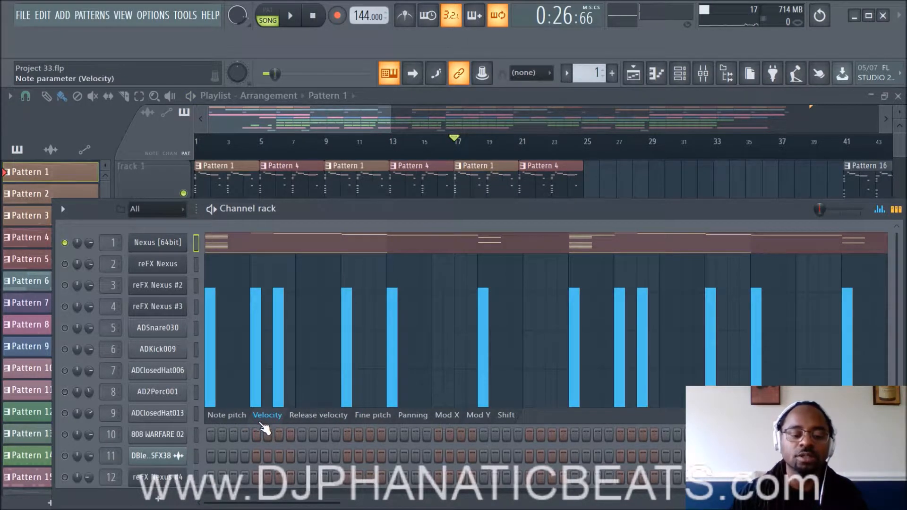
left_click(412, 415)
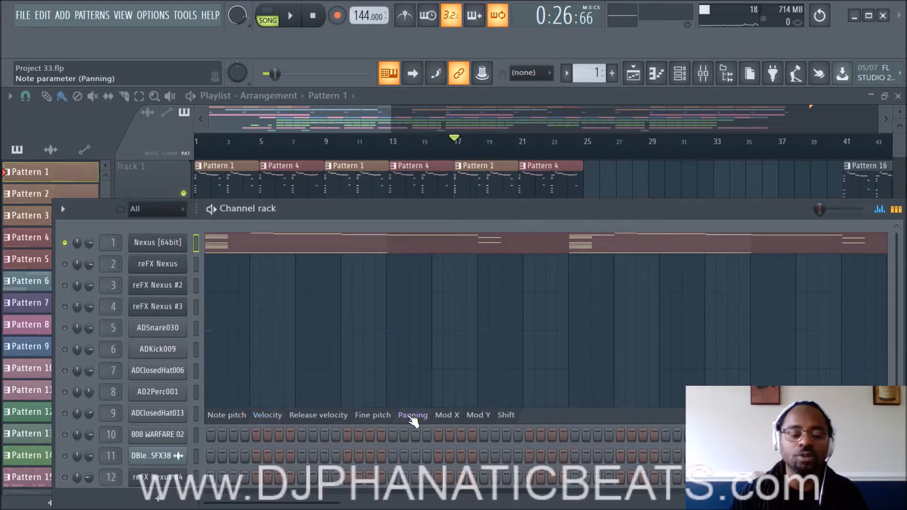
mouse_move(217, 329)
left_mouse_down()
mouse_move(540, 328)
mouse_move(794, 282)
left_mouse_up()
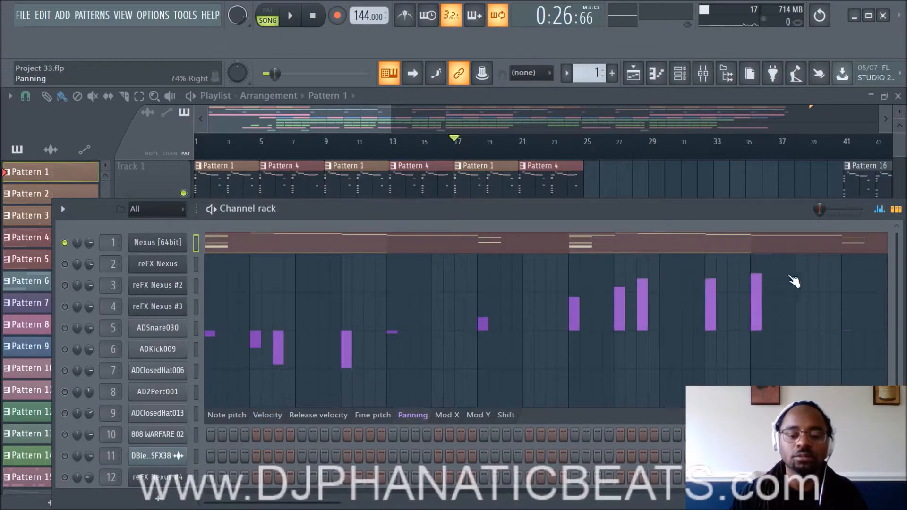
key("space")
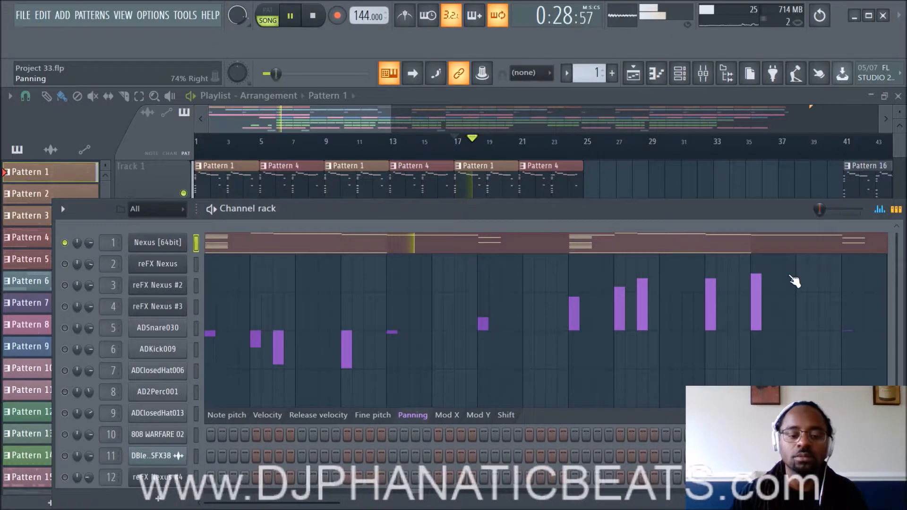
left_click(584, 280)
left_click_drag(588, 286, 755, 269)
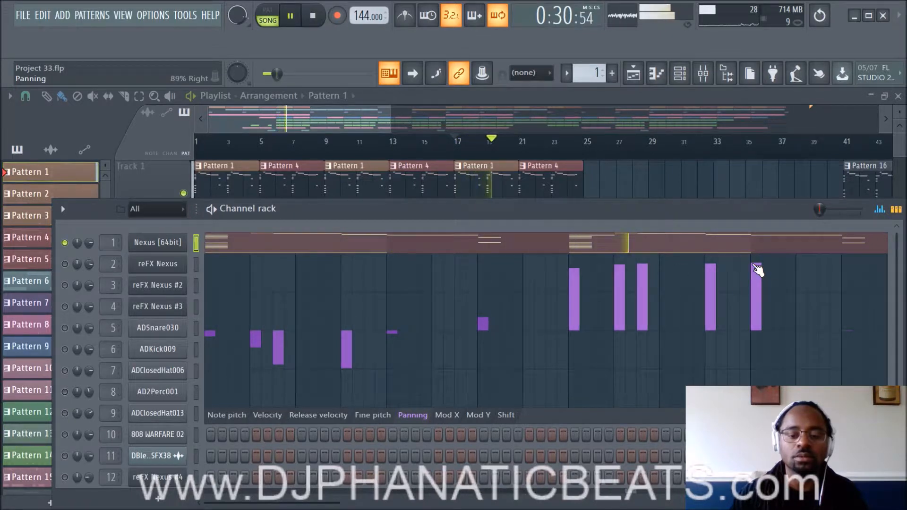
left_click(847, 384)
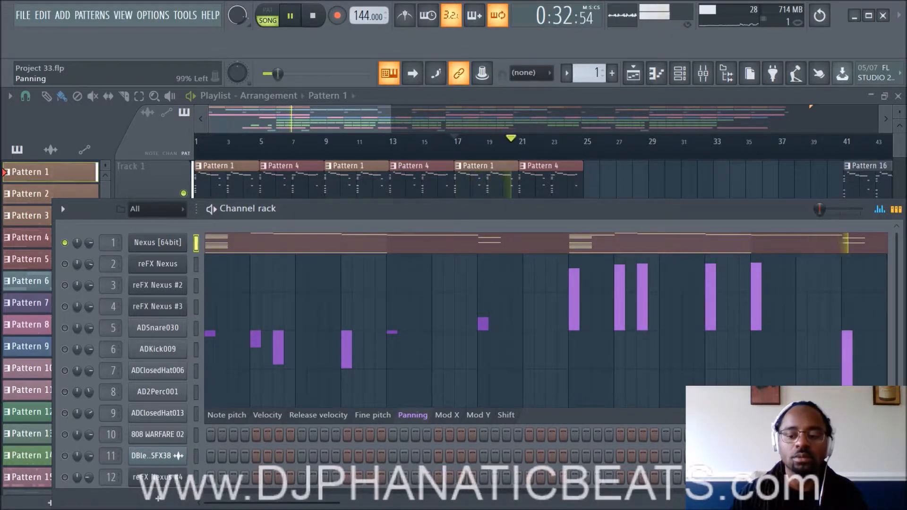
Step: Stop playback and undo all the panning changes on the Nexus [64bit] notes
key("space")
key("ctrl+alt+z")
key("ctrl+alt+z")
key("ctrl+alt+z")
key("ctrl+alt+z")
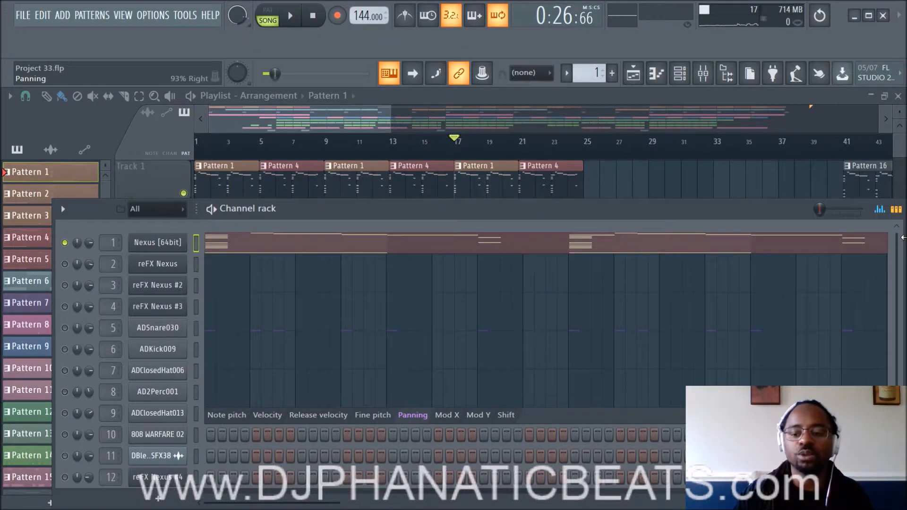
Step: Hide the graph editor, move the channel rack higher, and open the ADKick009 channel's sampler settings
left_click(880, 210)
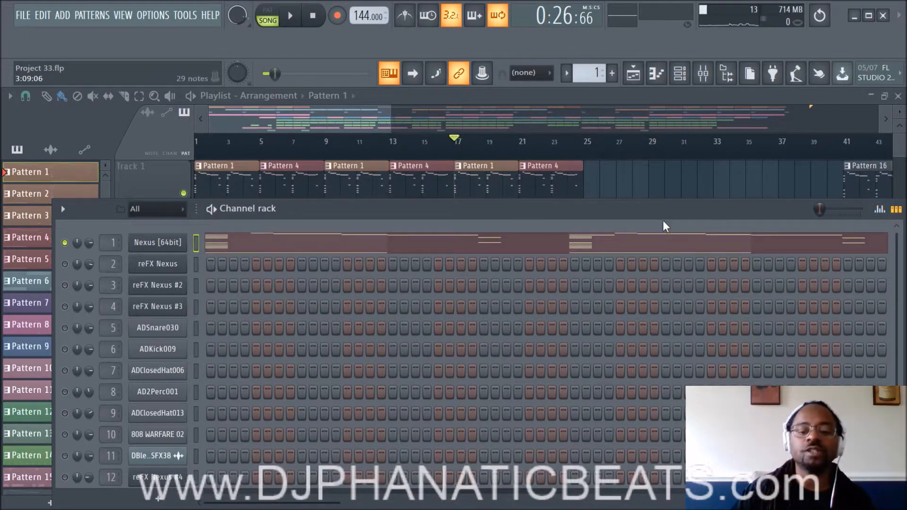
left_click_drag(662, 215, 653, 148)
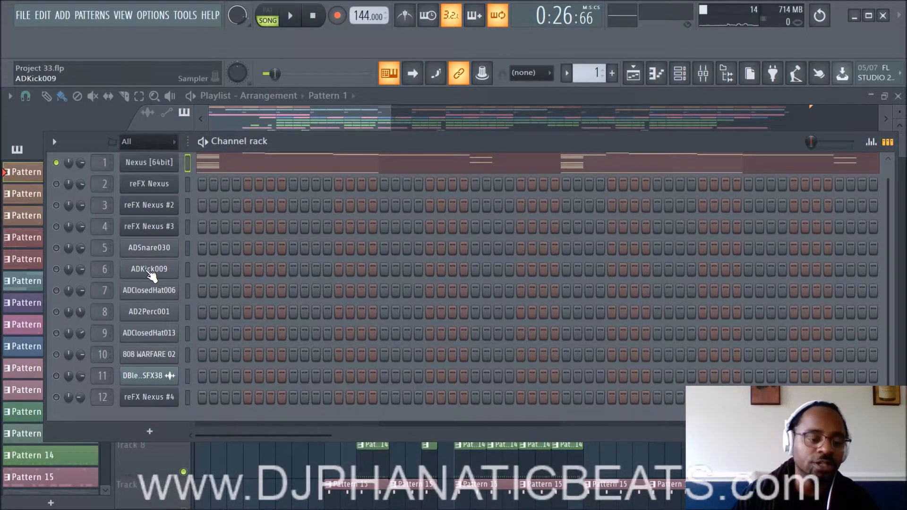
left_click(148, 270)
left_click_drag(312, 214, 472, 100)
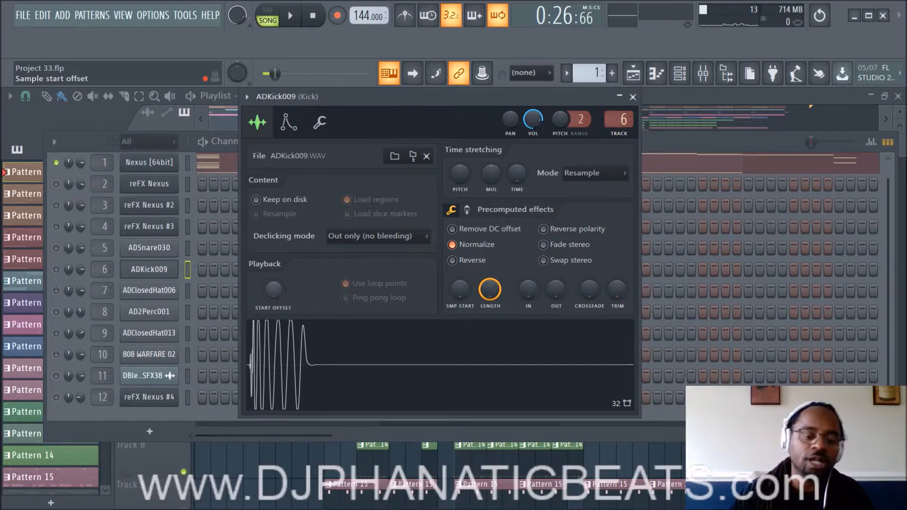
Step: Try several start offsets on the ADKick009 sample and return the offset to the beginning of the waveform
left_click_drag(274, 290, 273, 284)
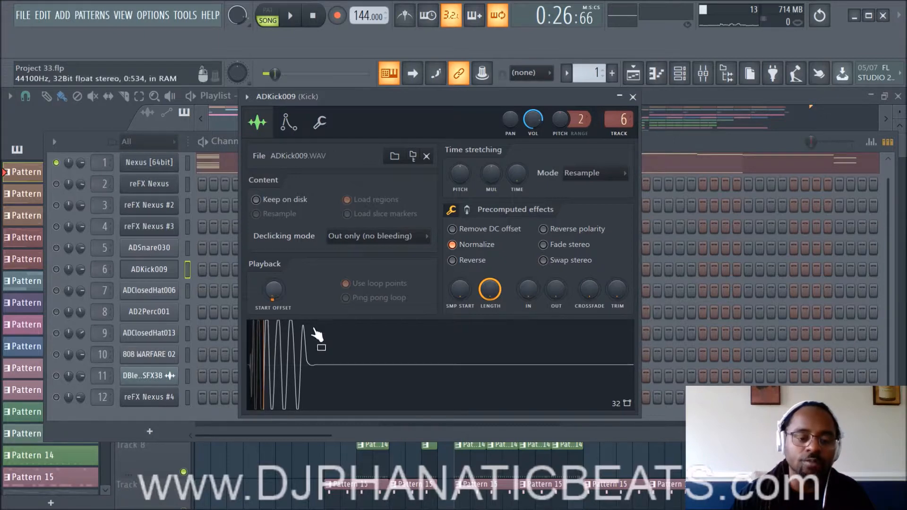
left_click_drag(280, 291, 273, 285)
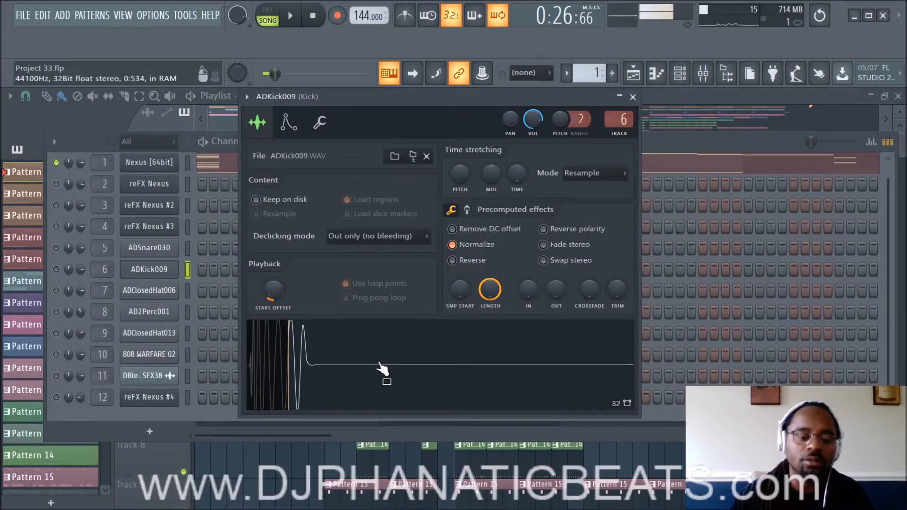
mouse_move(273, 293)
left_mouse_down()
mouse_move(273, 304)
mouse_move(273, 294)
left_mouse_up()
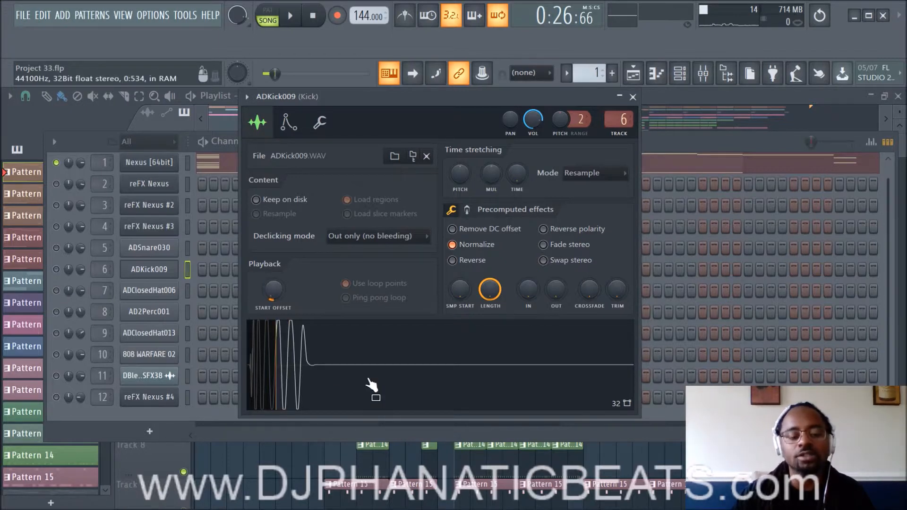
left_click_drag(274, 293, 274, 298)
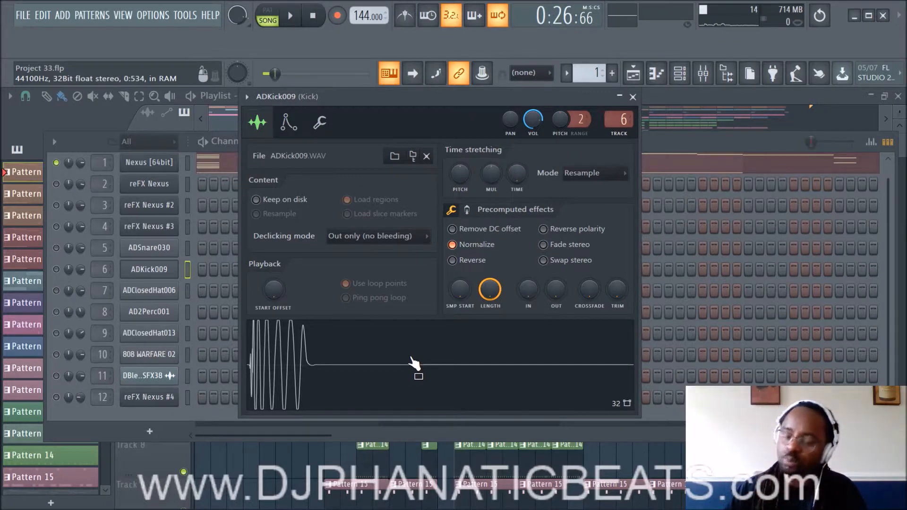
Step: Raise the Boost slightly in ADKick009's precomputed effects with Clip enabled, turn Clip back off, and close the settings
left_click(473, 211)
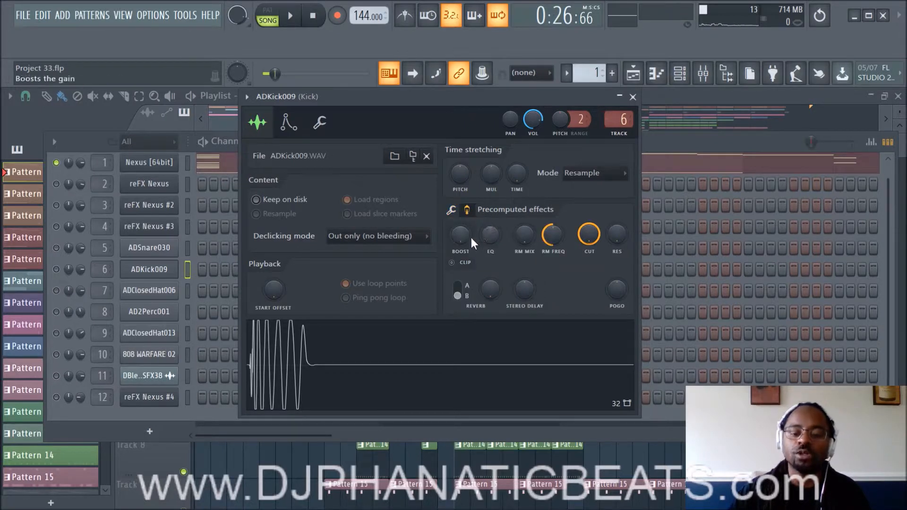
left_click(454, 263)
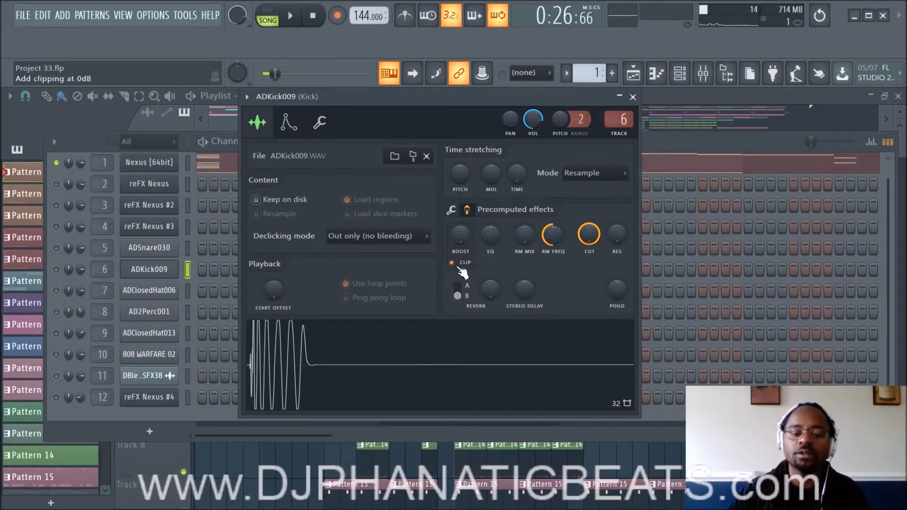
left_click_drag(460, 239, 460, 221)
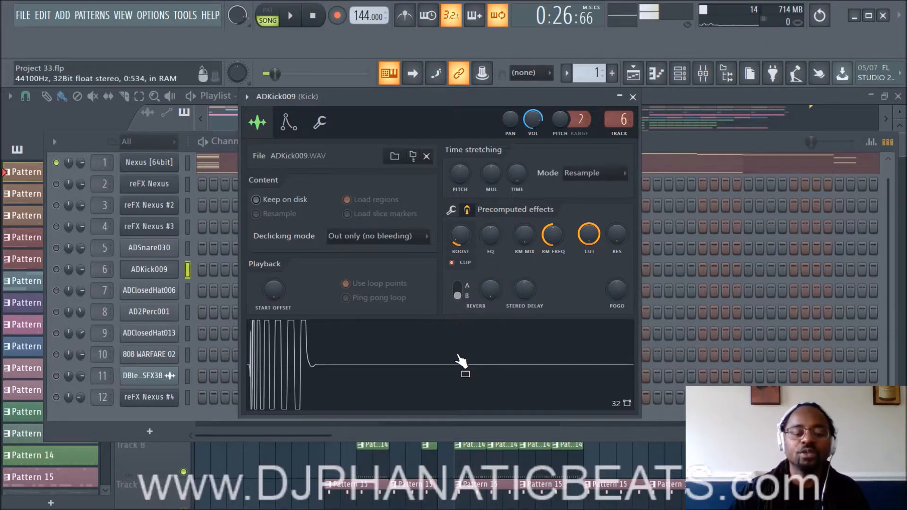
left_click(452, 263)
left_click(633, 97)
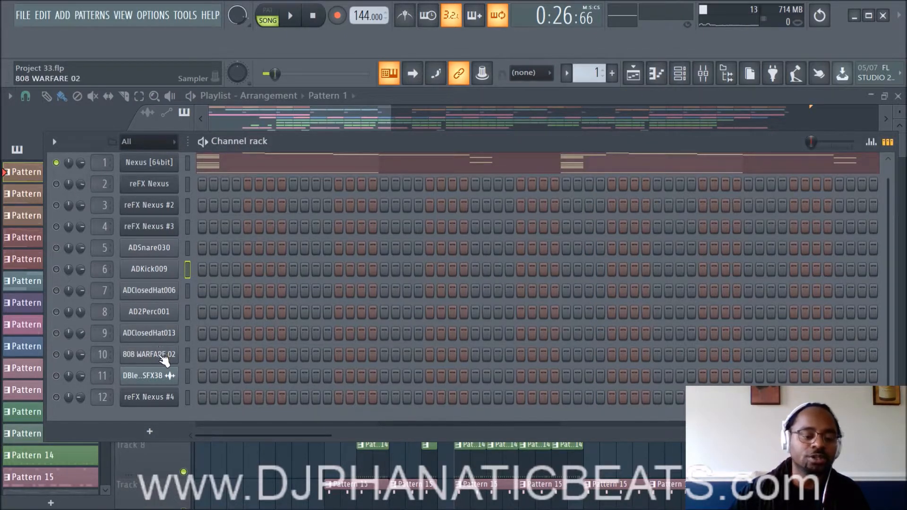
Step: Open the 808 WARFARE 02 channel's sampler settings and audition its waveform
left_click(164, 354)
left_click(239, 179)
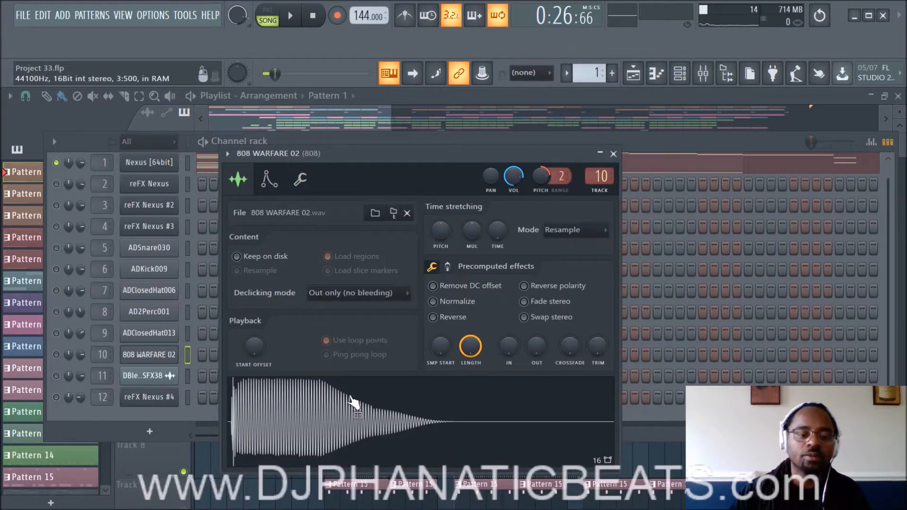
left_click(432, 419)
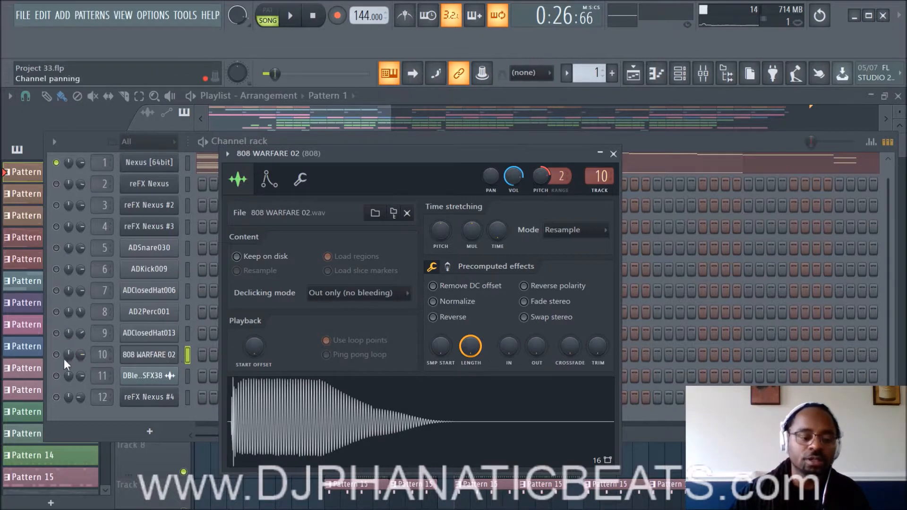
Step: Turn off solo for Nexus [64bit] so all channels are active, and audition the 808 WARFARE 02 sample again
right_click(57, 164)
left_click(73, 173)
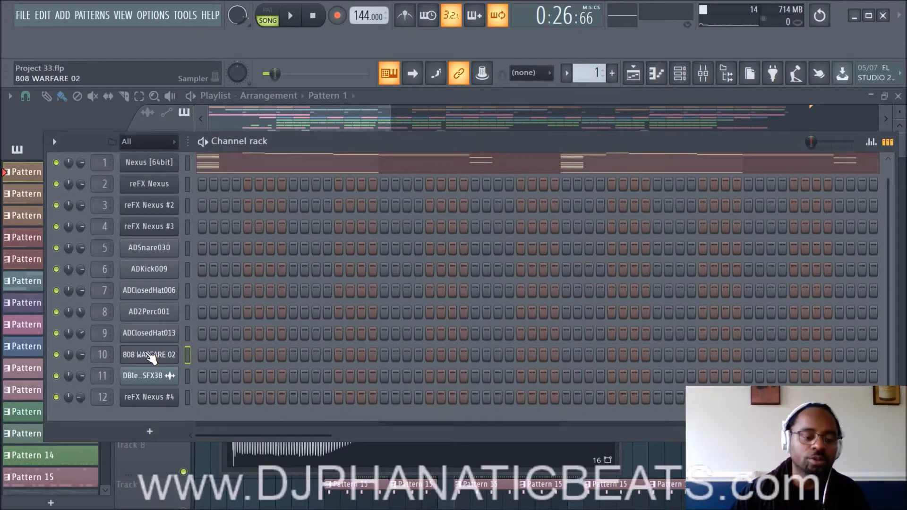
left_click(168, 356)
left_click(383, 390)
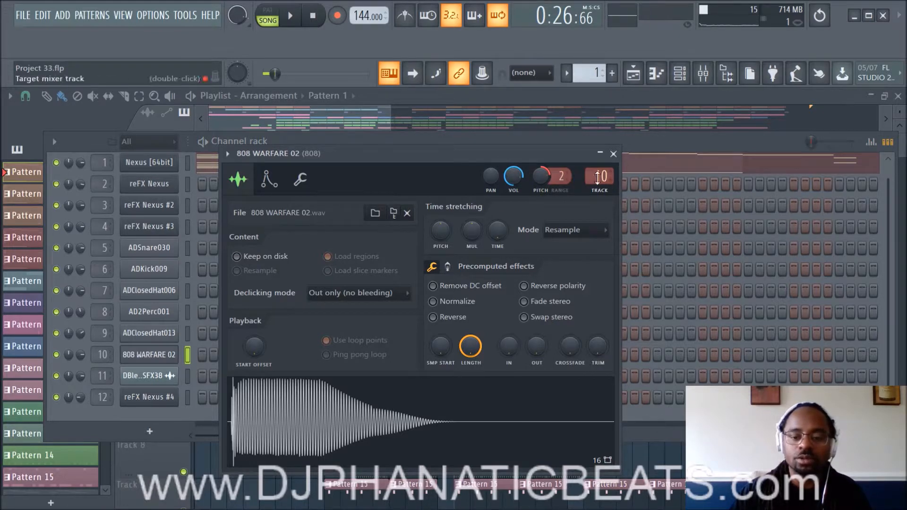
Step: Check the 808 track's effects in the mixer, reopen the 808 WARFARE 02 sampler settings, and audition the sample
left_click(711, 77)
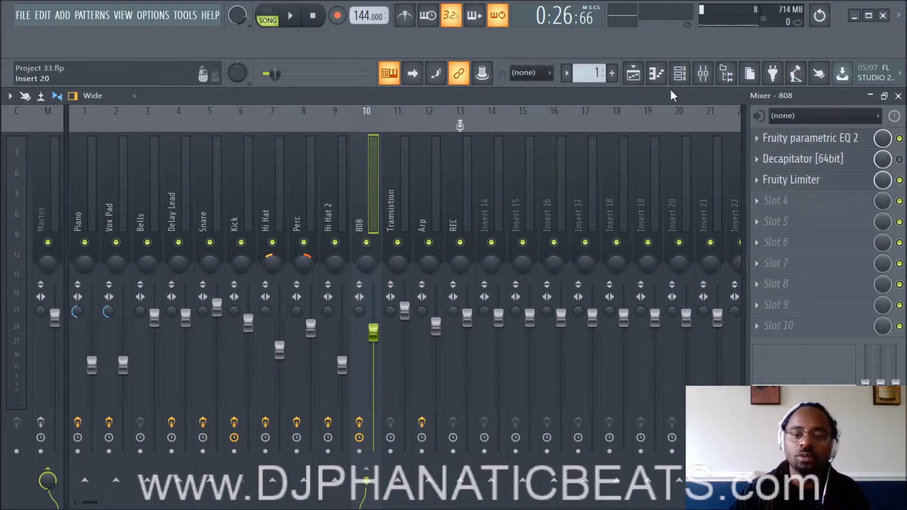
left_click(680, 75)
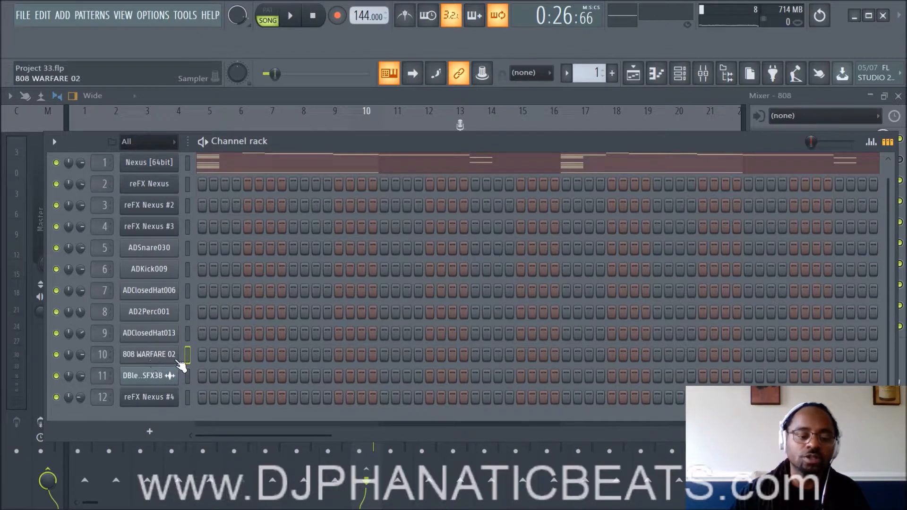
left_click(176, 358)
left_click(310, 416)
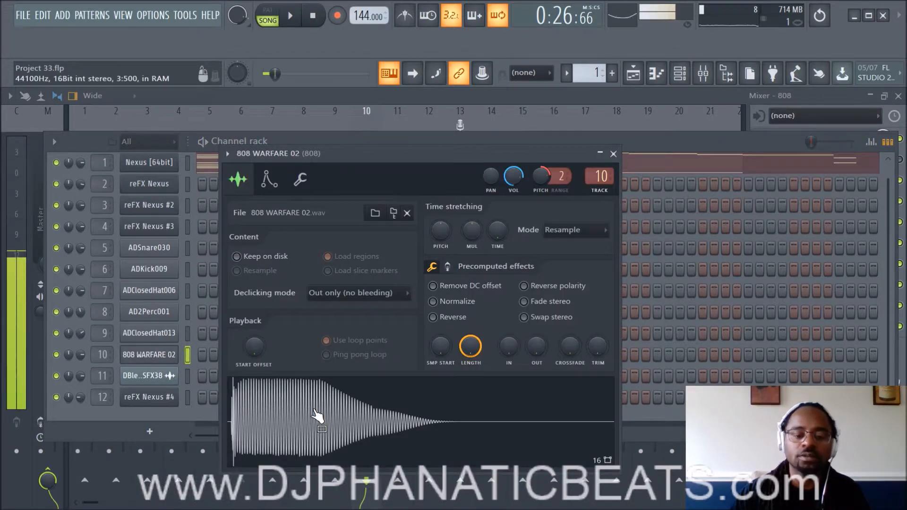
left_click(375, 430)
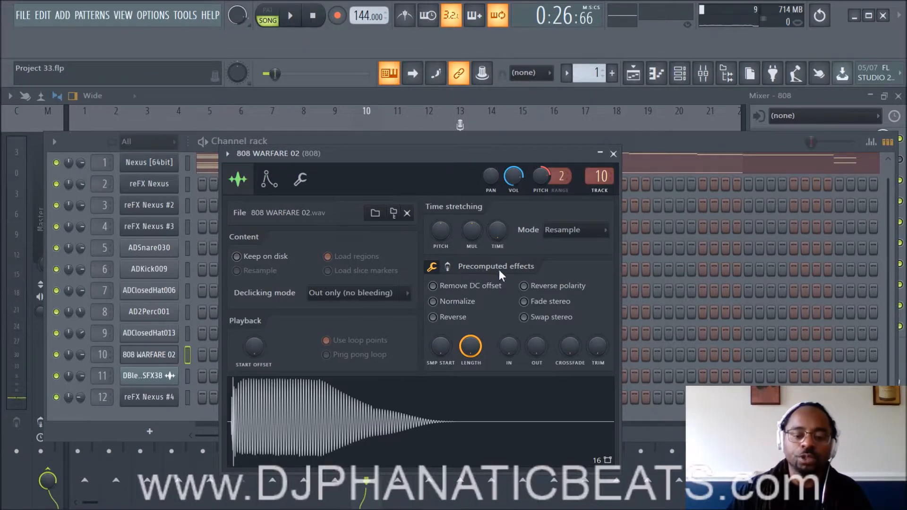
Step: Raise the Boost in the 808 WARFARE 02 sample's precomputed effects to about 43% and audition it
left_click(448, 266)
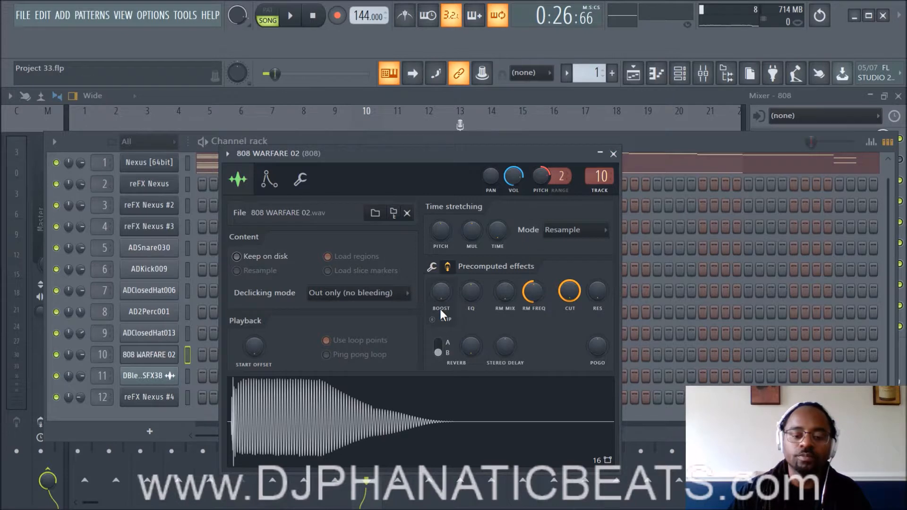
left_click_drag(442, 299, 441, 279)
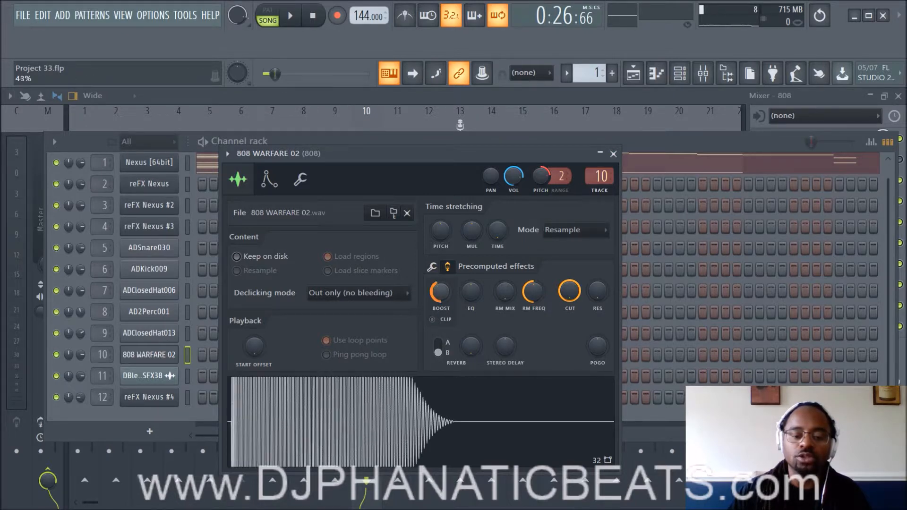
left_click(441, 416)
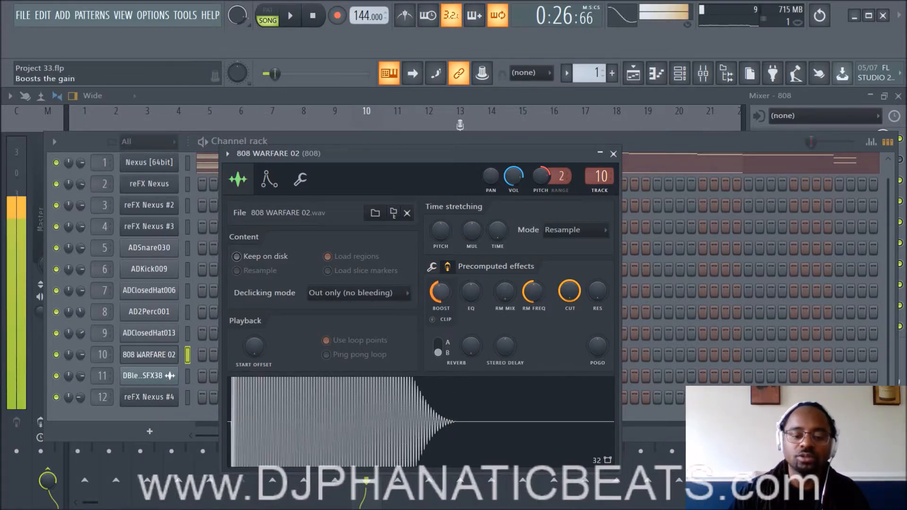
left_click(441, 411)
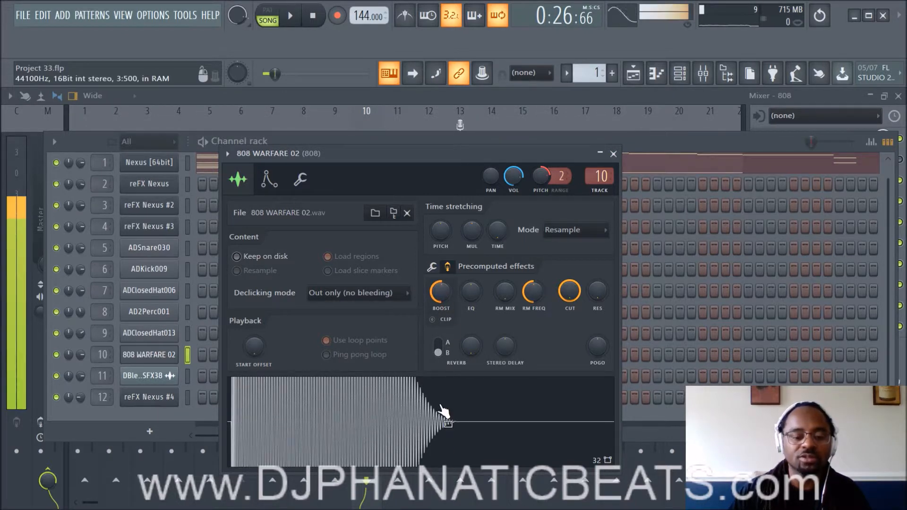
Step: Enable Clip for the 808 WARFARE 02 sample, readjust the Boost, and audition the clipped sound
left_click(432, 320)
left_click(460, 444)
left_click(460, 452)
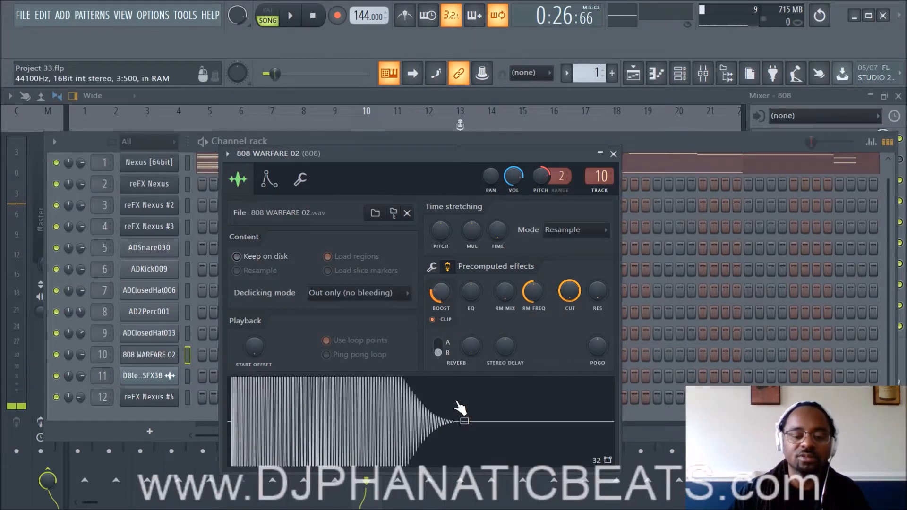
left_click_drag(438, 294, 440, 272)
left_click(454, 442)
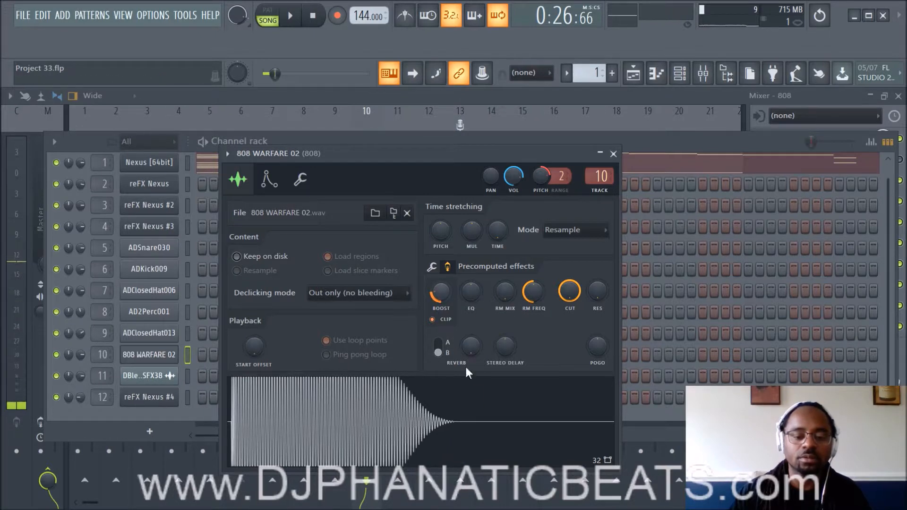
left_click(474, 394)
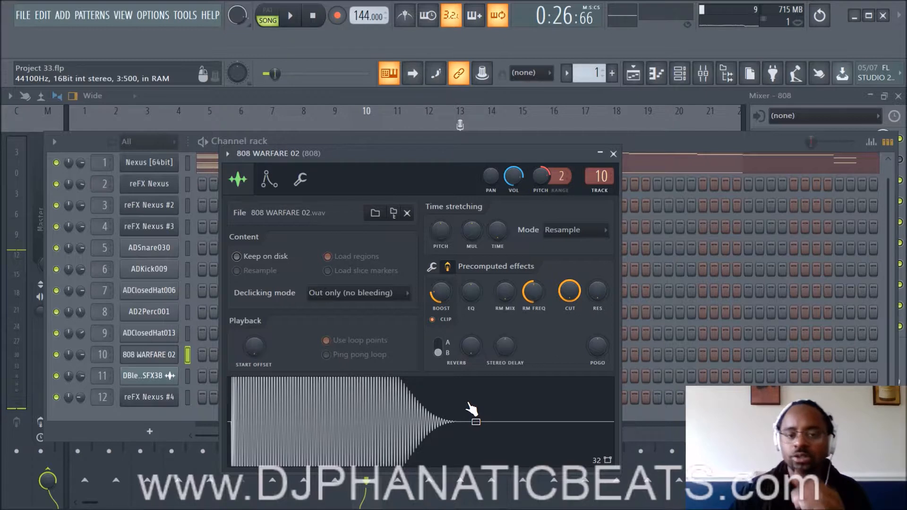
left_click(414, 421)
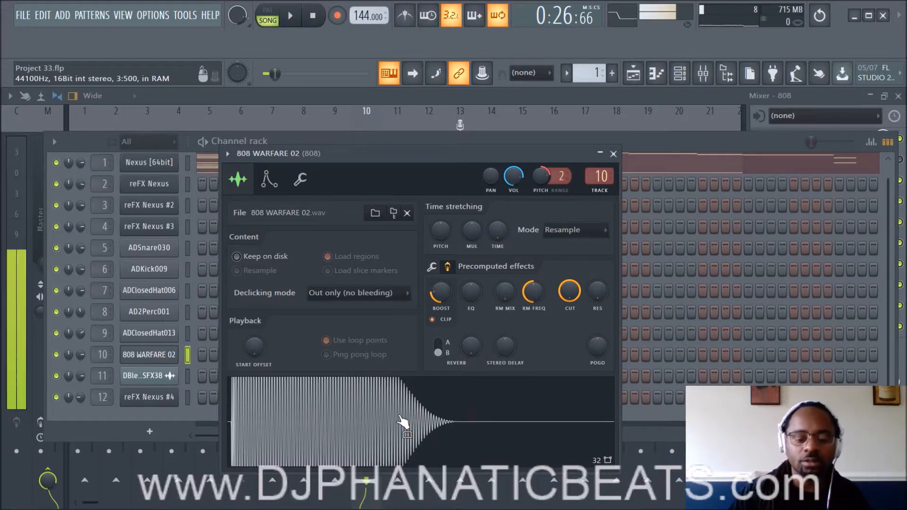
Step: Raise the Boost on the clipped 808 sample slightly and audition it again
mouse_move(440, 293)
left_mouse_down()
mouse_move(440, 302)
mouse_move(441, 286)
mouse_move(450, 286)
left_mouse_up()
left_click(435, 425)
left_click(455, 420)
left_click(460, 421)
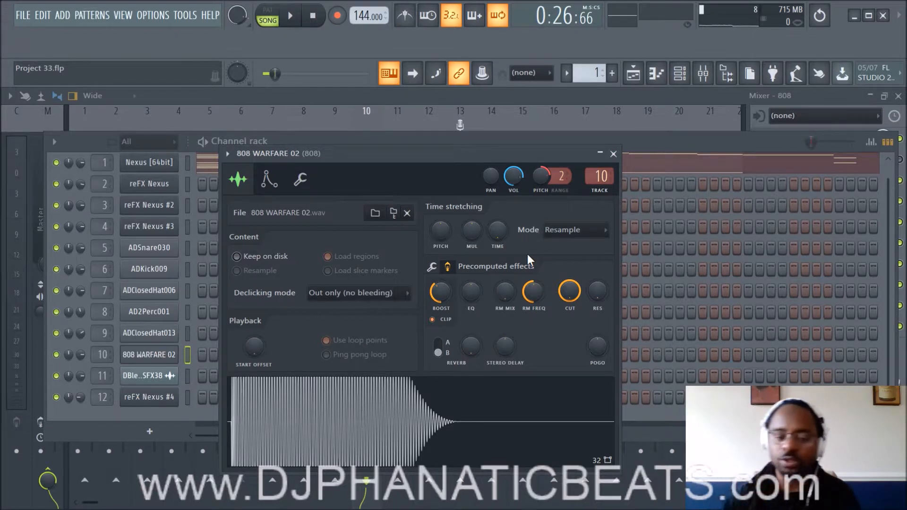
Step: Try a strong ring modulation mix on the 808 sample, audition it, and bring the mix back to zero
left_click_drag(467, 291, 504, 277)
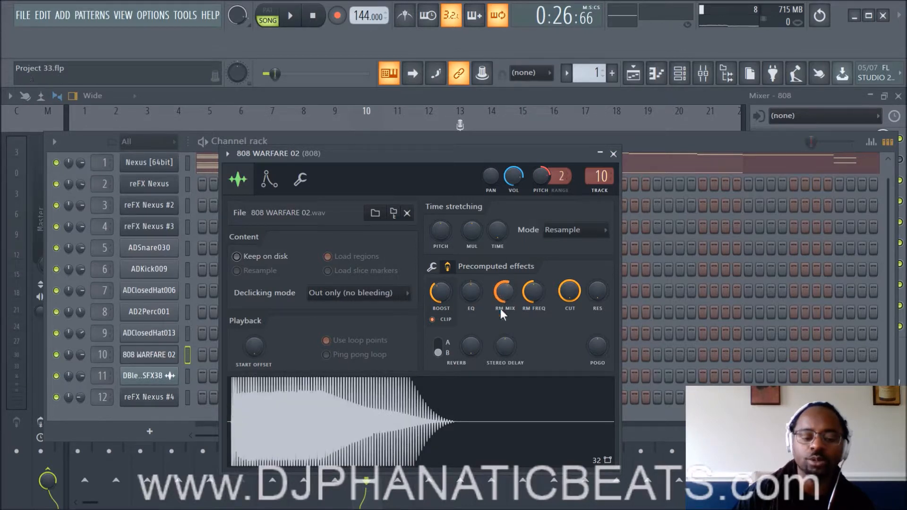
left_click(485, 415)
left_click_drag(506, 294, 506, 306)
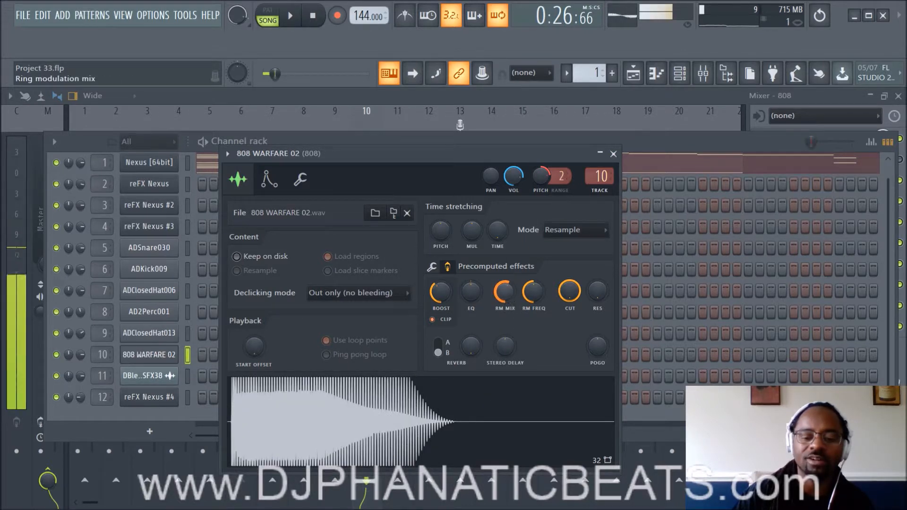
left_click(508, 404)
left_click_drag(505, 293, 506, 331)
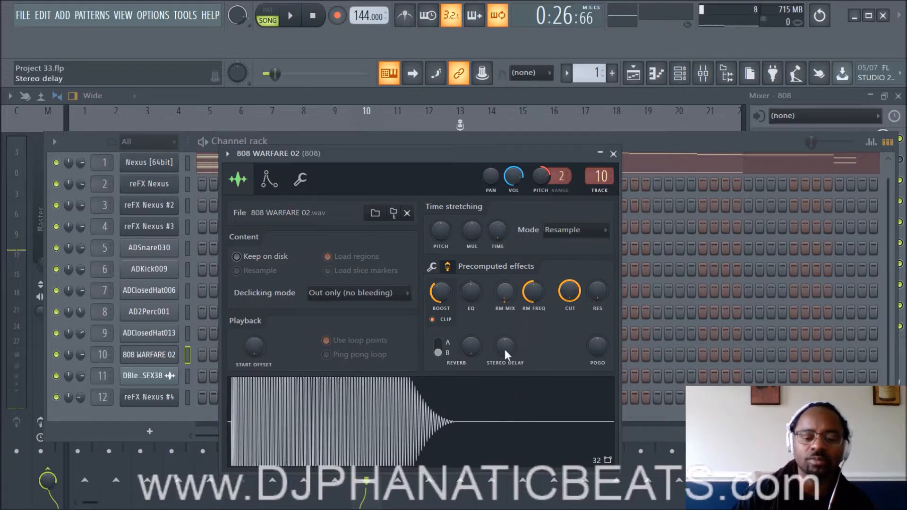
left_click(512, 424)
Step: Apply a moderate ring modulation mix to the 808 sample and audition the result
left_click_drag(509, 296, 508, 289)
left_click(515, 412)
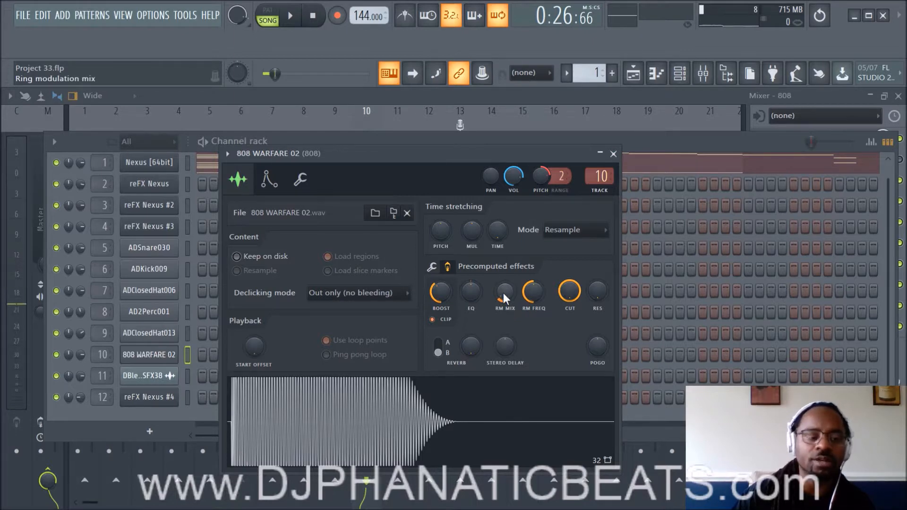
left_click(474, 415)
left_click(506, 407)
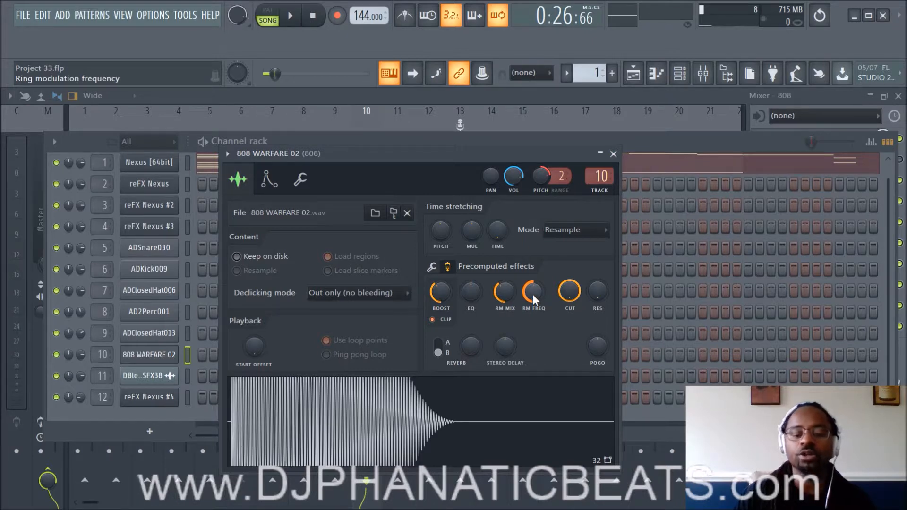
Step: Sweep the 808 sample's ring modulation frequency and audition the sound
left_click_drag(532, 294, 514, 413)
left_click(514, 413)
left_click_drag(533, 292, 533, 258)
Step: Set the 808 sample's Boost to 22%, lower its ring modulation frequency to a small amount, and audition it
left_click_drag(440, 292, 440, 310)
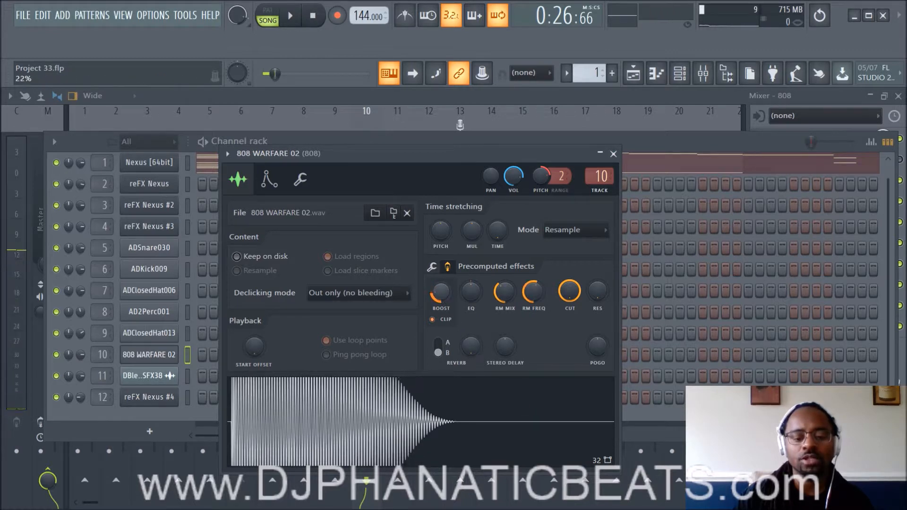
left_click(511, 428)
left_click_drag(533, 292, 533, 318)
left_click(530, 431)
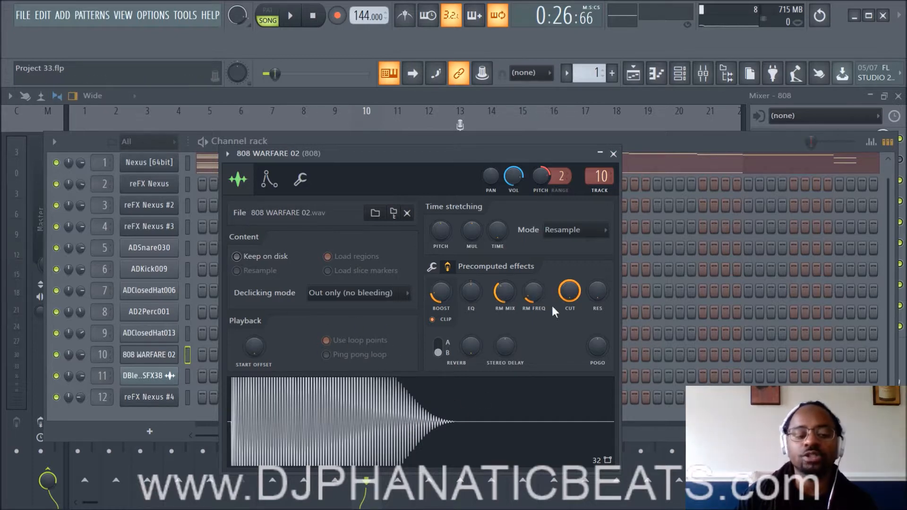
left_click(505, 404)
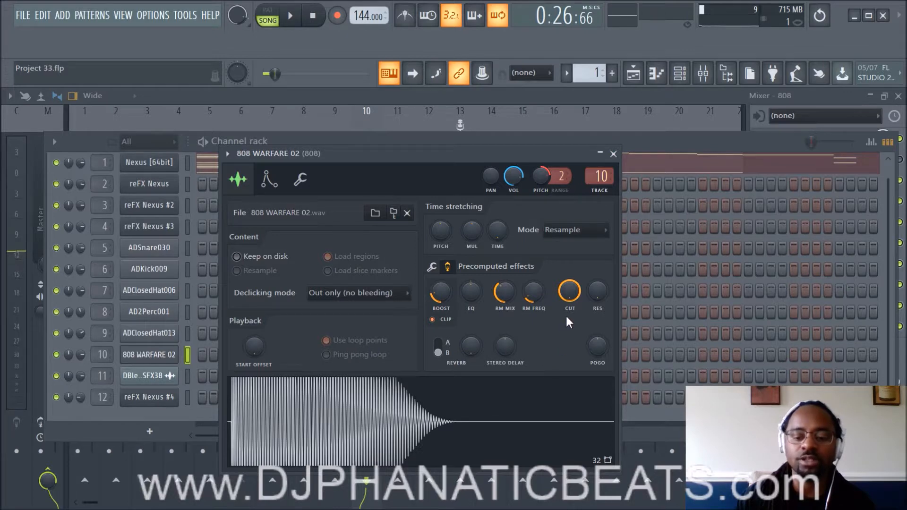
Step: Try a slightly raised sample start in the 808's precomputed effects and return it to zero
left_click(432, 267)
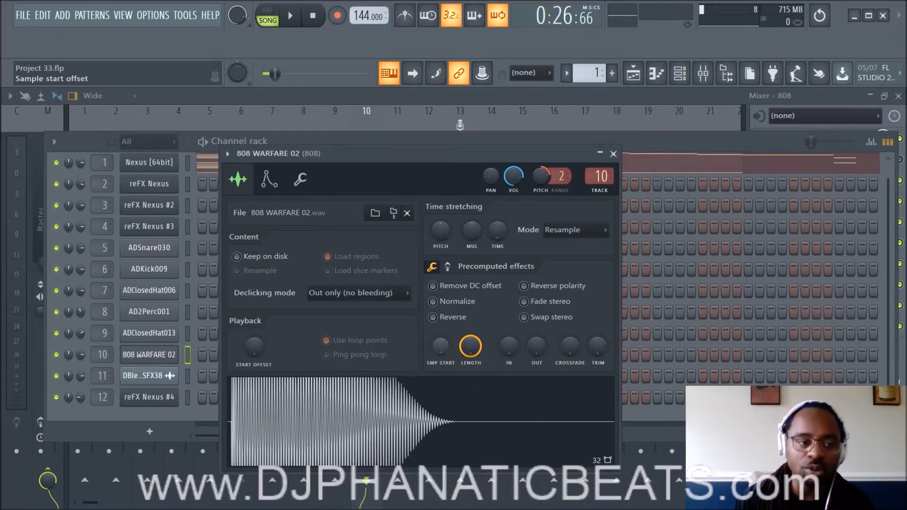
mouse_move(441, 347)
left_mouse_down()
mouse_move(441, 328)
mouse_move(441, 347)
left_mouse_up()
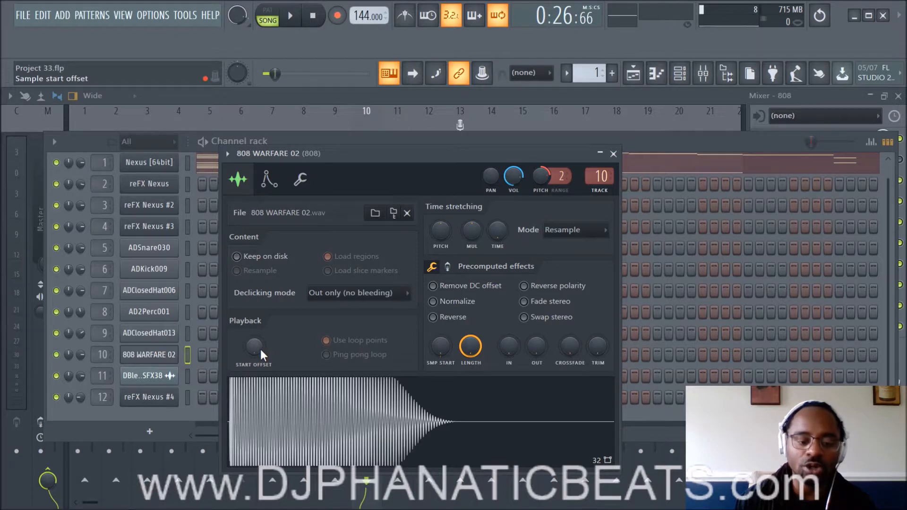
left_click_drag(447, 350, 446, 346)
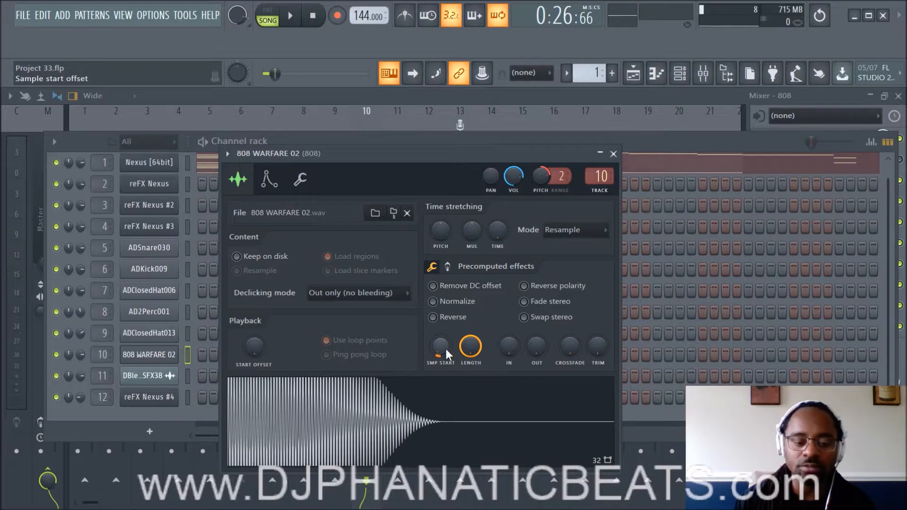
mouse_move(446, 348)
left_mouse_down()
mouse_move(446, 334)
mouse_move(446, 350)
left_mouse_up()
Step: Try a small playback start offset and a short fade-in on the 808 sample
mouse_move(258, 350)
left_mouse_down()
mouse_move(258, 334)
mouse_move(258, 346)
left_mouse_up()
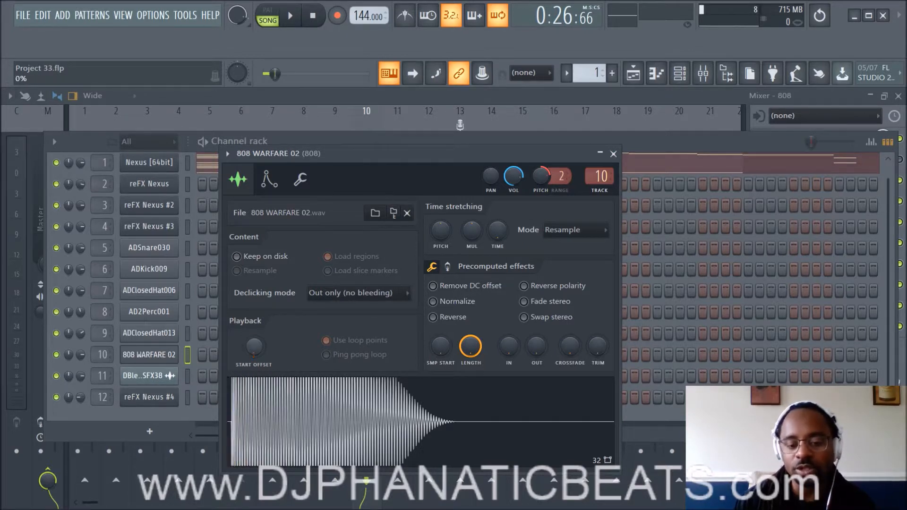
left_click_drag(470, 346, 508, 346)
mouse_move(437, 352)
left_mouse_down()
mouse_move(437, 343)
mouse_move(438, 352)
left_mouse_up()
left_click_drag(253, 348, 254, 340)
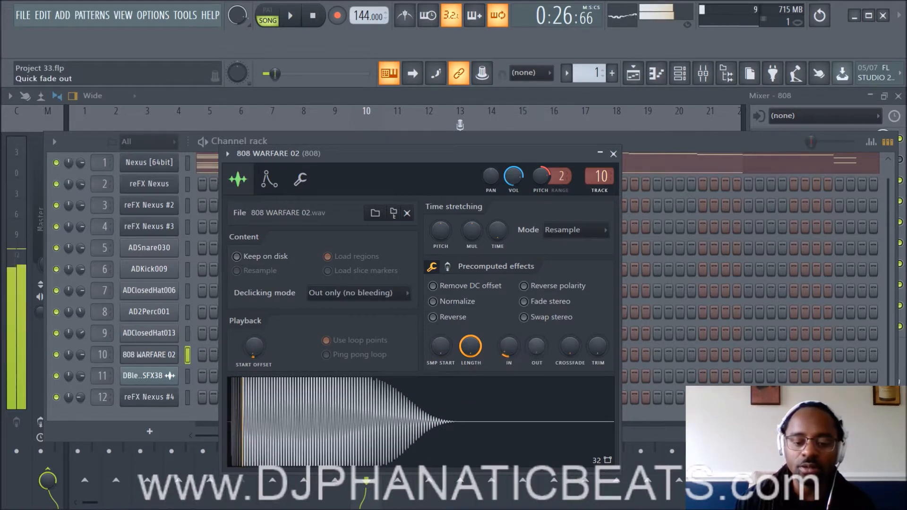
Step: Try a fade-out and loop crossfade on the 808 sample, and reset the fades, crossfade and start offset
left_click_drag(529, 352, 530, 347)
left_click_drag(552, 407, 557, 400)
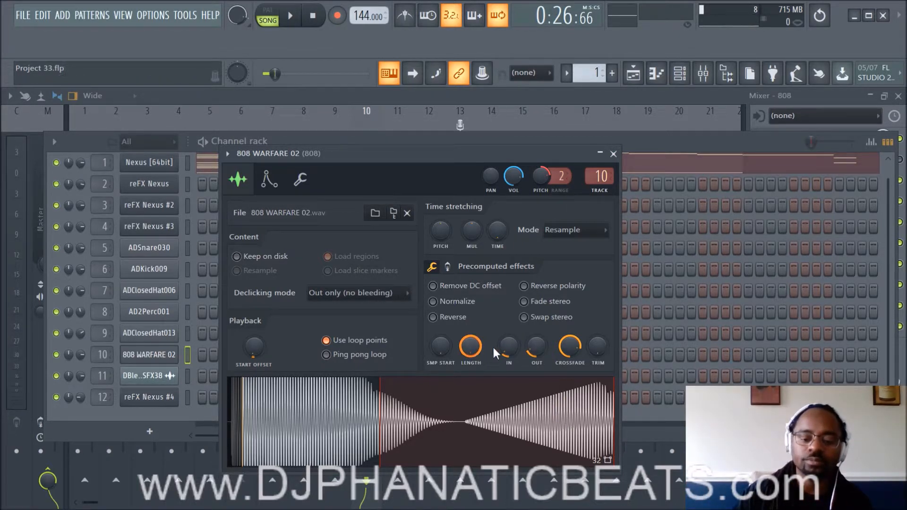
left_click_drag(510, 347, 569, 364)
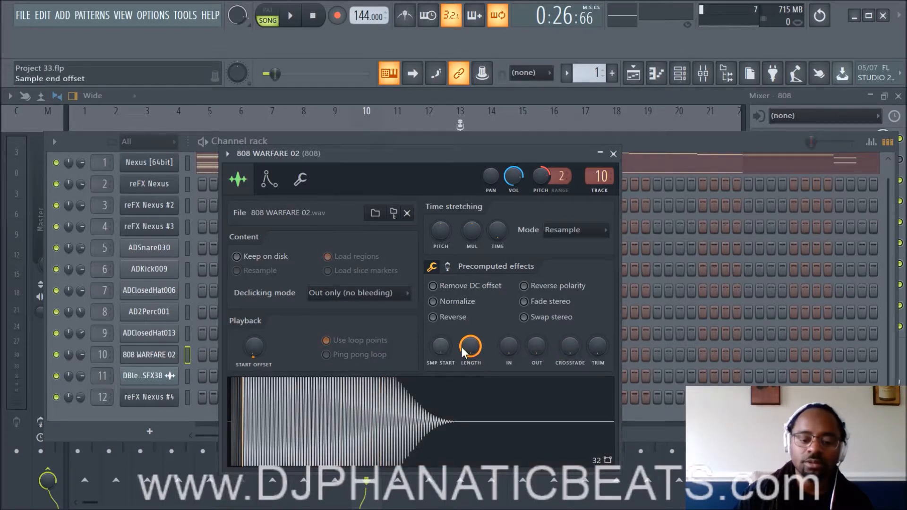
left_click_drag(464, 352, 470, 350)
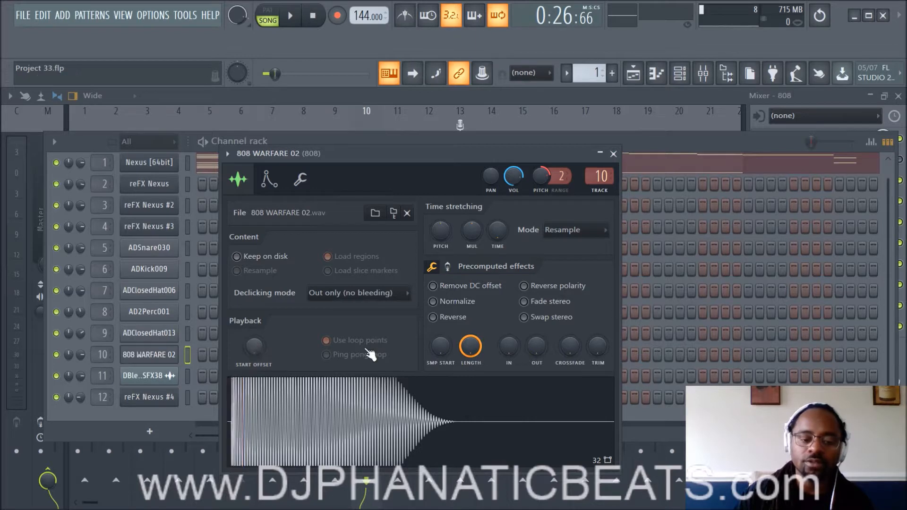
Step: Close the 808 sampler settings and check the Perc track's Fruity Reeverb 2 in the mixer
left_click(613, 154)
left_click(705, 75)
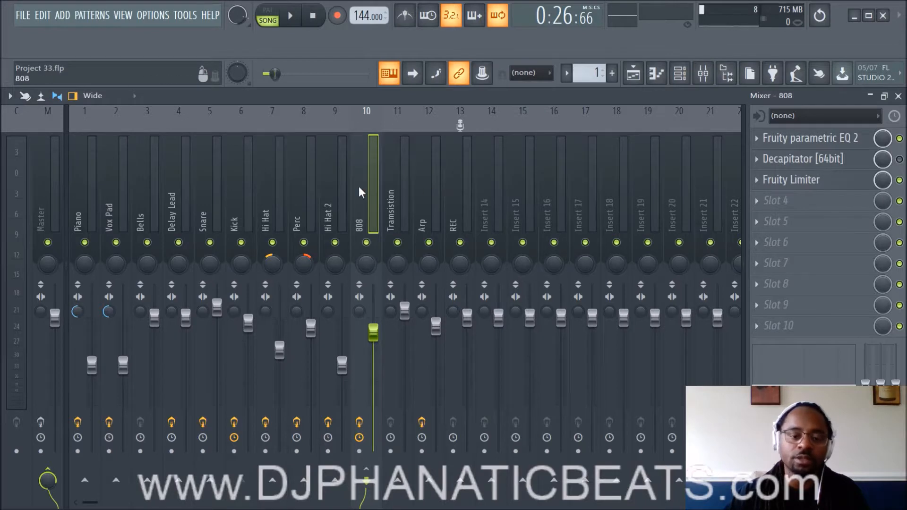
left_click(337, 192)
left_click(301, 194)
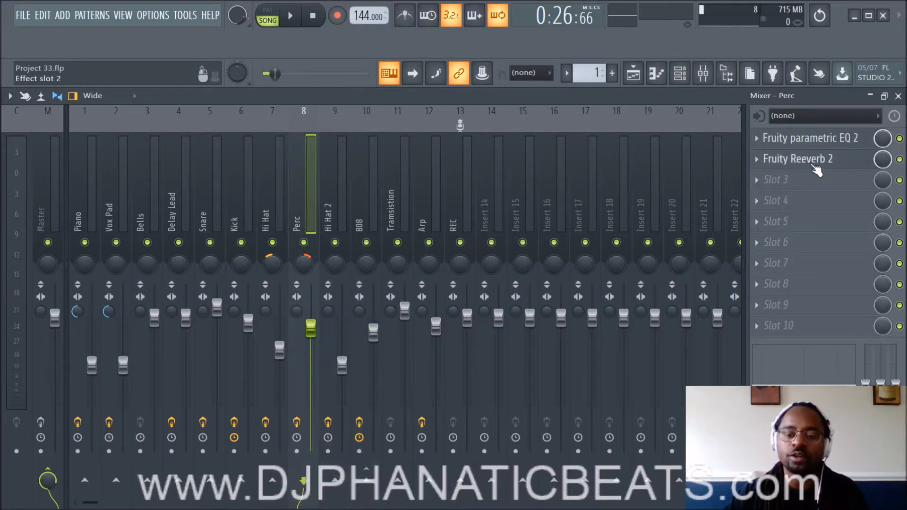
left_click(816, 171)
left_click(299, 163)
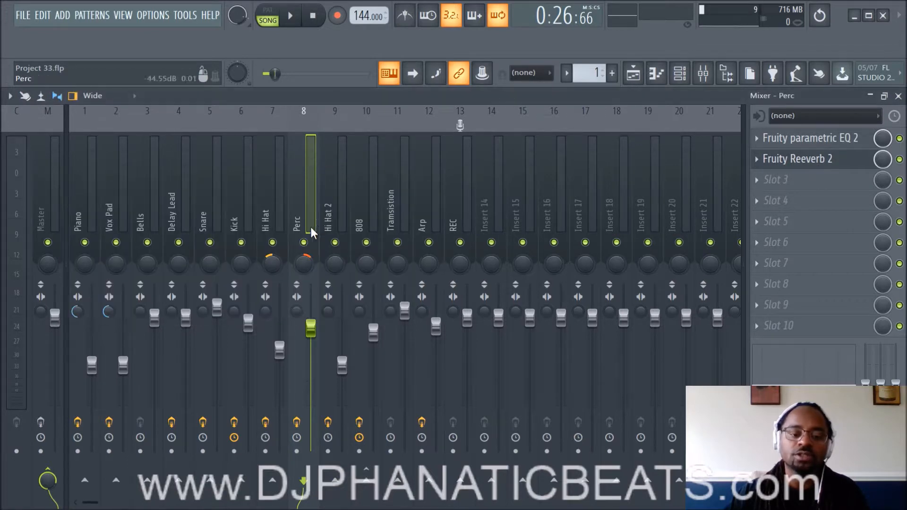
Step: Solo the Perc mixer track and compare its playback with Fruity Reeverb 2 enabled and bypassed
key("space")
key("space")
key("space")
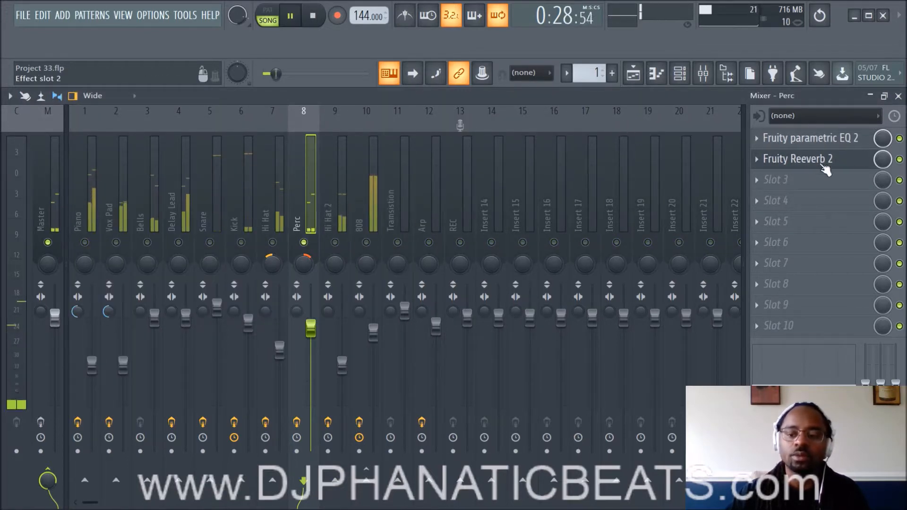
key("space")
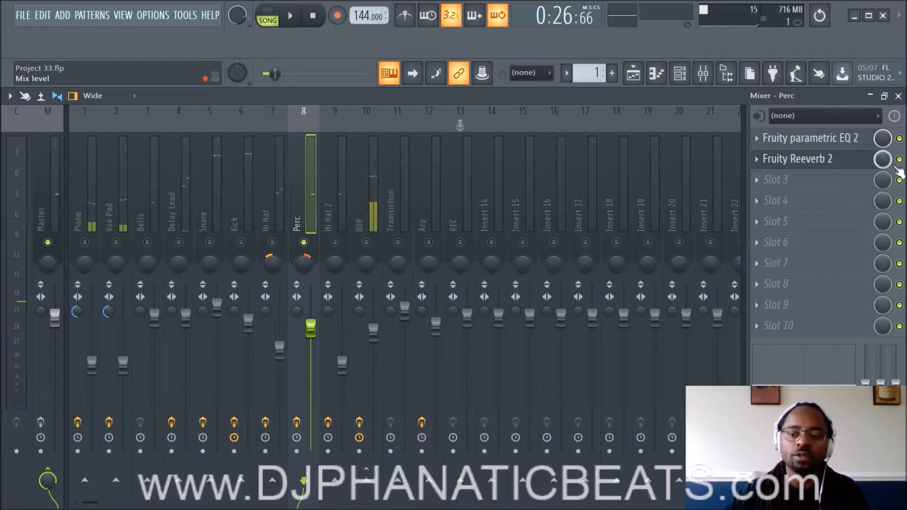
key("space")
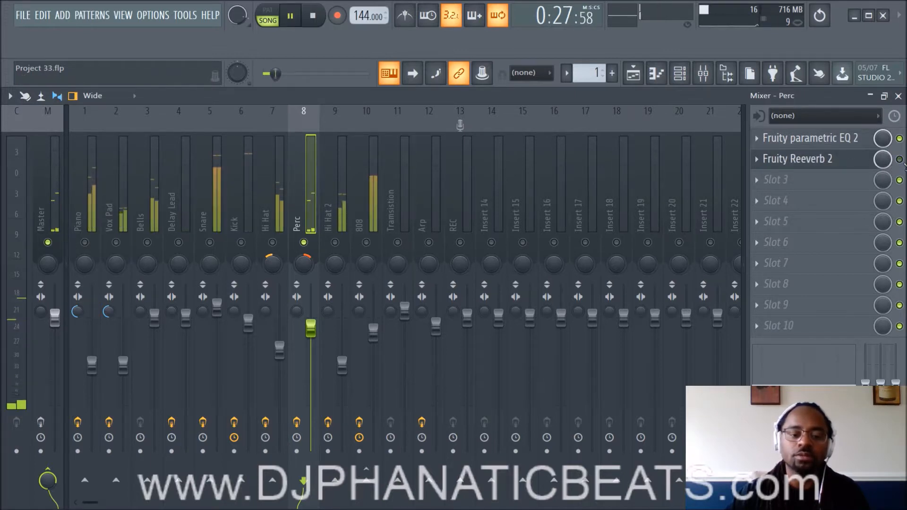
key("space")
key("space")
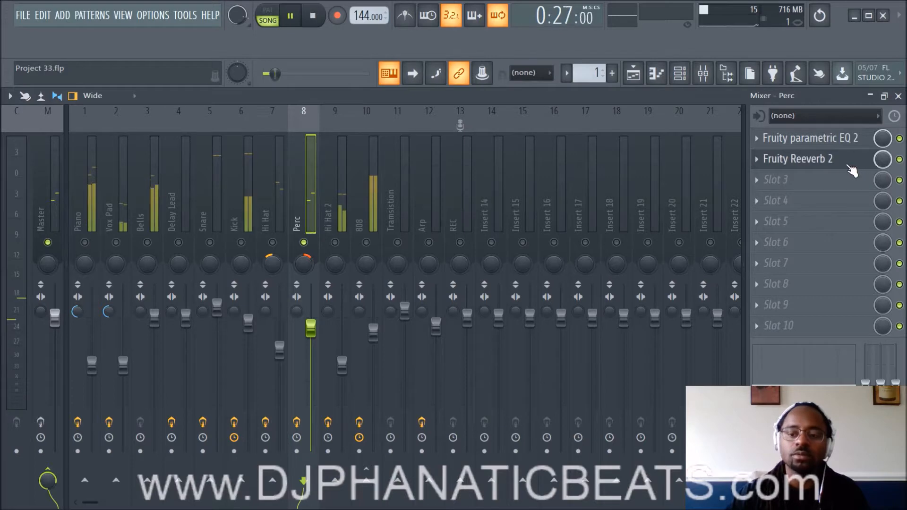
key("space")
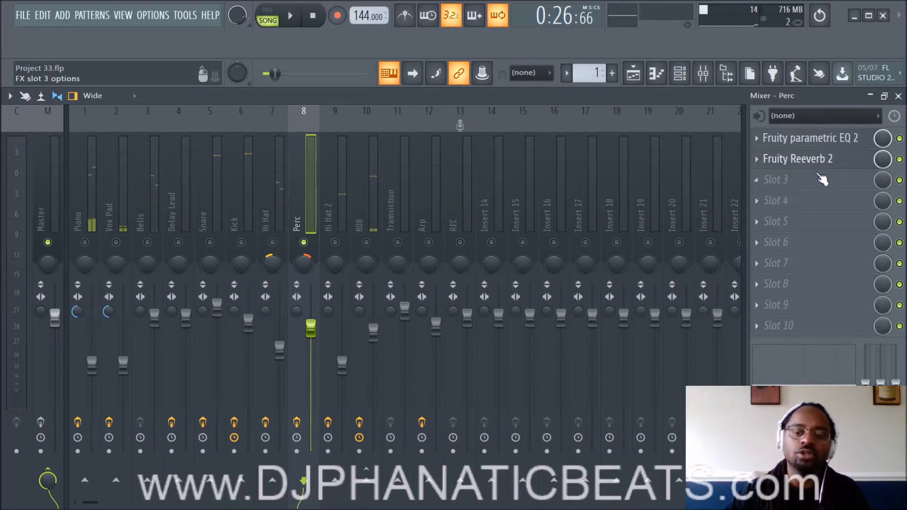
Step: Open Fruity Reeverb 2 on the Perc track and raise its modulation amount during playback
left_click(816, 161)
left_click_drag(309, 205, 541, 158)
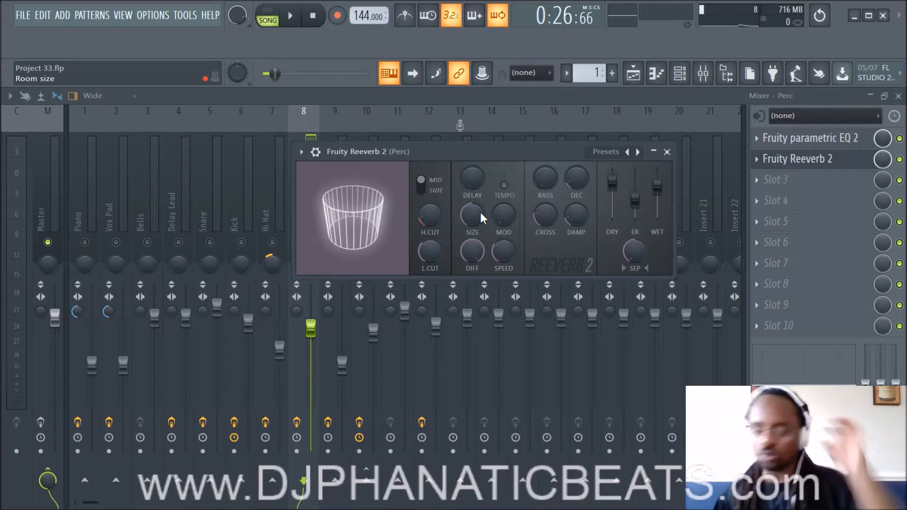
key("space")
left_click_drag(494, 216, 494, 172)
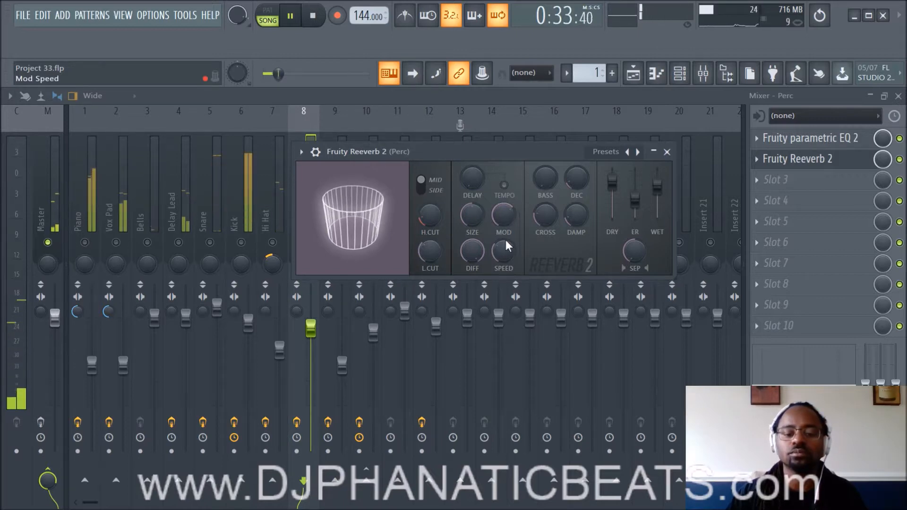
Step: Adjust the modulation speed and depth of the Perc track's Fruity Reeverb 2 during playback, stop the song, and close the plugin
mouse_move(506, 245)
left_mouse_down()
mouse_move(506, 225)
mouse_move(506, 239)
left_mouse_up()
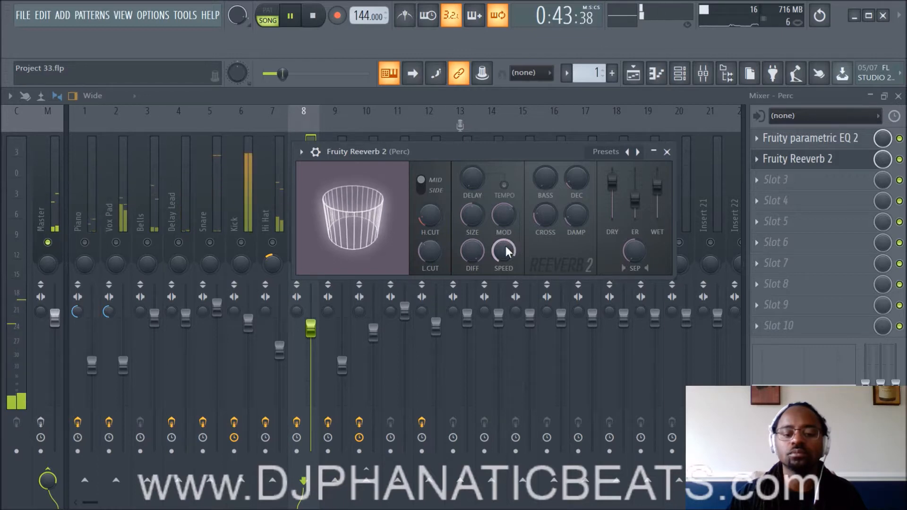
left_click_drag(503, 215, 504, 234)
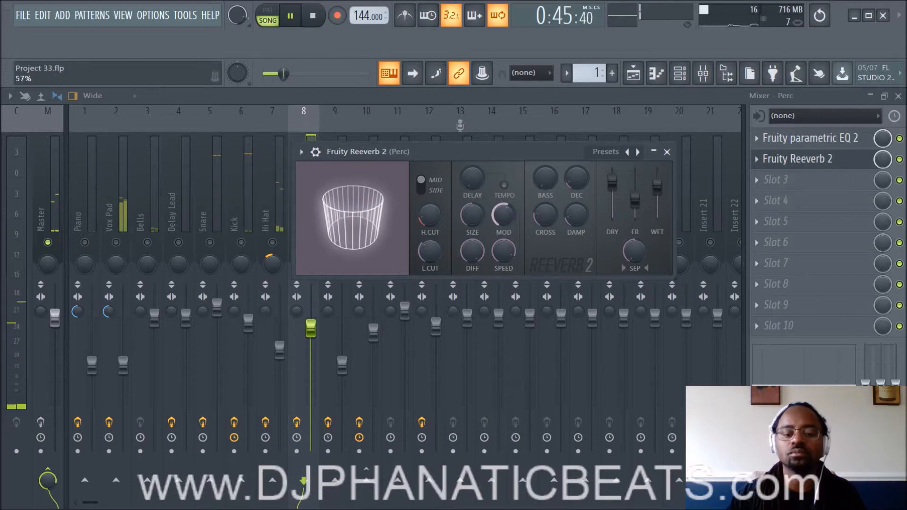
key("space")
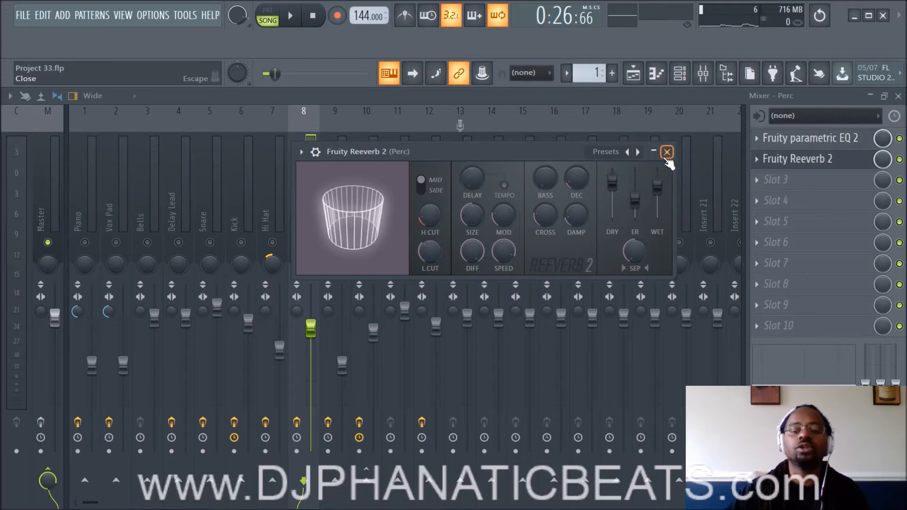
left_click(667, 152)
Step: Solo the Kick mixer track, play it briefly, and load Fruity Reeverb 2 into its effect slot 3
left_click(244, 199)
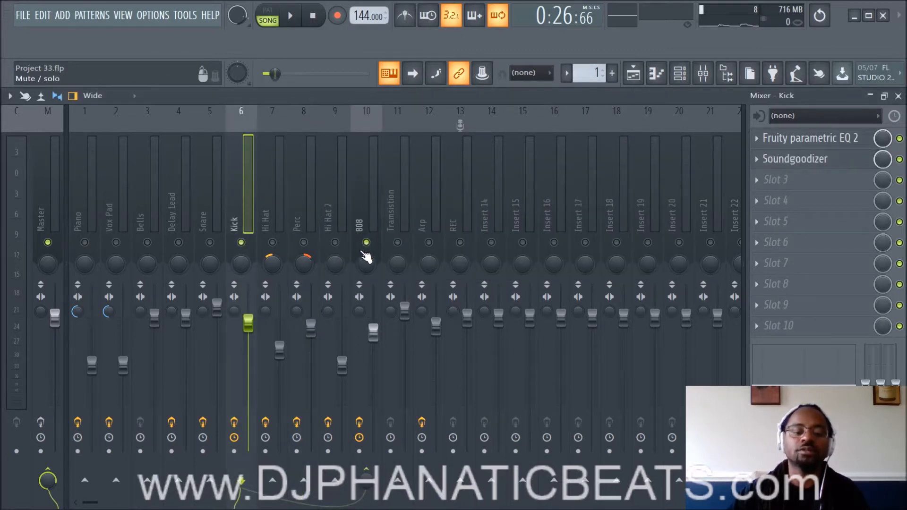
key("space")
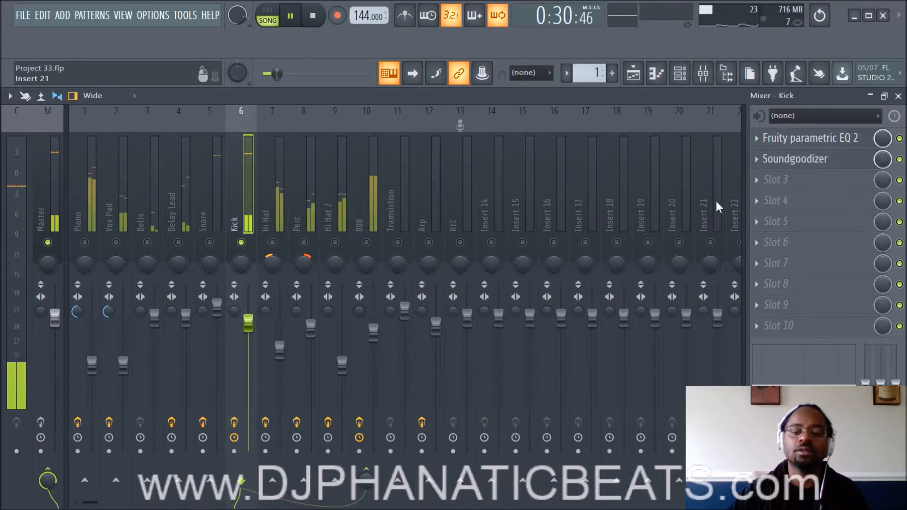
key("space")
left_click(751, 179)
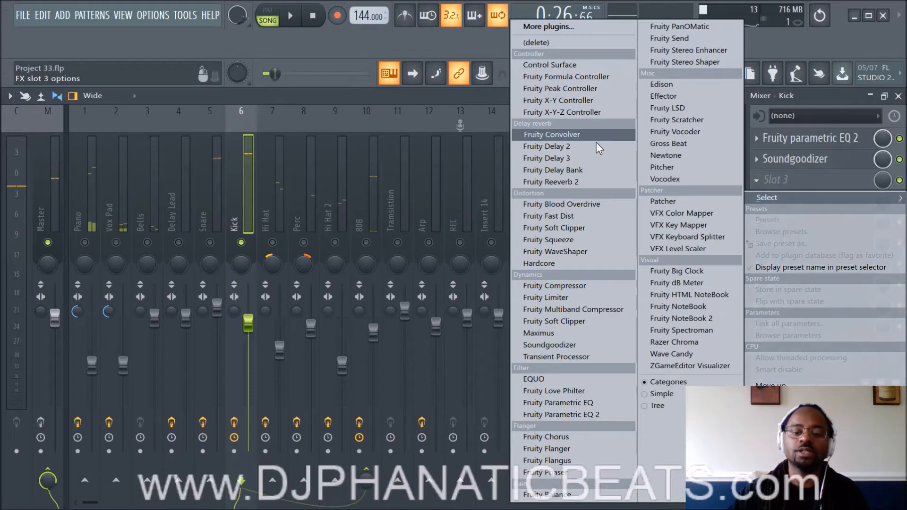
left_click(581, 182)
left_click_drag(251, 142, 412, 182)
Step: Set the Kick reverb's room size to 100 during playback, and raise its modulation depth and wet level
key("space")
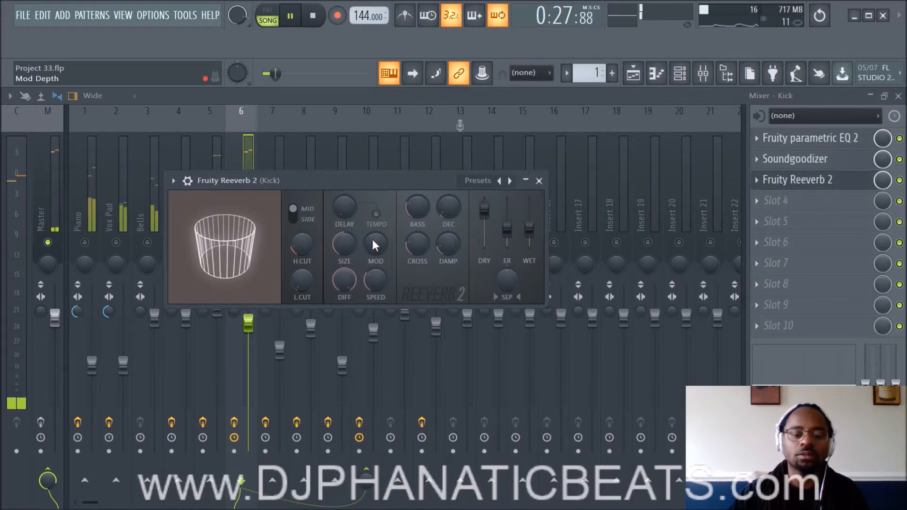
left_click_drag(341, 253, 341, 204)
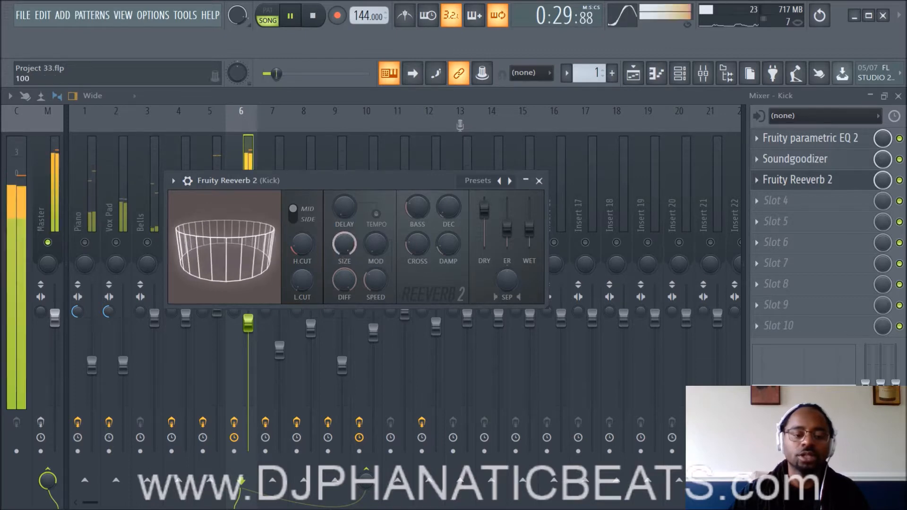
mouse_move(377, 250)
left_mouse_down()
mouse_move(376, 210)
mouse_move(375, 245)
left_mouse_up()
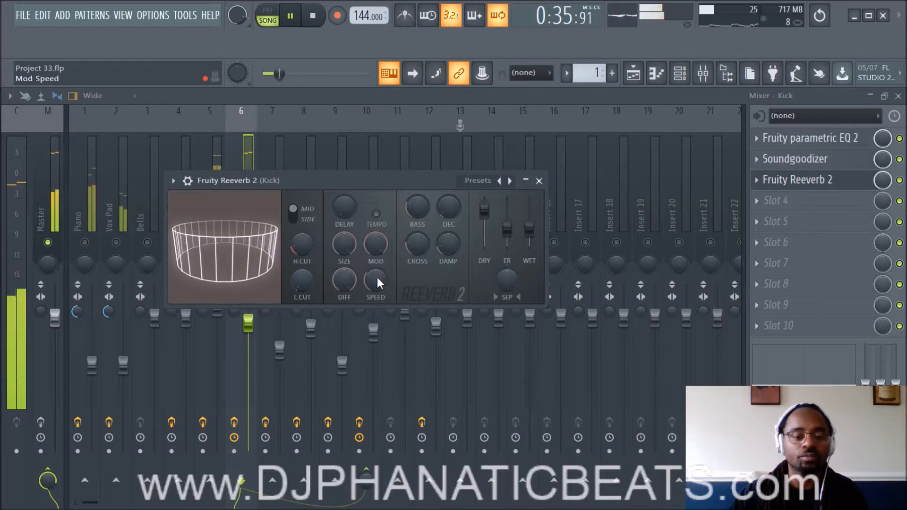
left_click_drag(530, 238, 531, 236)
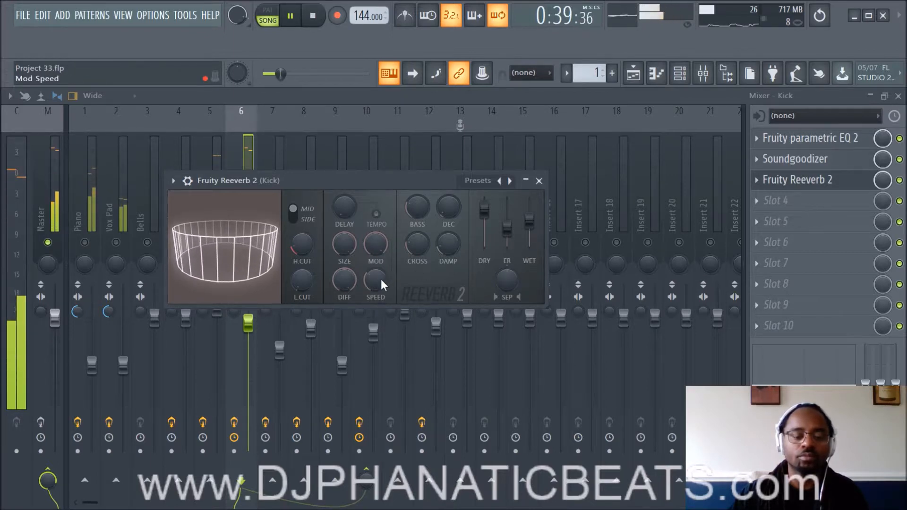
key("space")
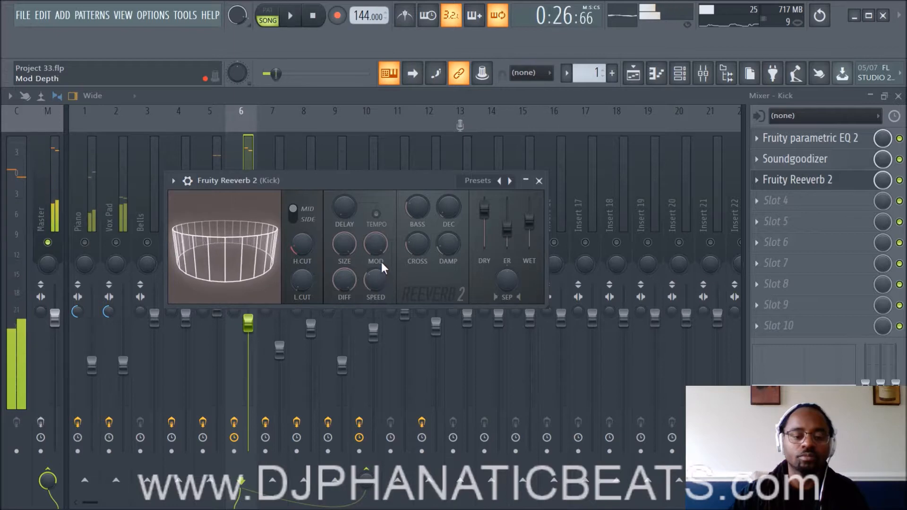
Step: Try the Kick reverb's modulation speed at 74%, 100% and 8% while the song plays, and stop playback
key("space")
mouse_move(380, 263)
left_mouse_down()
mouse_move(380, 237)
mouse_move(376, 272)
mouse_move(375, 261)
left_mouse_up()
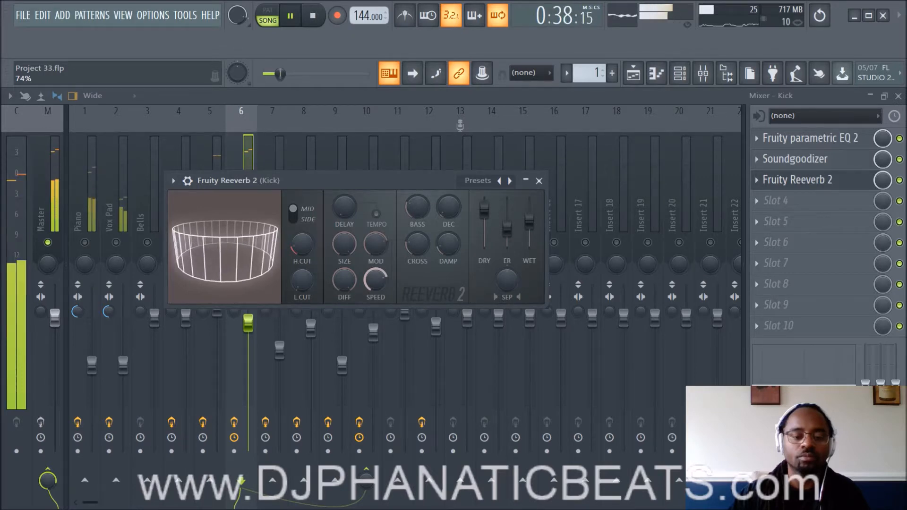
left_click_drag(375, 280, 375, 264)
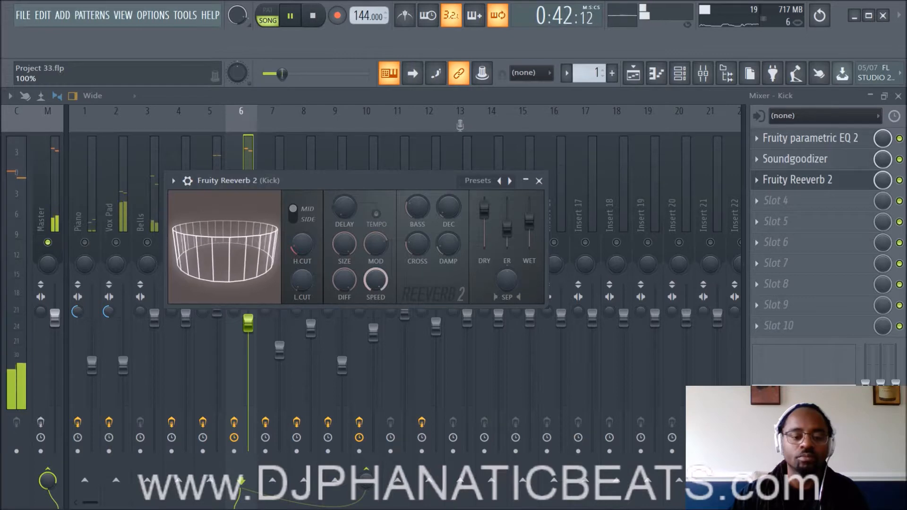
left_click_drag(375, 280, 375, 312)
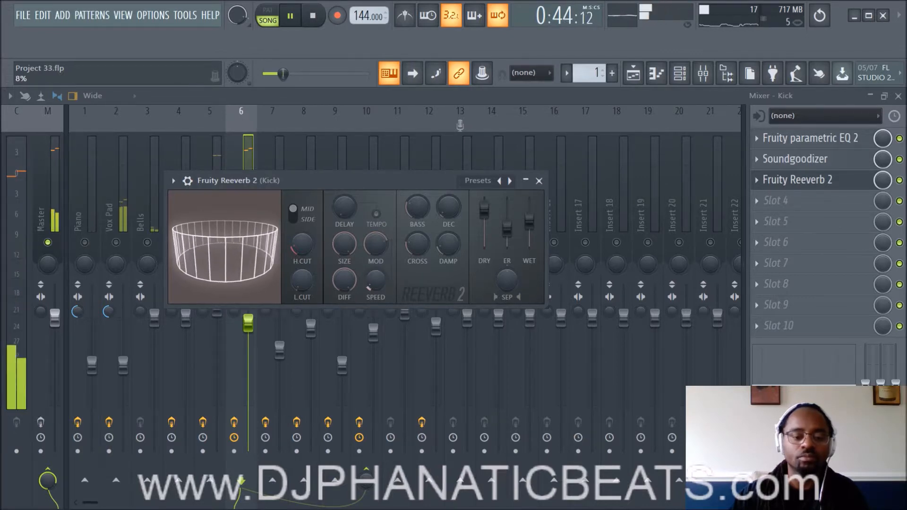
mouse_move(375, 281)
left_mouse_down()
mouse_move(375, 266)
mouse_move(375, 296)
mouse_move(375, 286)
left_mouse_up()
key("space")
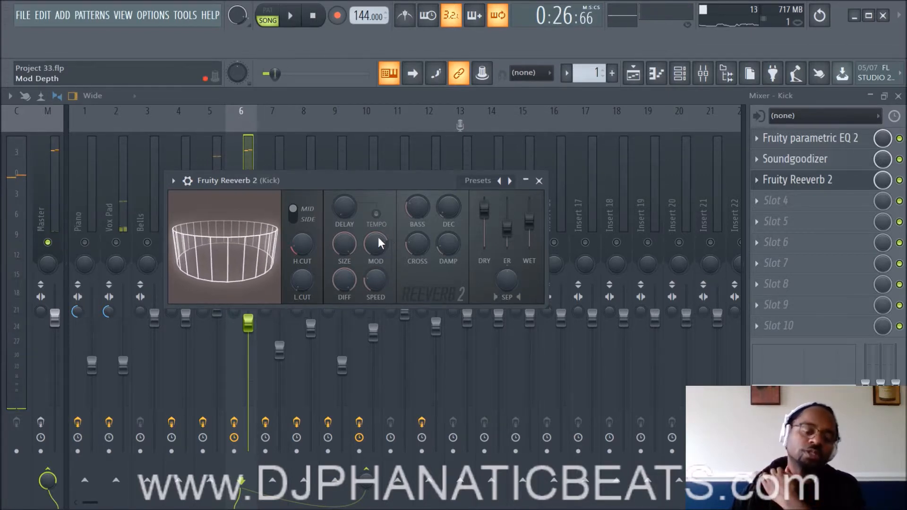
Step: Adjust the Kick reverb's modulation depth, compare modulation speeds of 100% and about 43% in playback, and close the plugin
left_click_drag(373, 250, 374, 234)
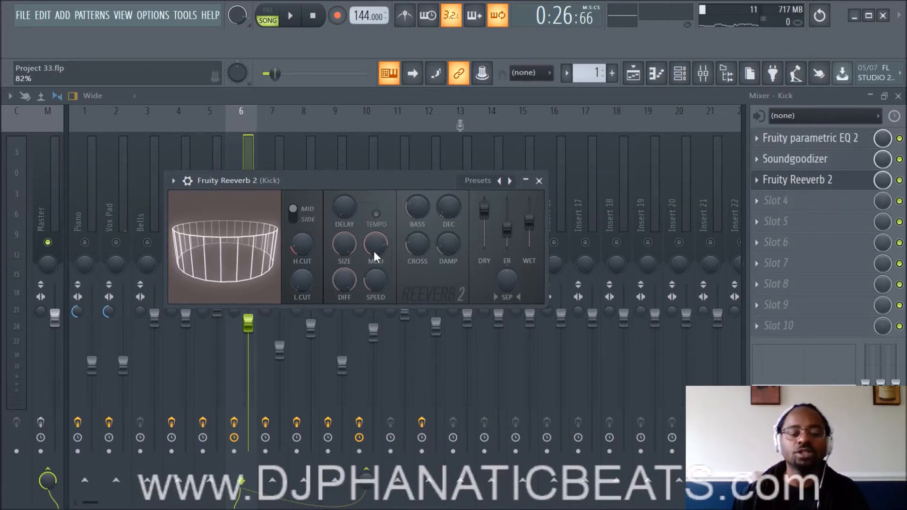
left_click_drag(376, 285, 376, 269)
key("space")
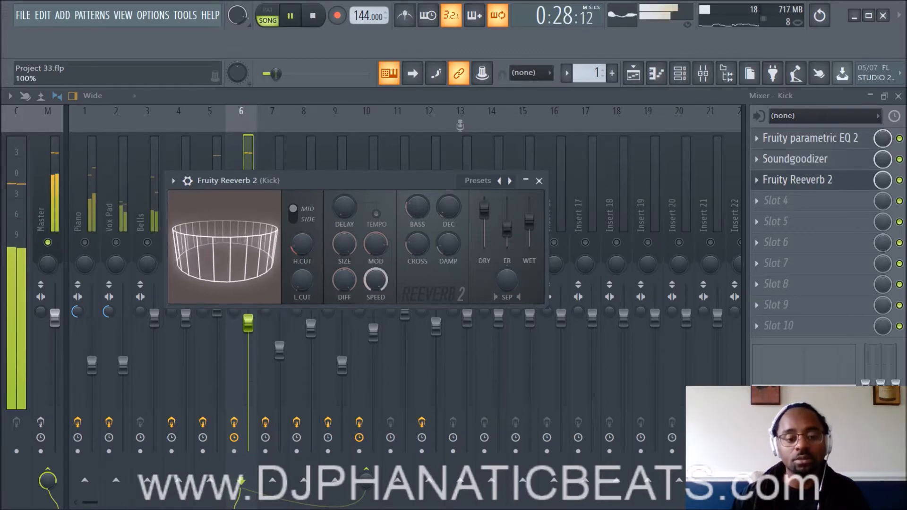
left_click_drag(381, 284, 381, 296)
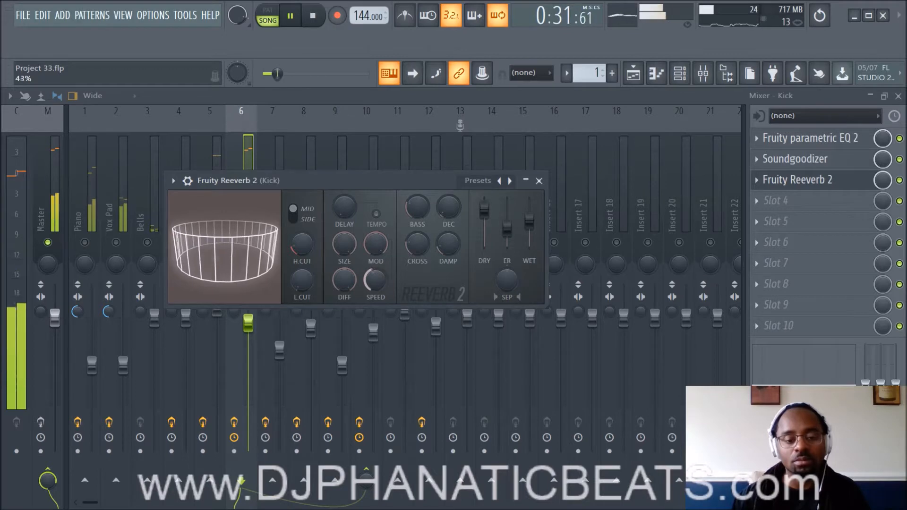
key("space")
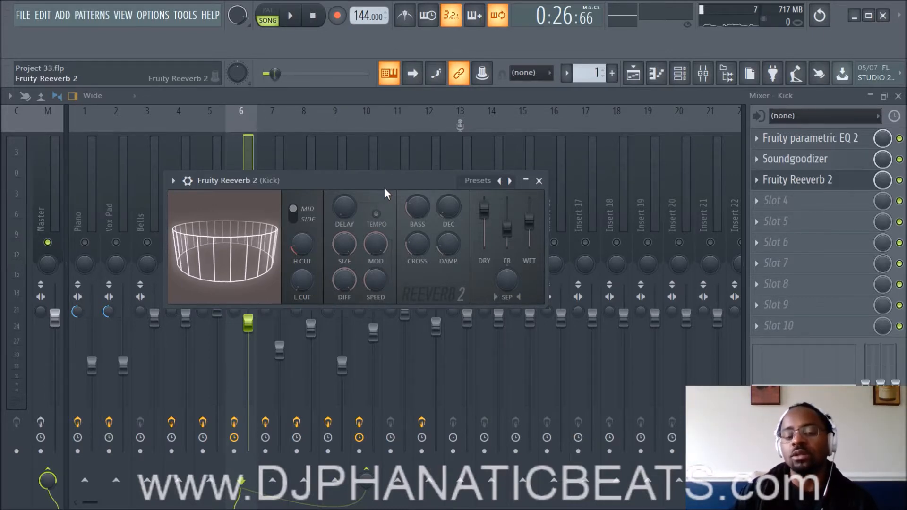
left_click_drag(384, 188, 433, 207)
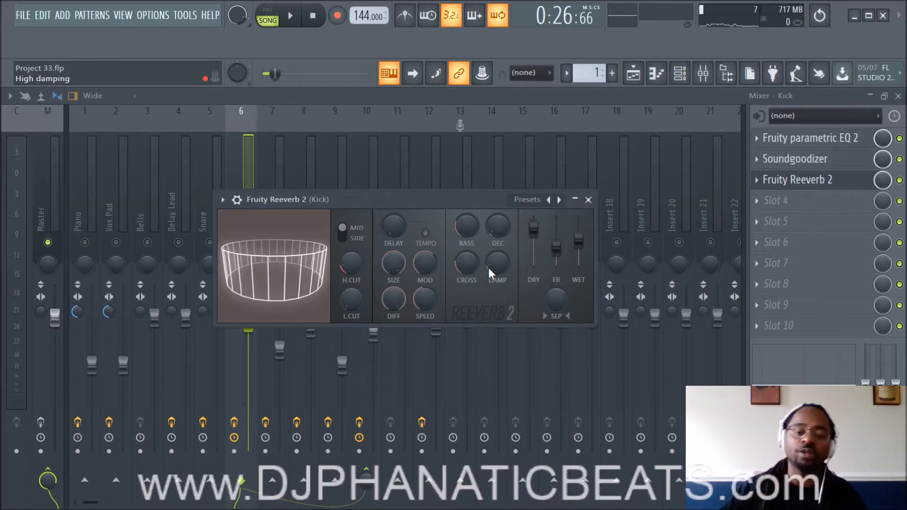
left_click(588, 199)
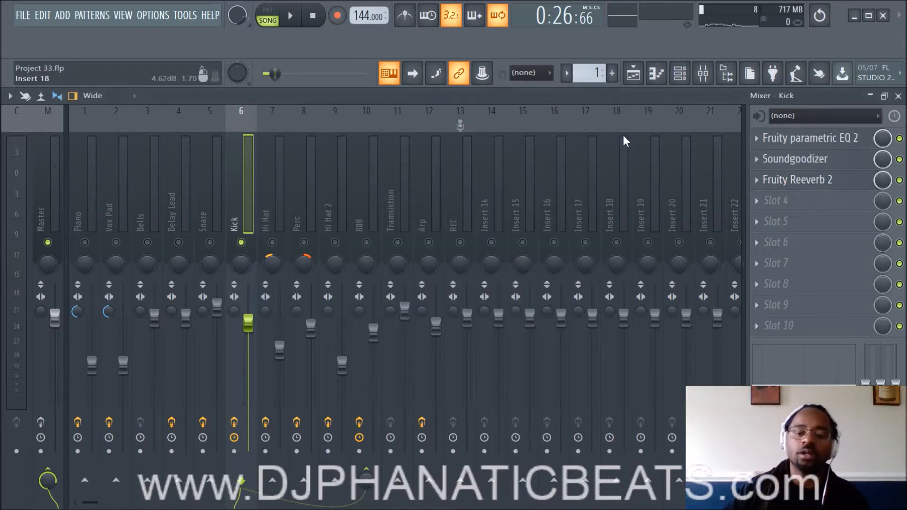
Step: Check the ADSnare030 channel's sampler settings, close them, and unsolo the Kick track in the mixer
left_click(686, 80)
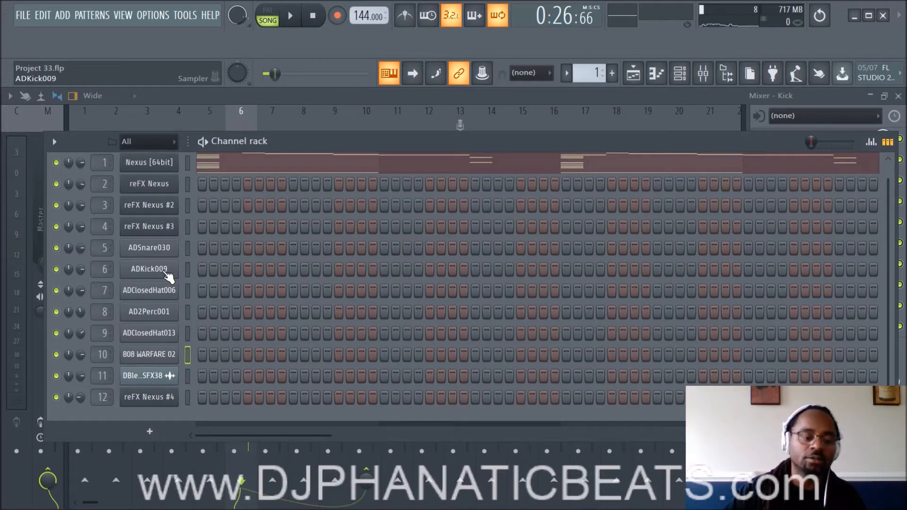
left_click(166, 247)
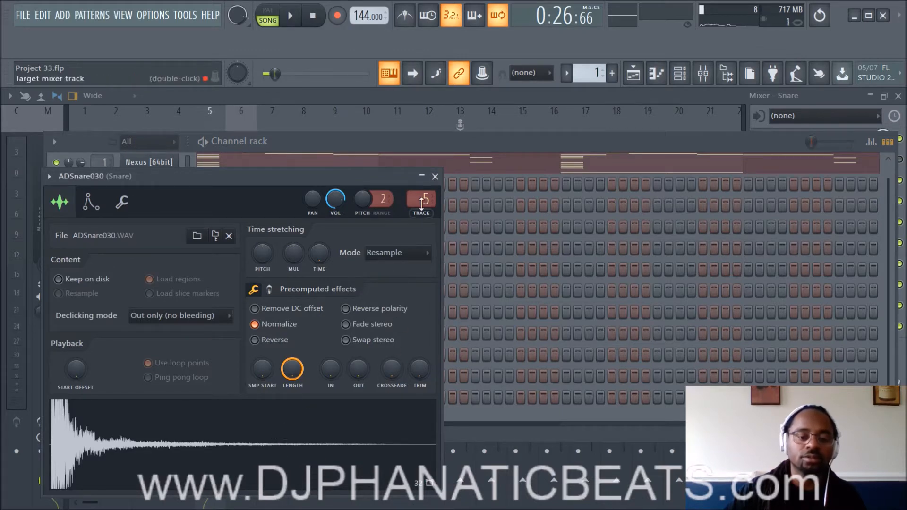
left_click(435, 177)
left_click(373, 129)
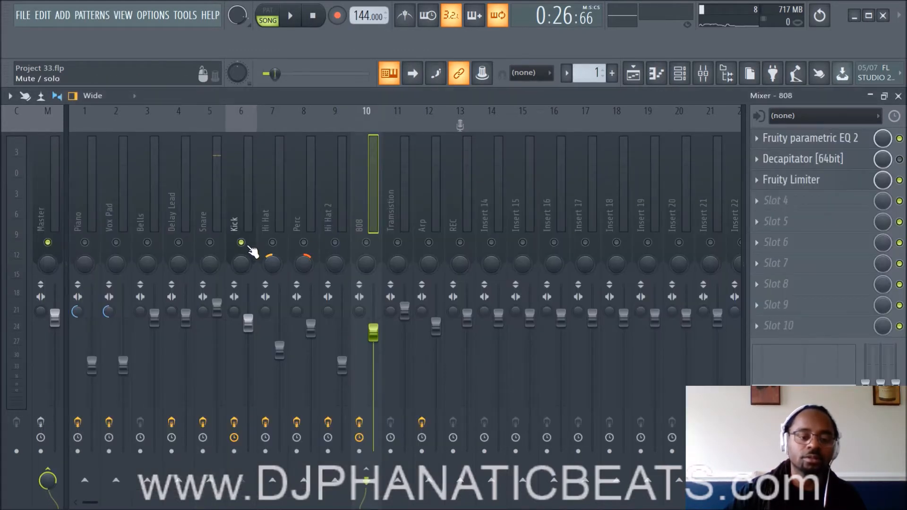
Step: Reopen the ADSnare030 channel and load its sample into the Edison audio editor
left_click(680, 73)
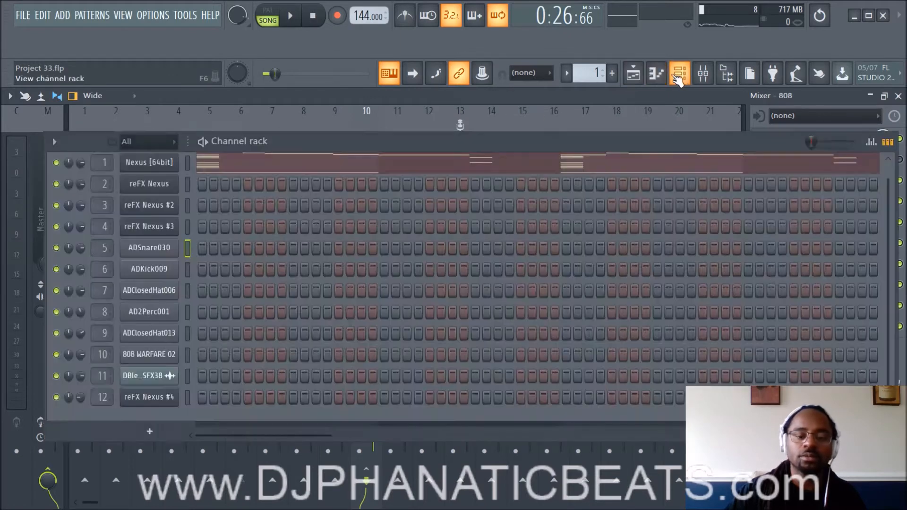
left_click(143, 249)
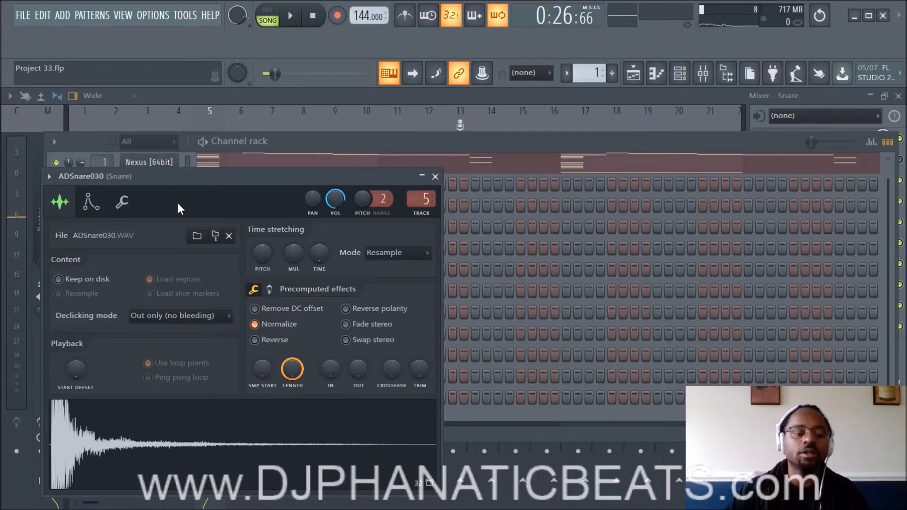
right_click(174, 431)
left_click(207, 442)
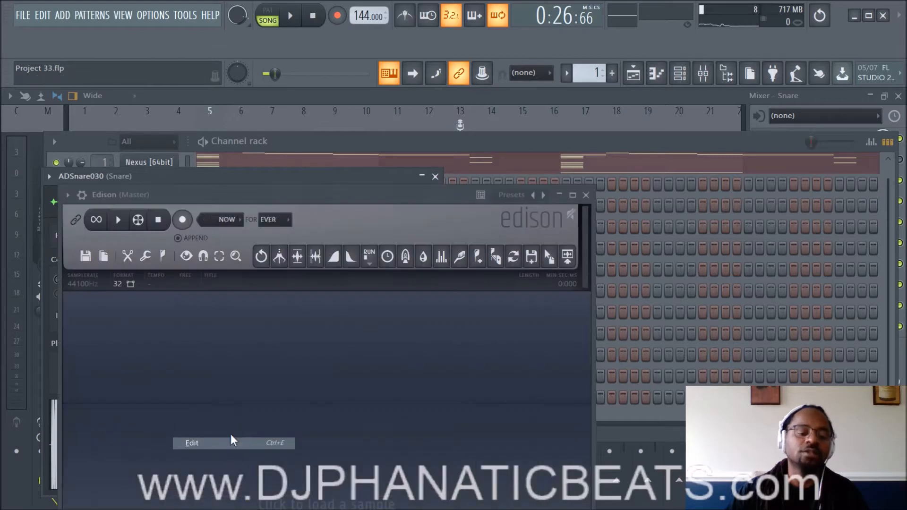
left_click_drag(358, 193, 474, 125)
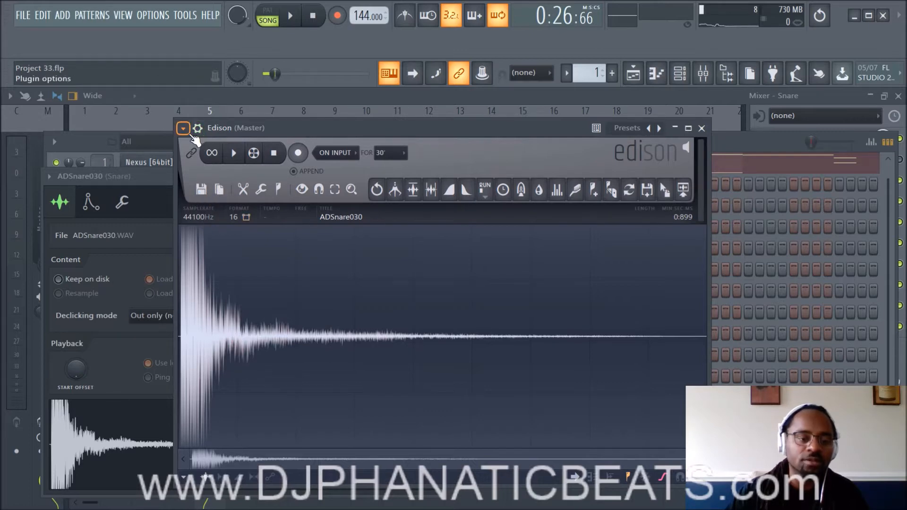
Step: Check Edison's option for saving the sample as a 24-bit WAV file, and close Edison, the snare sampler and the channel rack
left_click(202, 190)
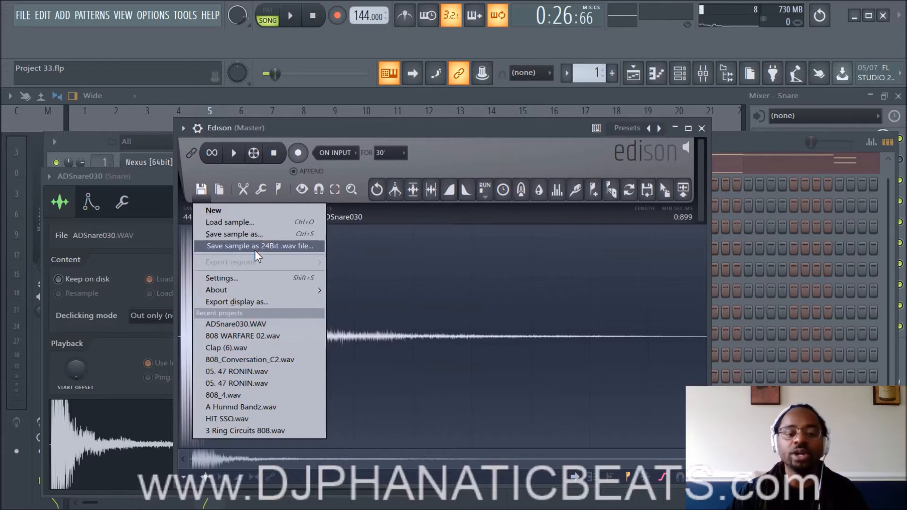
left_click(479, 157)
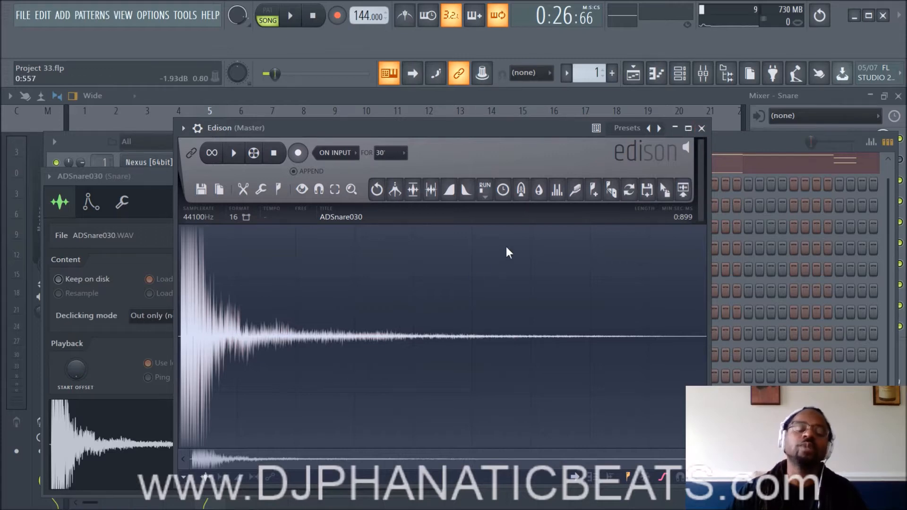
left_click(702, 129)
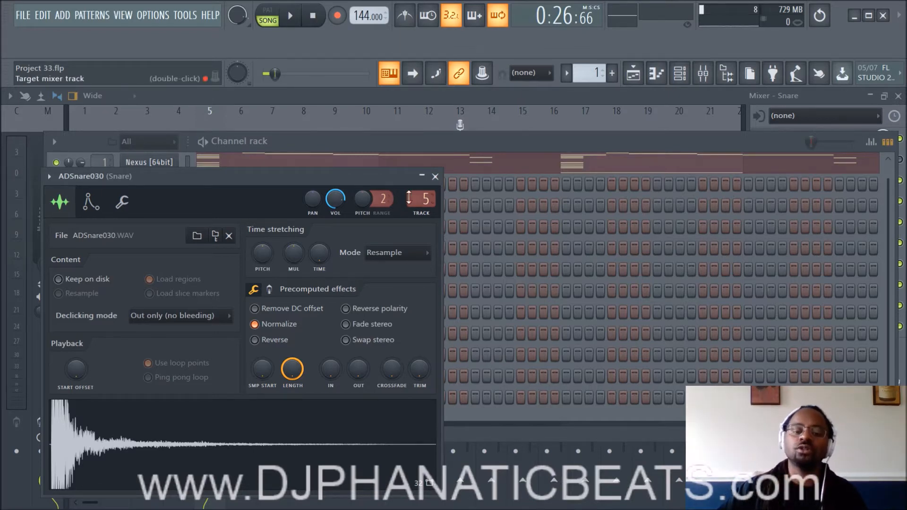
left_click(435, 176)
left_click(682, 80)
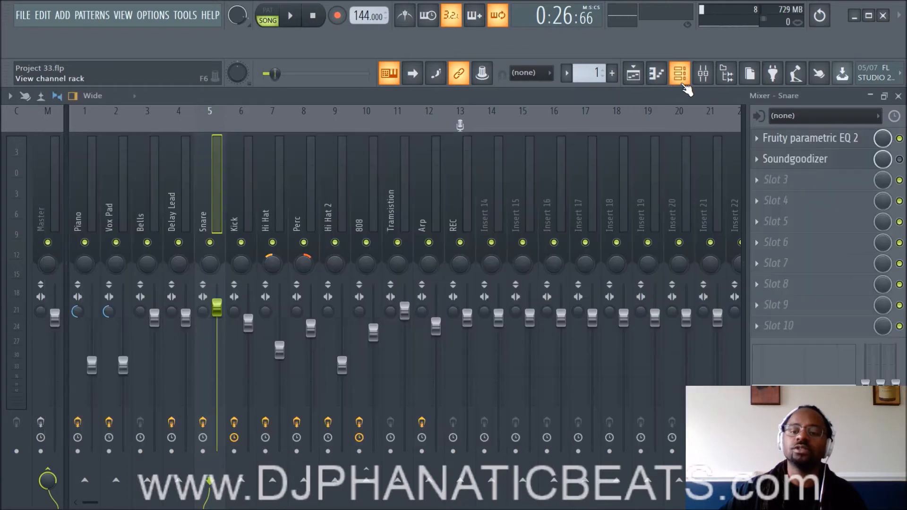
Step: Show the playlist and view the factory presets available for the main toolbar layout
left_click(633, 73)
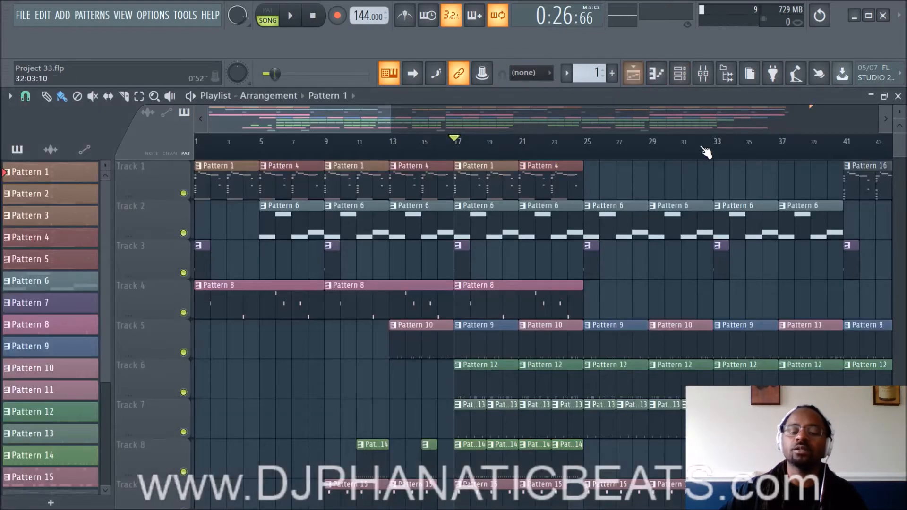
right_click(843, 42)
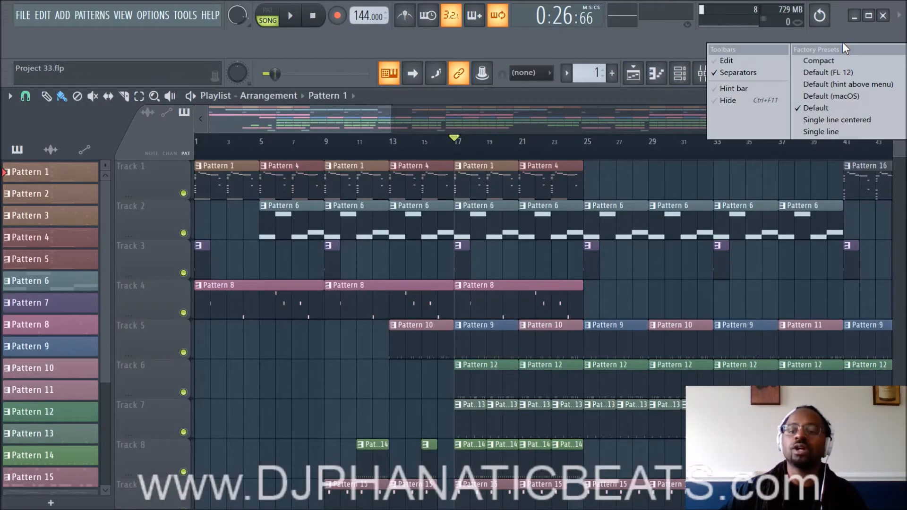
right_click(648, 50)
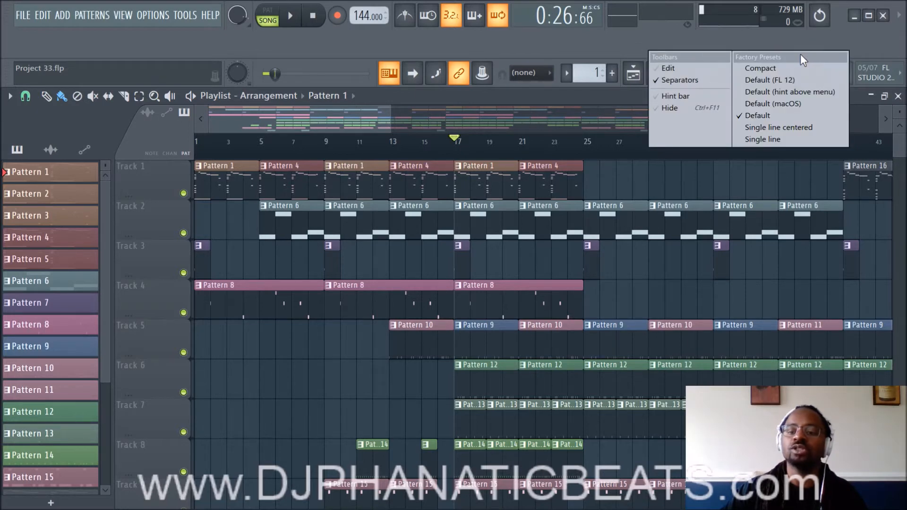
Step: Try the Compact, Default (FL 12) and Default (hint above menu) factory presets for the toolbar layout, one after another
left_click(797, 67)
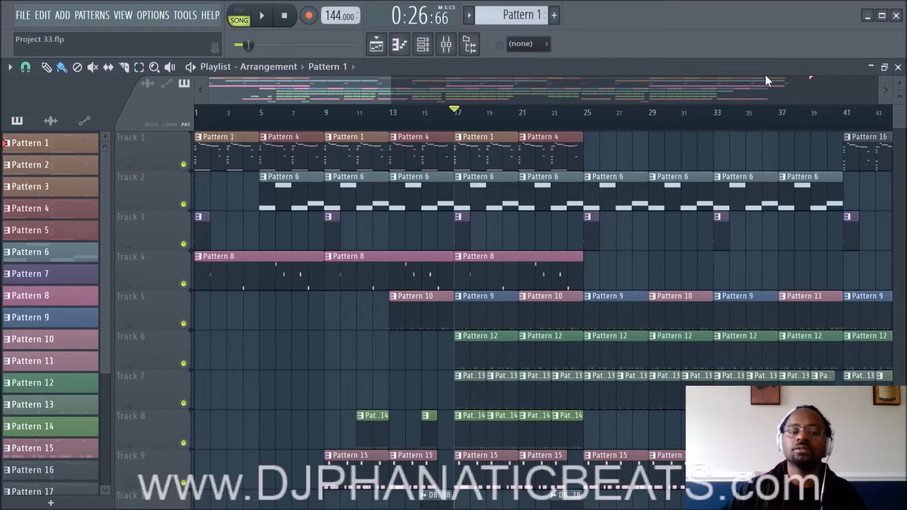
right_click(758, 27)
left_click(804, 55)
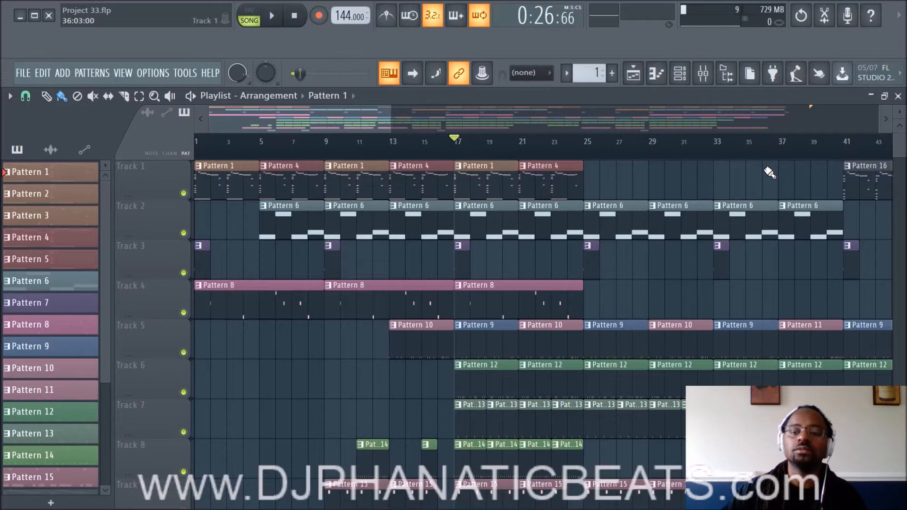
right_click(708, 49)
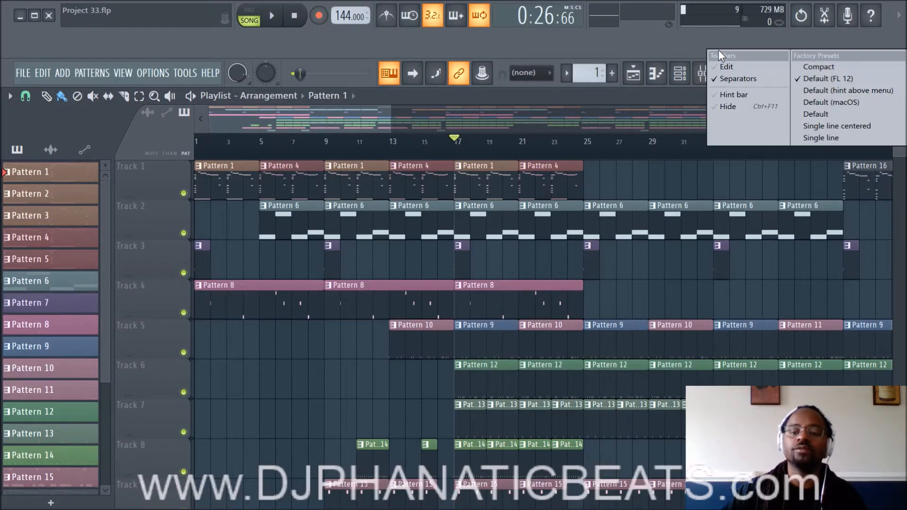
left_click(841, 90)
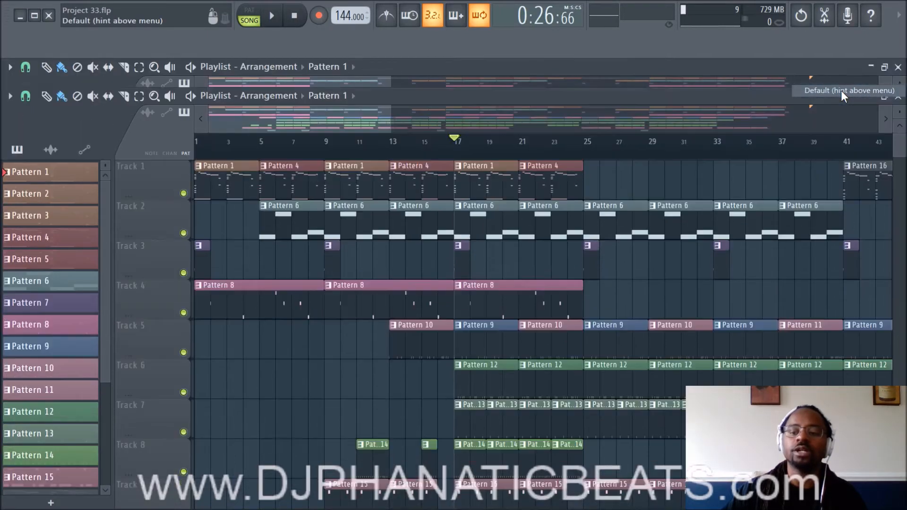
Step: Try the Default (macOS) toolbar preset and return the layout to the Default preset
right_click(767, 47)
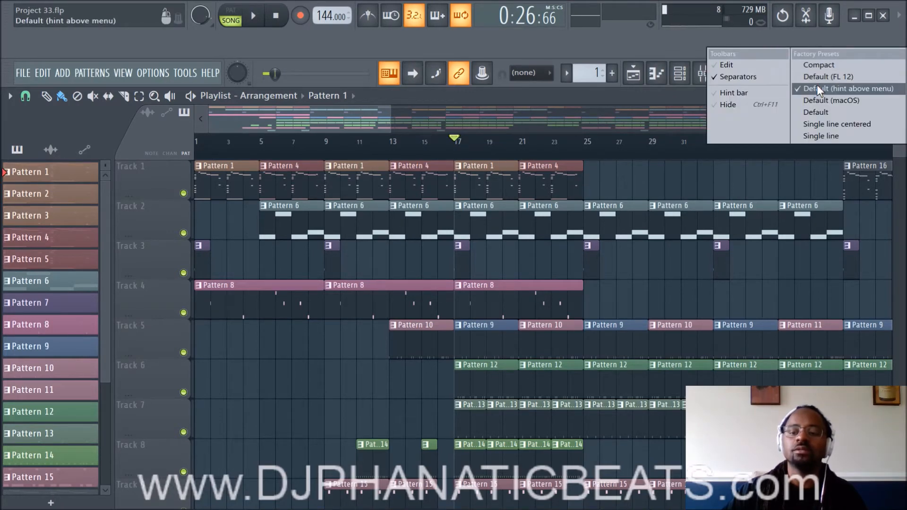
left_click(823, 100)
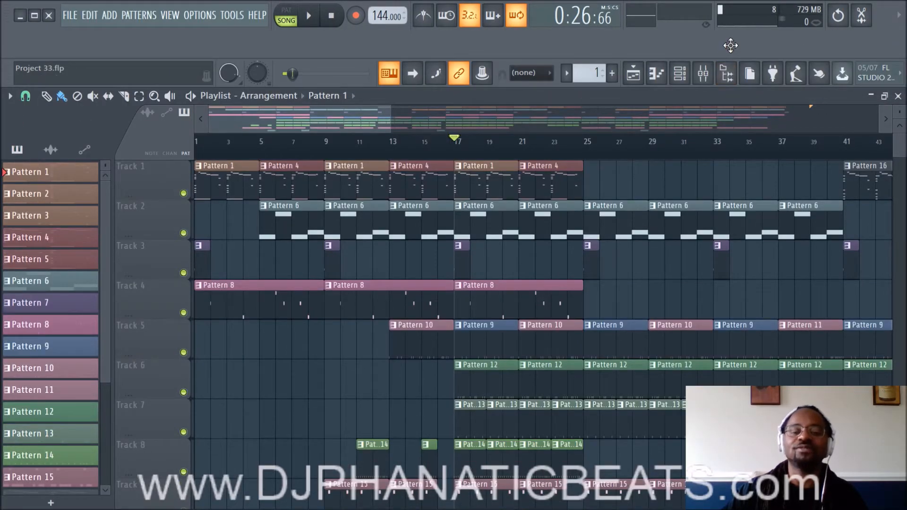
right_click(730, 45)
left_click(814, 108)
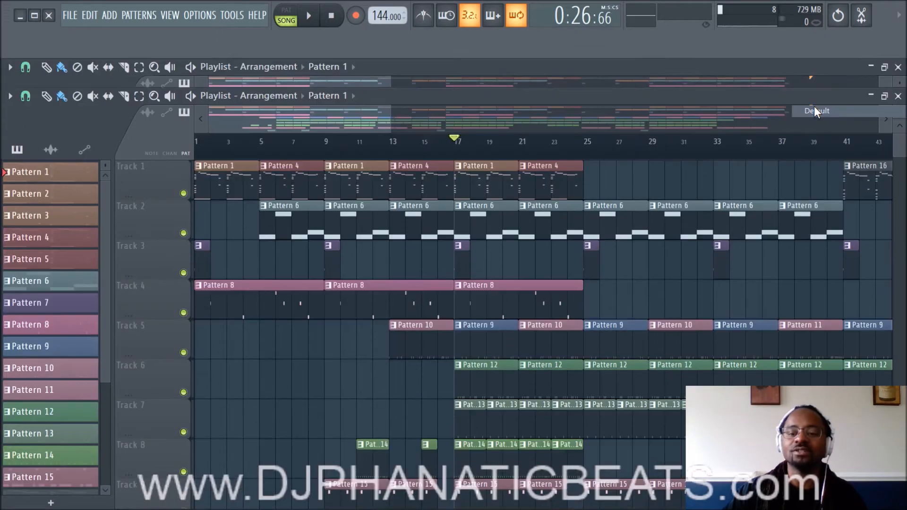
Step: Compare the Default (FL 12) toolbar layout with the Default one by switching to it and back
right_click(653, 44)
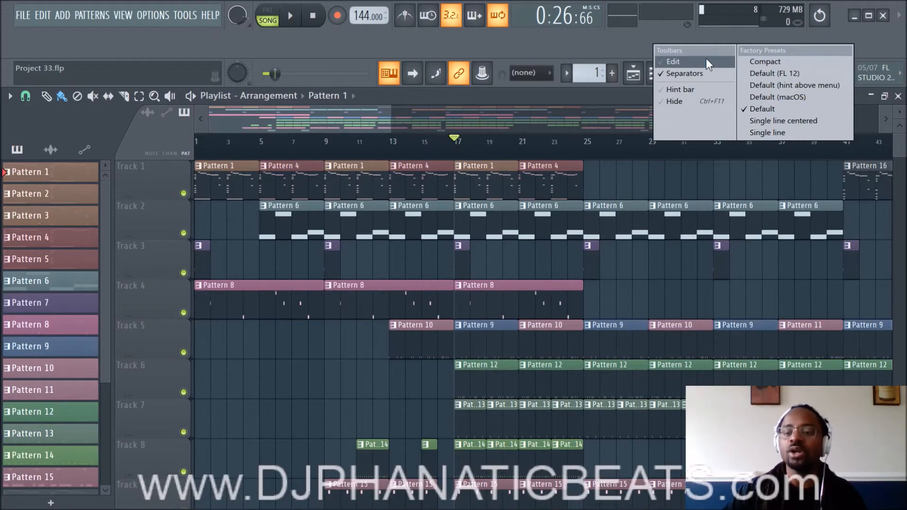
left_click(755, 73)
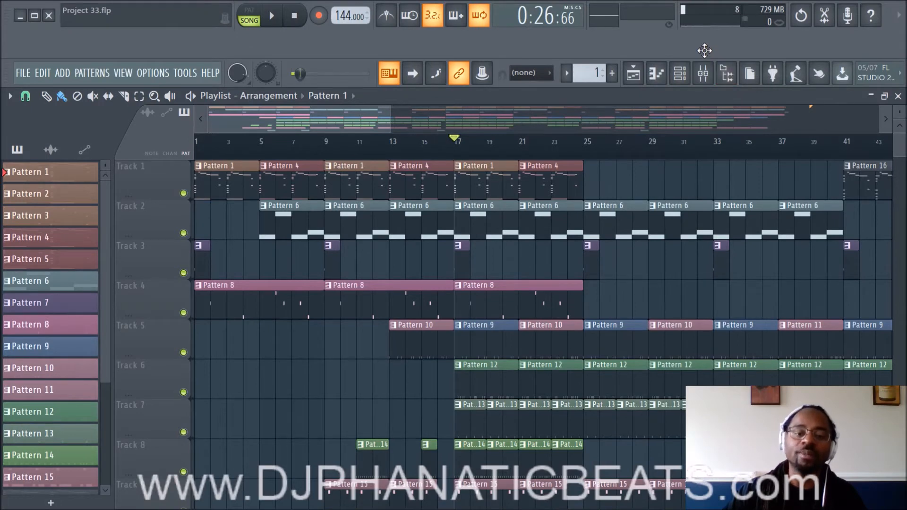
right_click(704, 51)
left_click(812, 116)
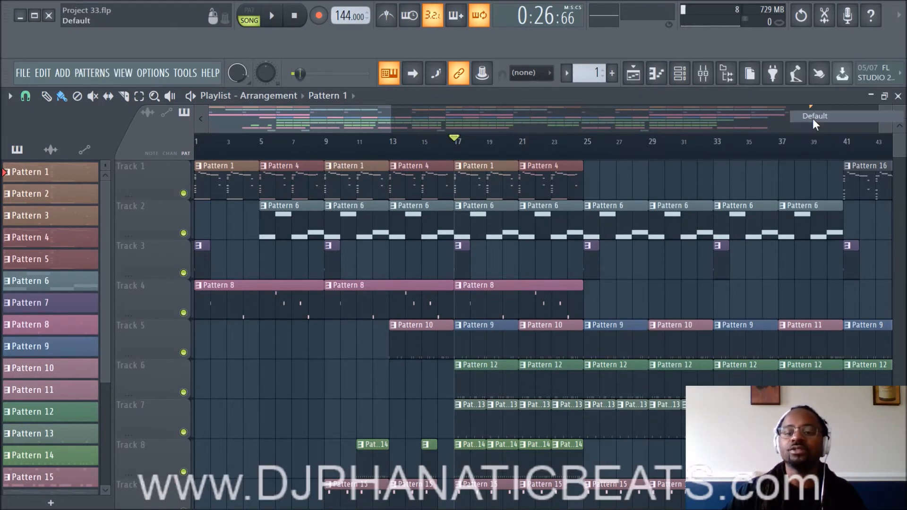
Step: Try the Single line centered toolbar preset, followed by the Single line preset
right_click(735, 42)
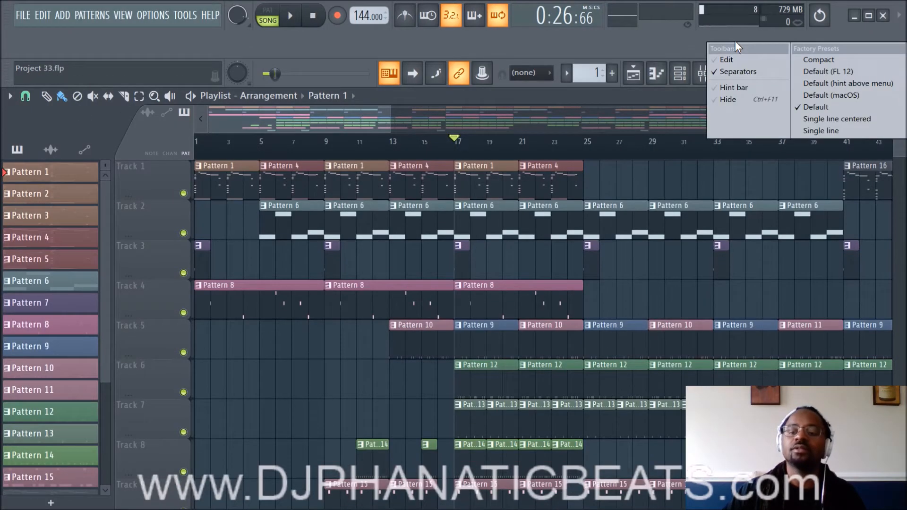
left_click(825, 119)
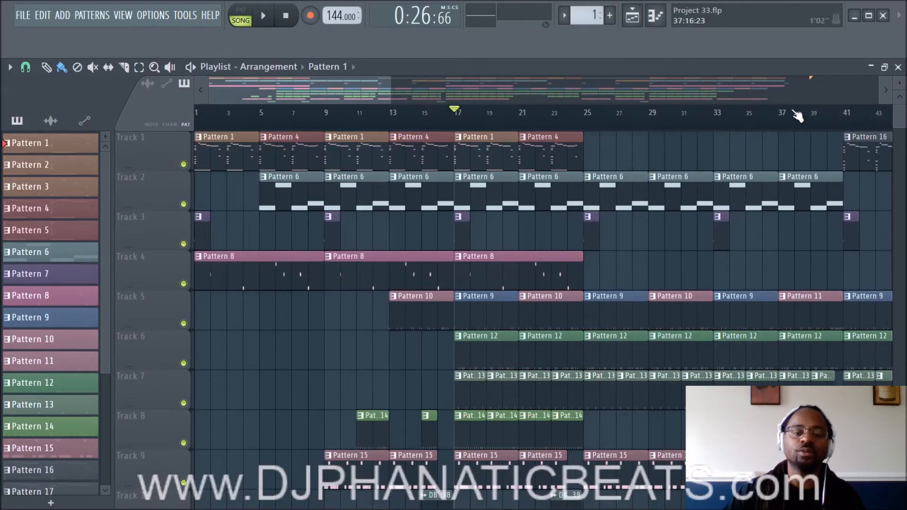
right_click(773, 40)
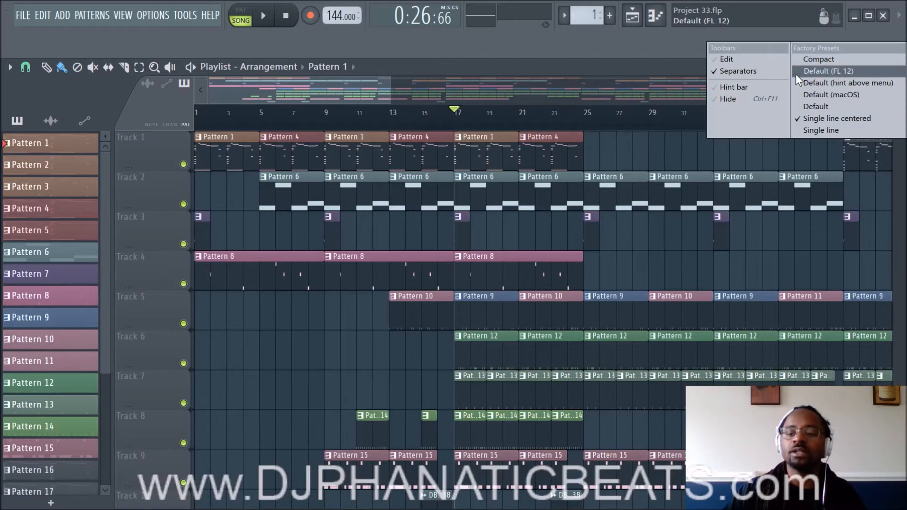
left_click(815, 129)
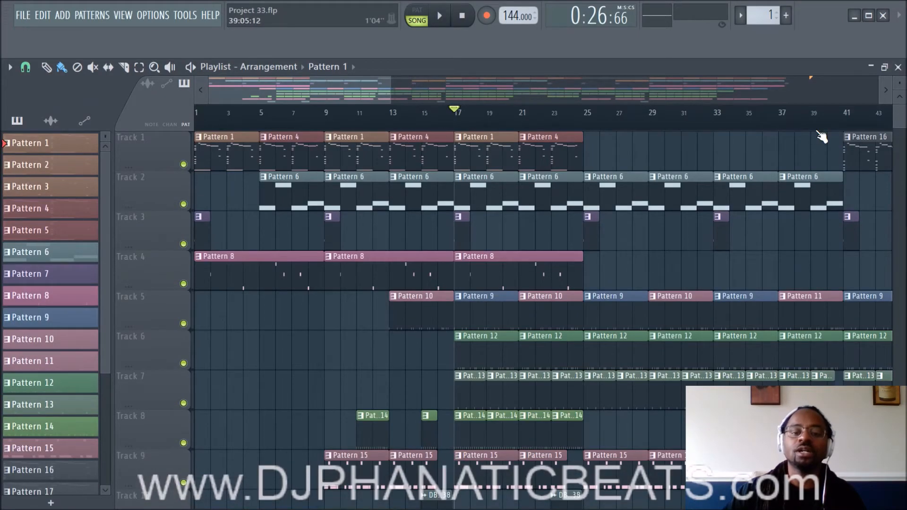
Step: Edit the toolbar by adding the Arrange, typing keyboard and step editing mode controls, placing step editing beside the main menu, and close the editor
right_click(838, 42)
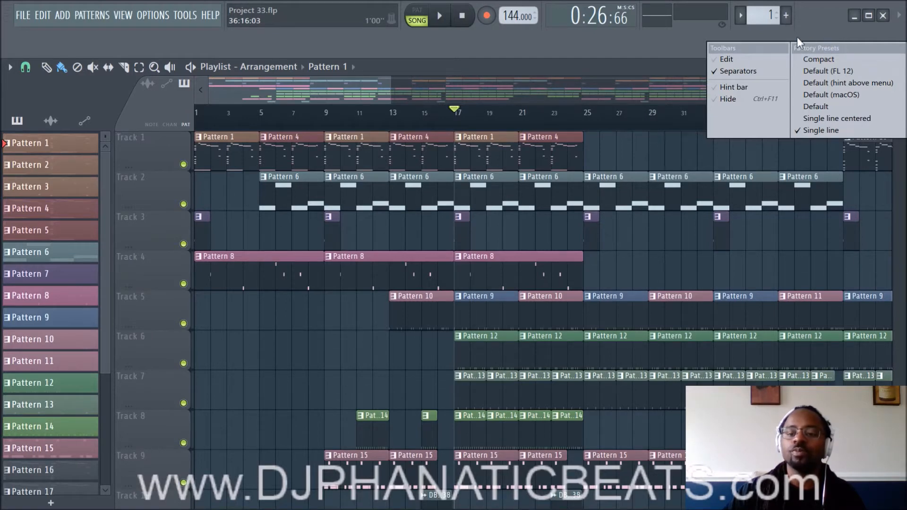
left_click(734, 59)
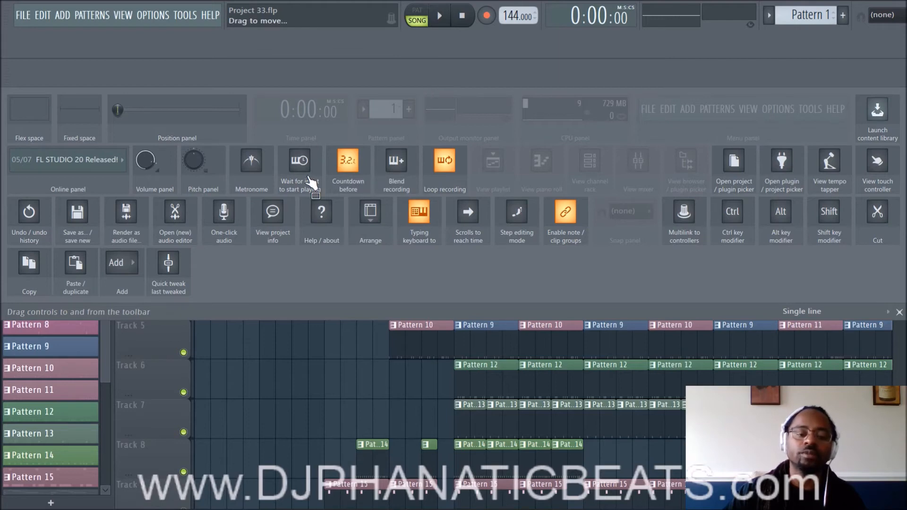
left_click_drag(341, 160, 364, 56)
left_click_drag(419, 212, 488, 54)
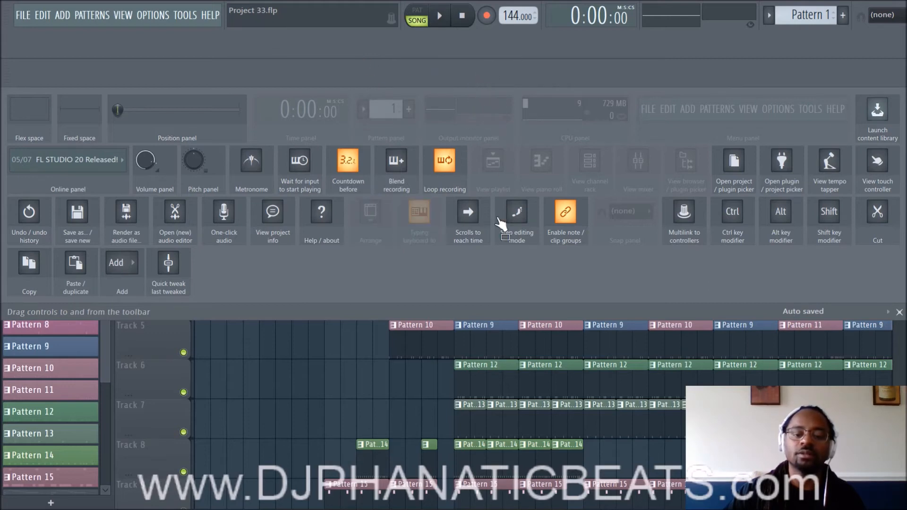
left_click_drag(517, 213, 144, 29)
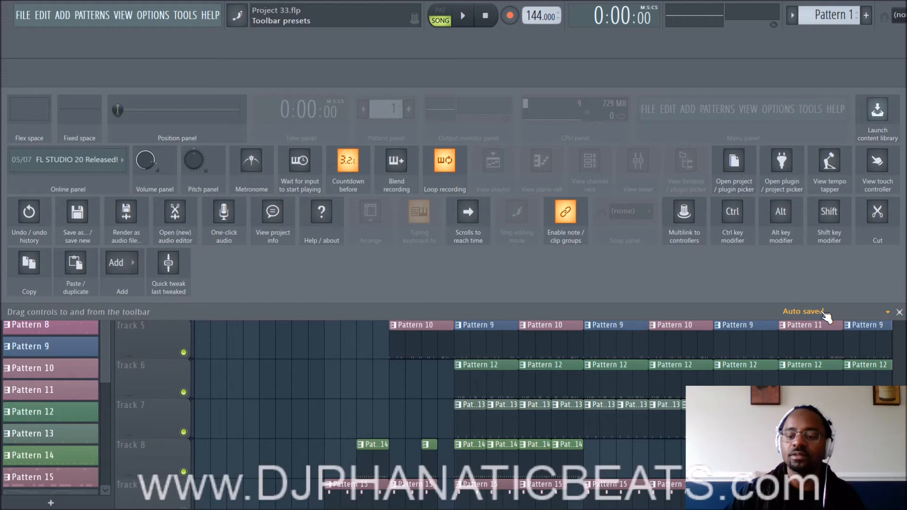
left_click(899, 313)
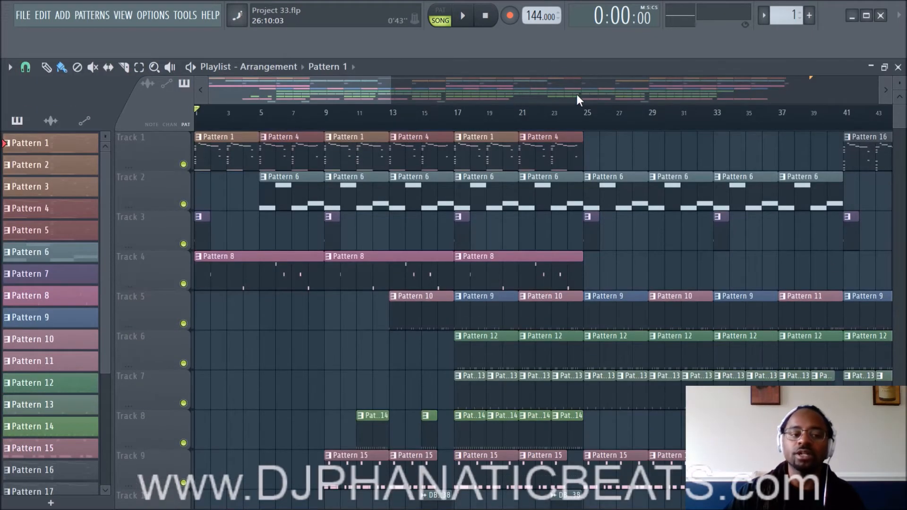
Step: Restore the Default factory preset for the toolbar layout
right_click(831, 44)
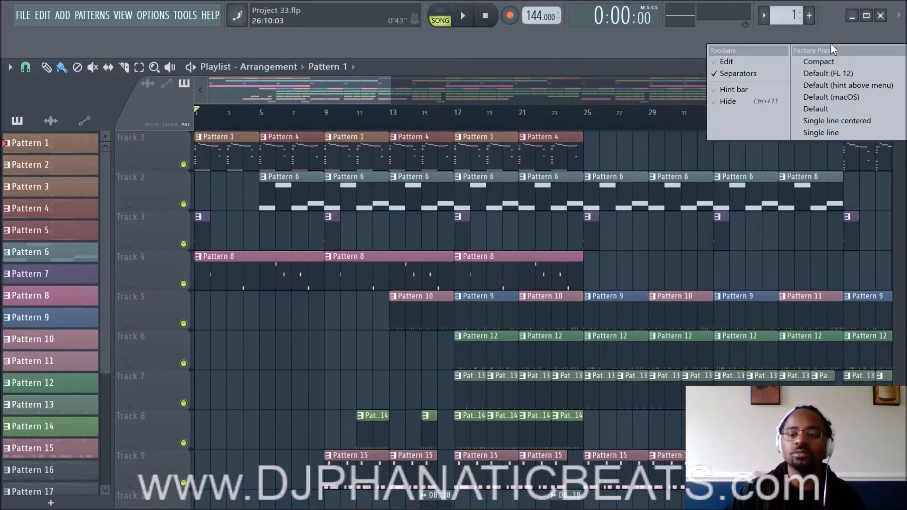
left_click(824, 109)
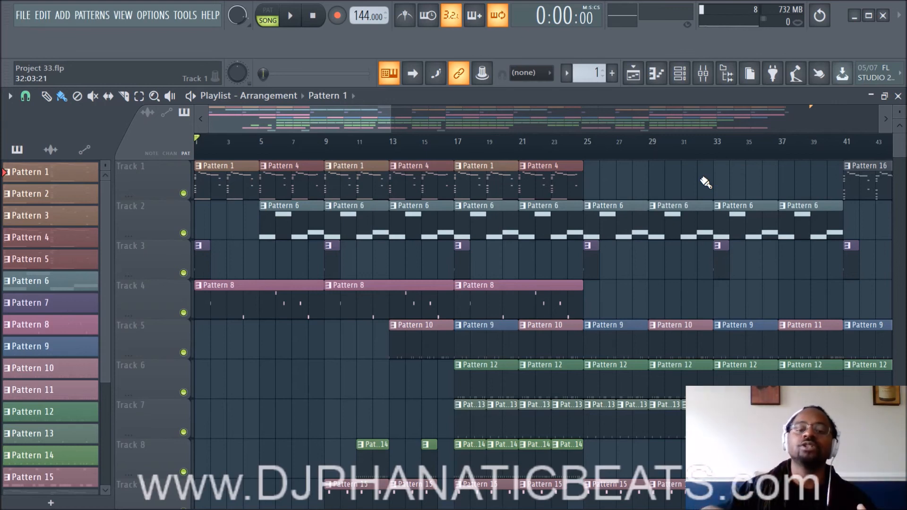
scroll(688, 257, "down", 2)
scroll(603, 270, "up", 2)
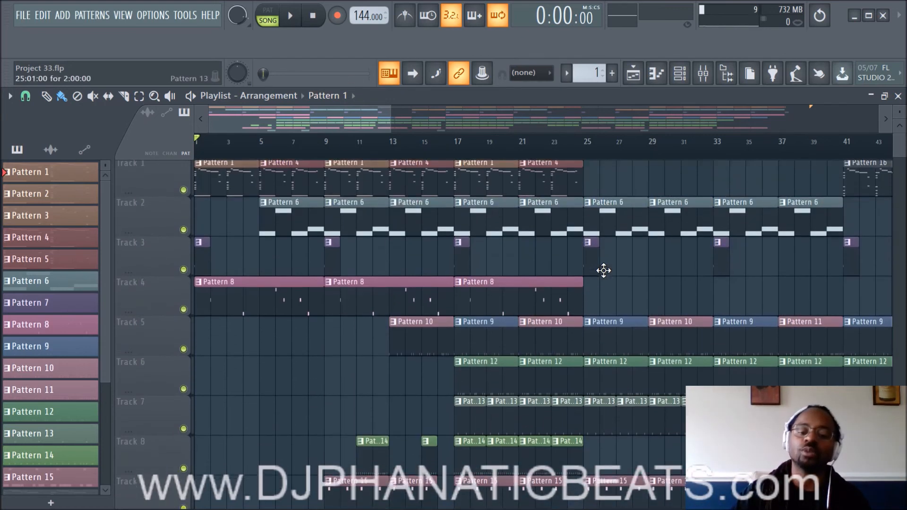
Step: Set the song position to bar 17 in the playlist, play the arrangement from there, and stop playback
left_click(456, 153)
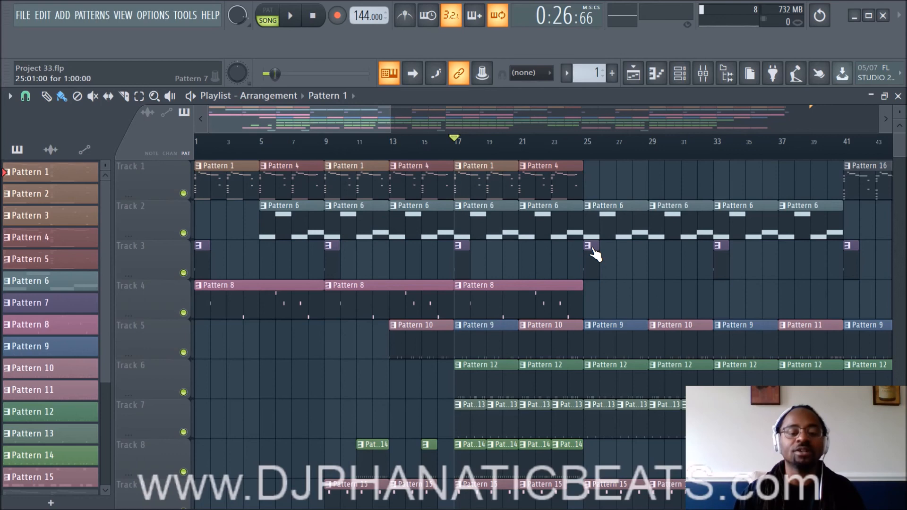
key("space")
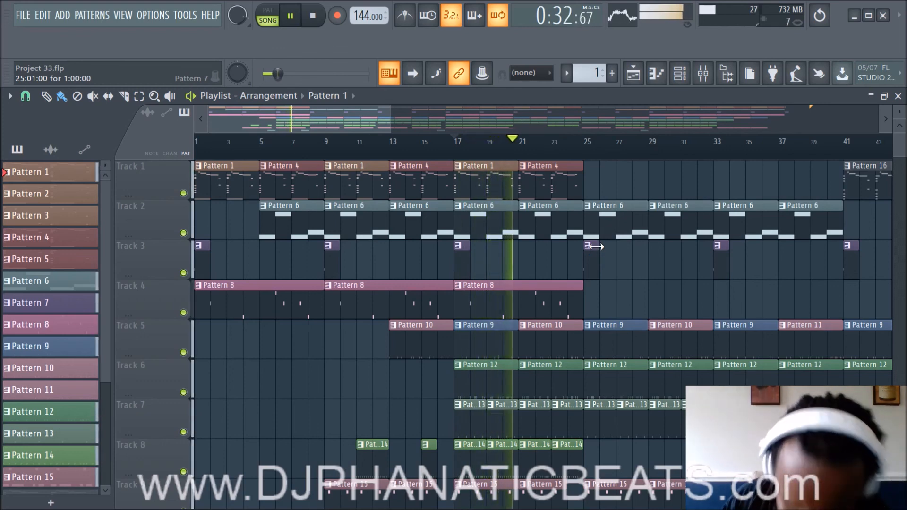
key("space")
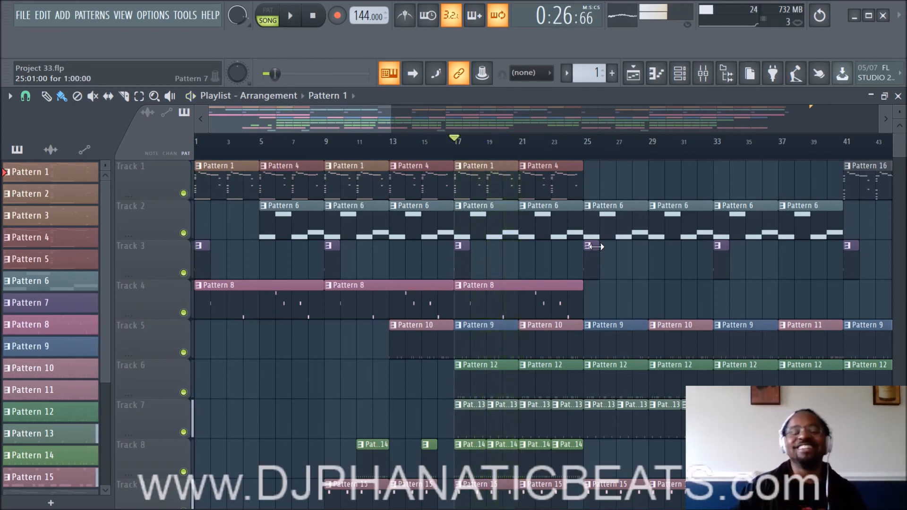